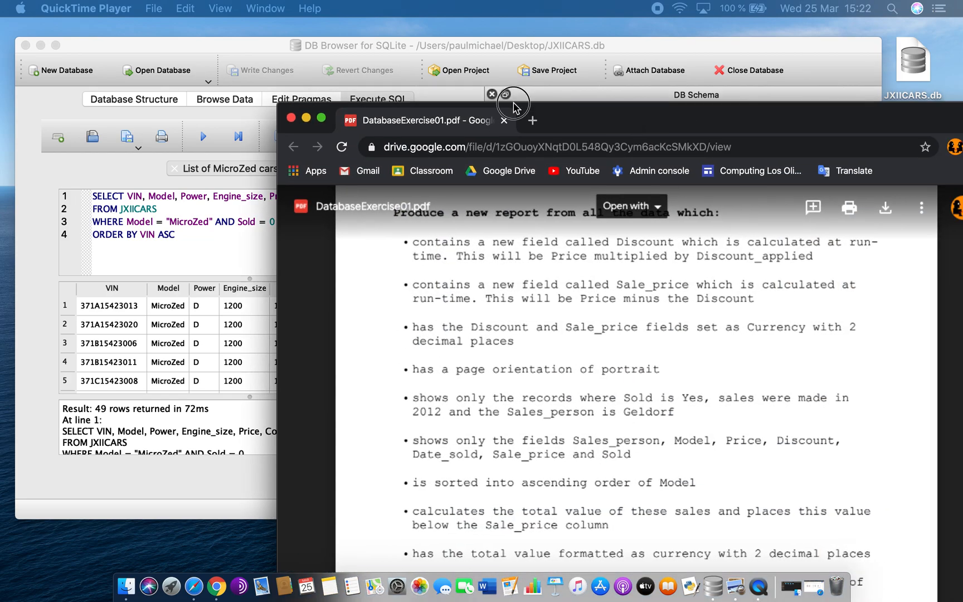
- Read the new report's requirements on page 3 of DatabaseExercise01.pdf, including the Discount and Sale_price calculations and currency formatting
scroll(497, 221, "up", 15)
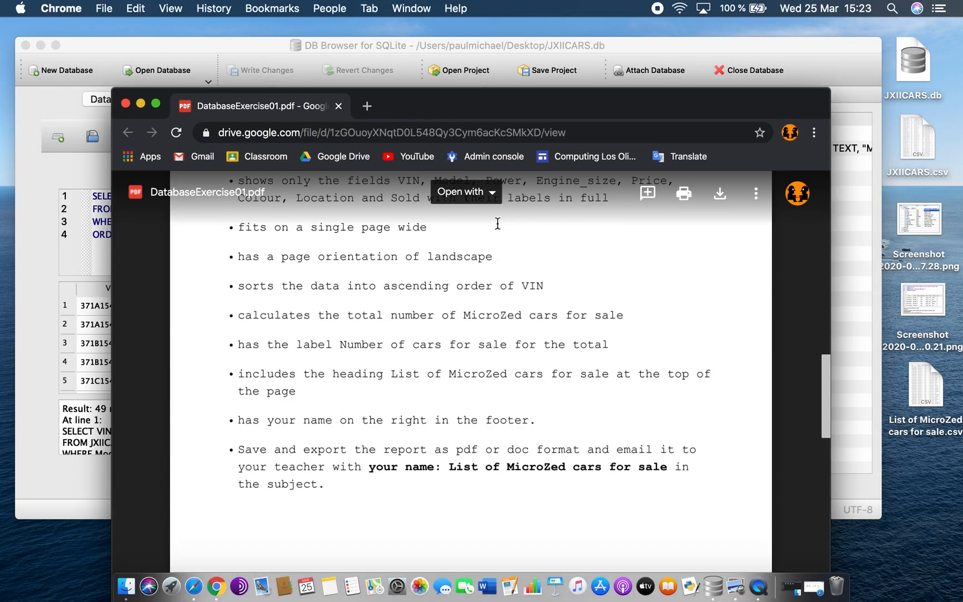
scroll(497, 222, "down", 15)
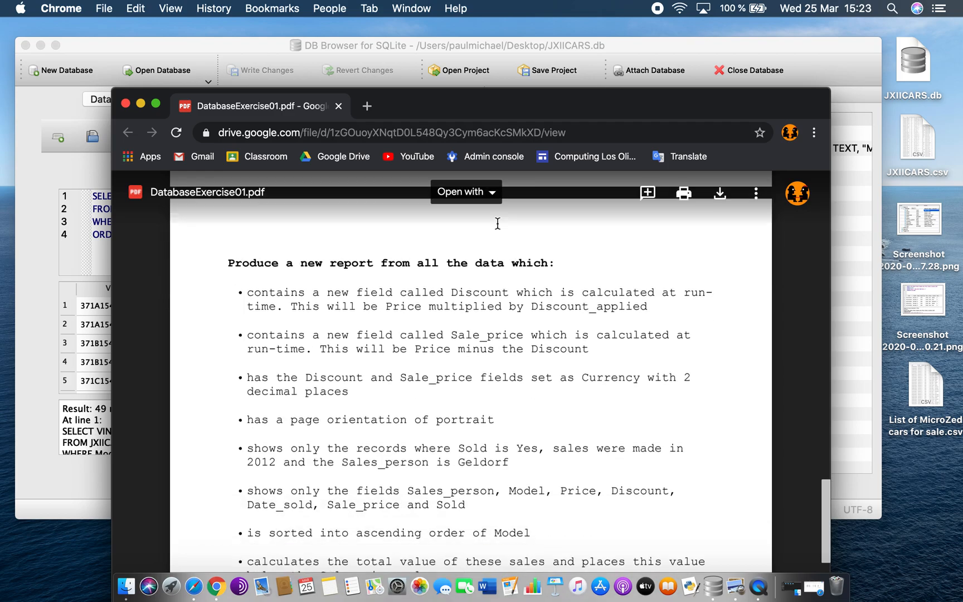
left_click_drag(574, 103, 596, 45)
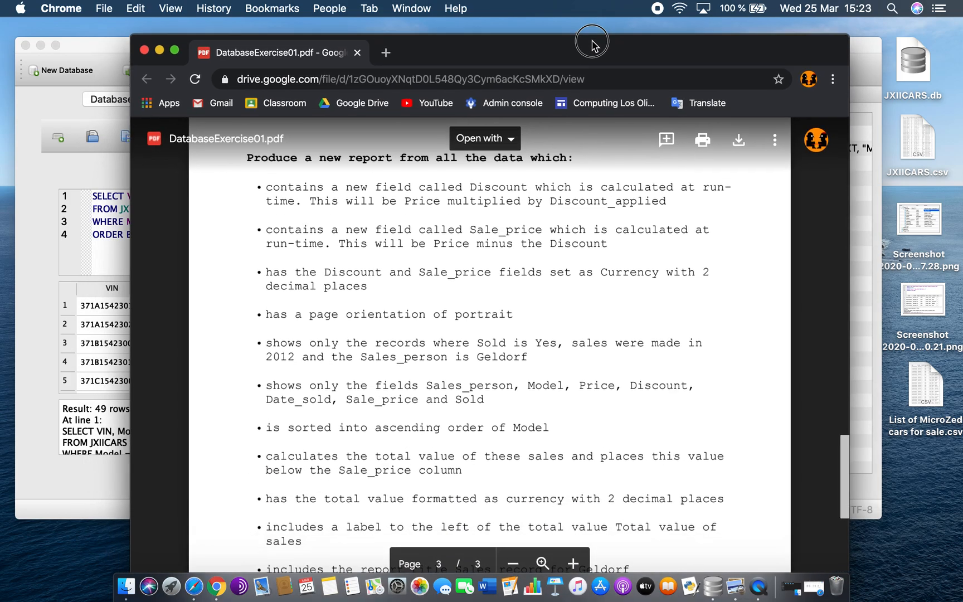
scroll(565, 309, "up", 1)
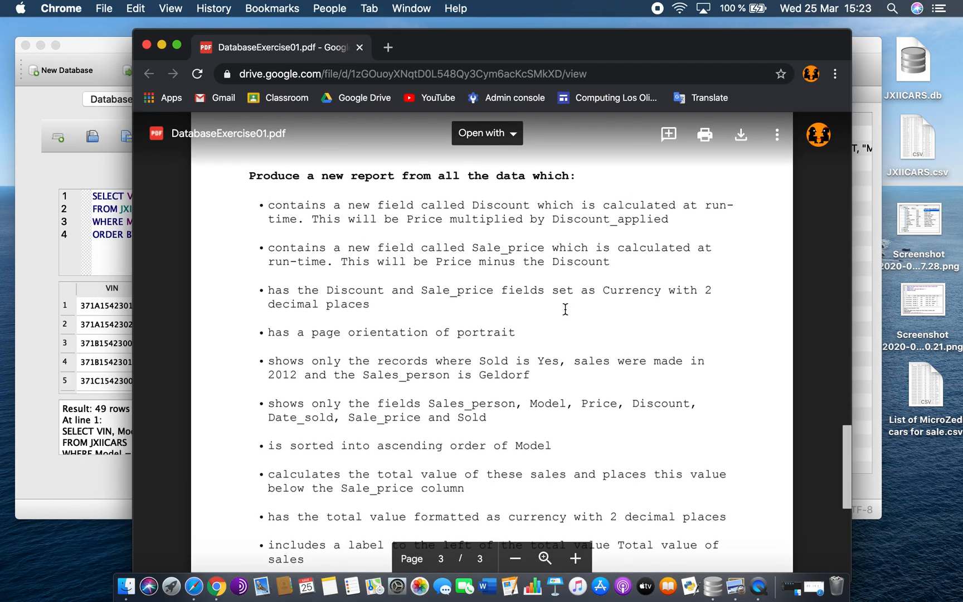
scroll(565, 310, "down", 10)
scroll(565, 310, "up", 8)
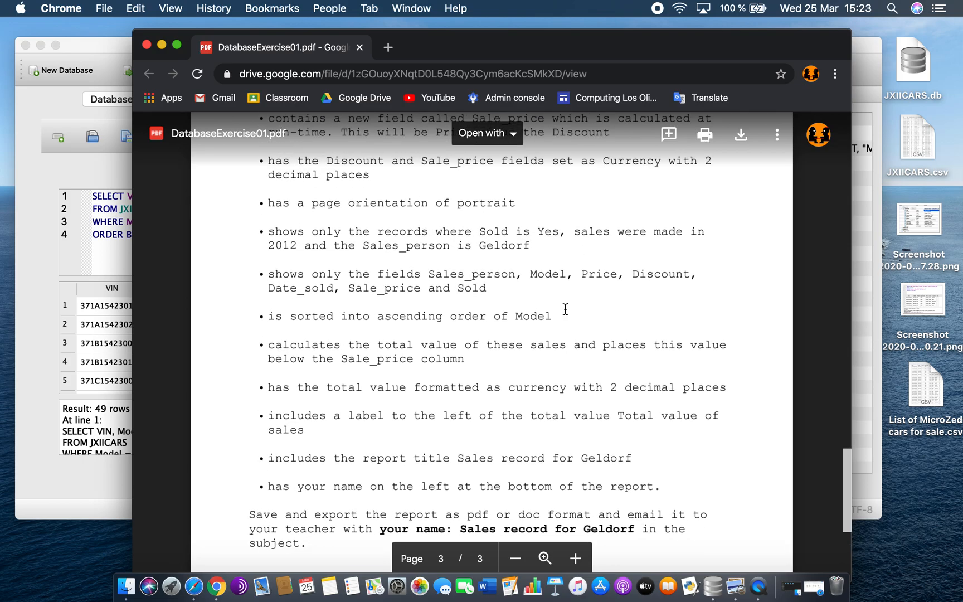
scroll(565, 309, "up", 2)
scroll(565, 309, "down", 1)
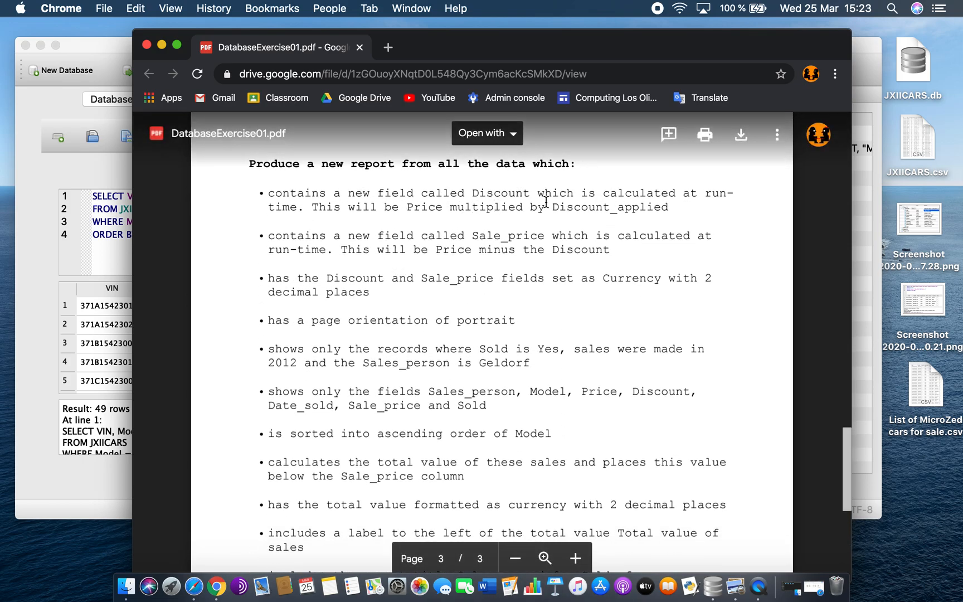
double_click(474, 237)
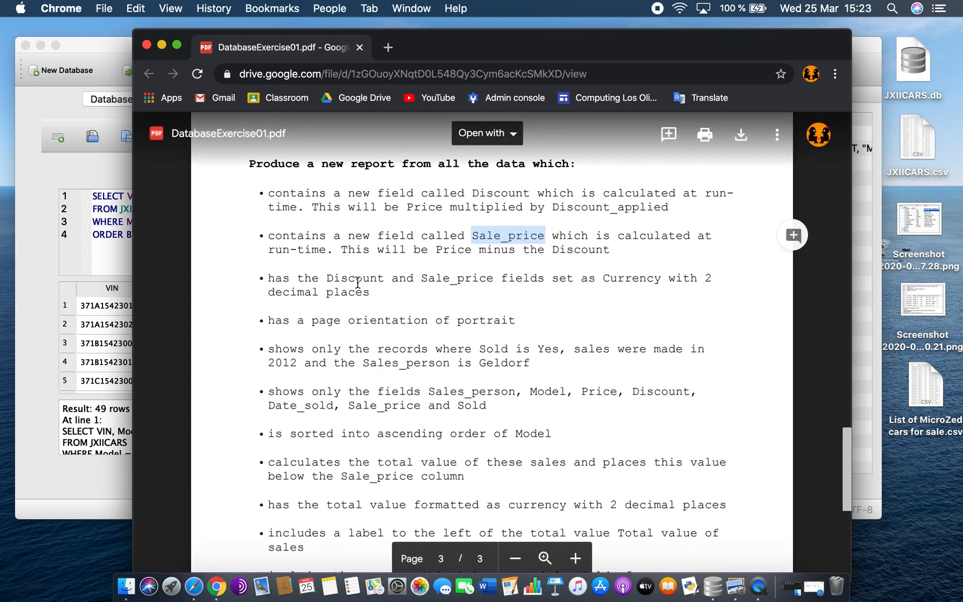
left_click(401, 293)
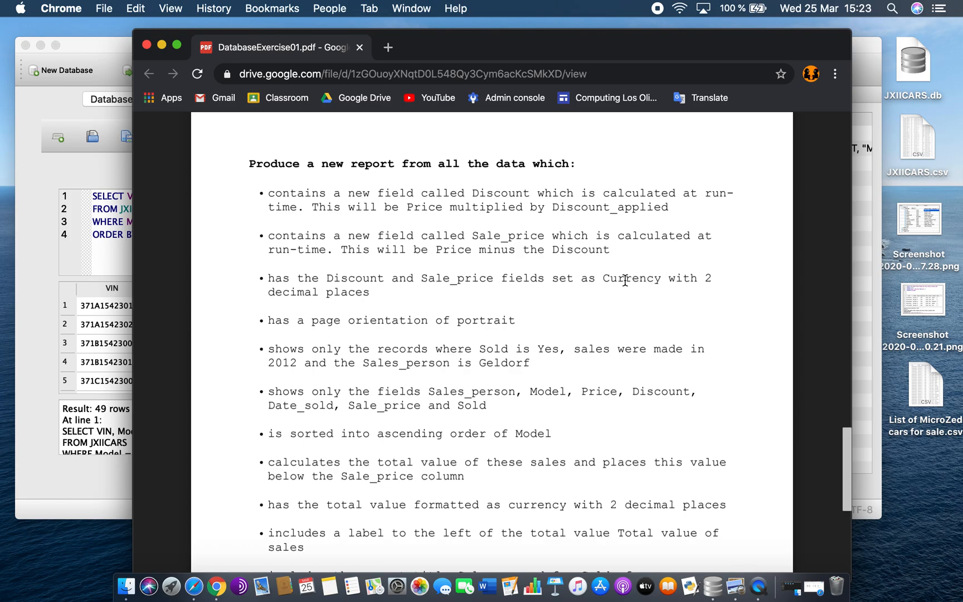
left_click_drag(608, 279, 657, 280)
- Look back through the earlier exercise pages and the MicroZed table in the Exercise 01 evidence document
scroll(536, 297, "up", 10)
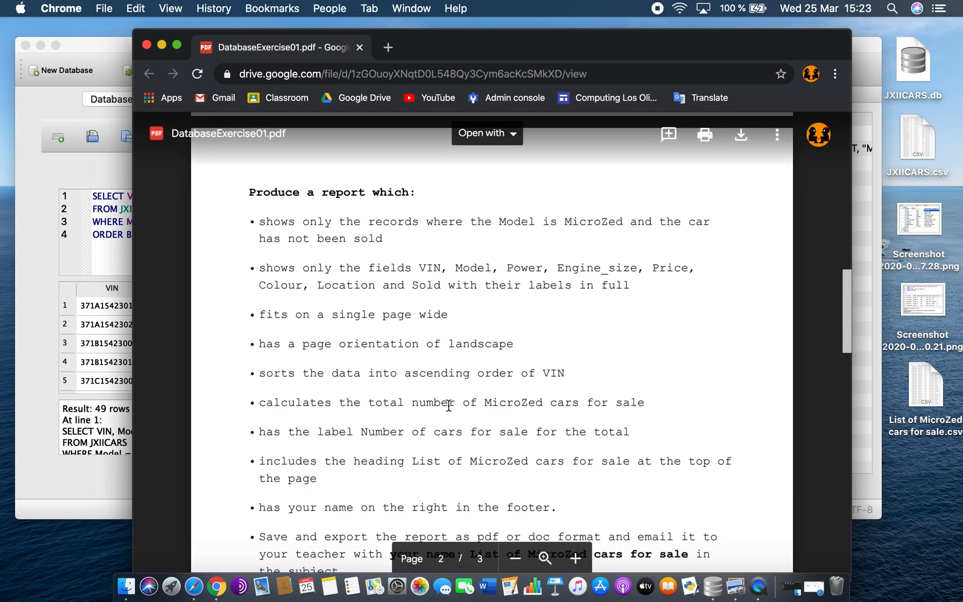
scroll(448, 401, "up", 6)
scroll(455, 399, "up", 5)
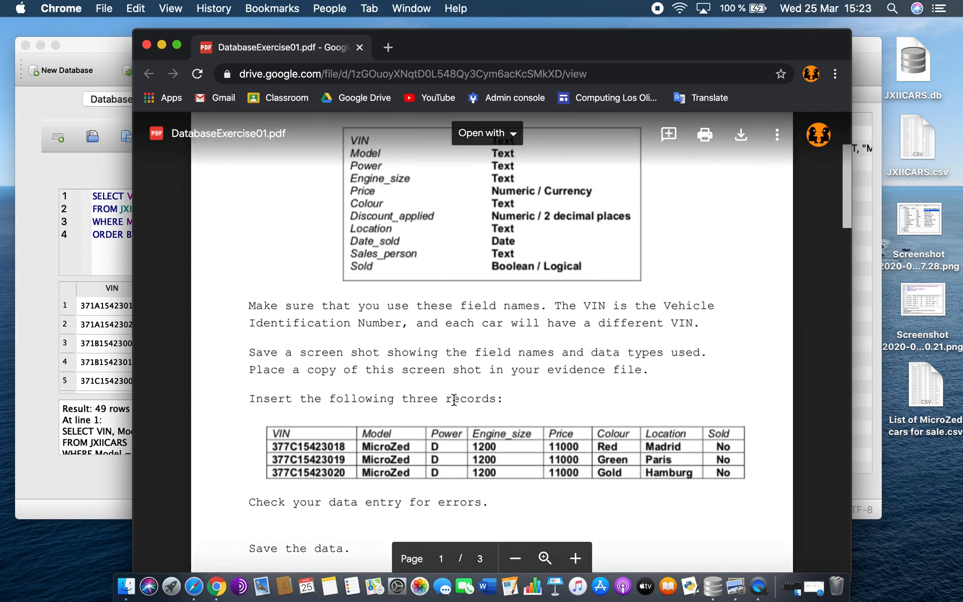
scroll(553, 464, "down", 15)
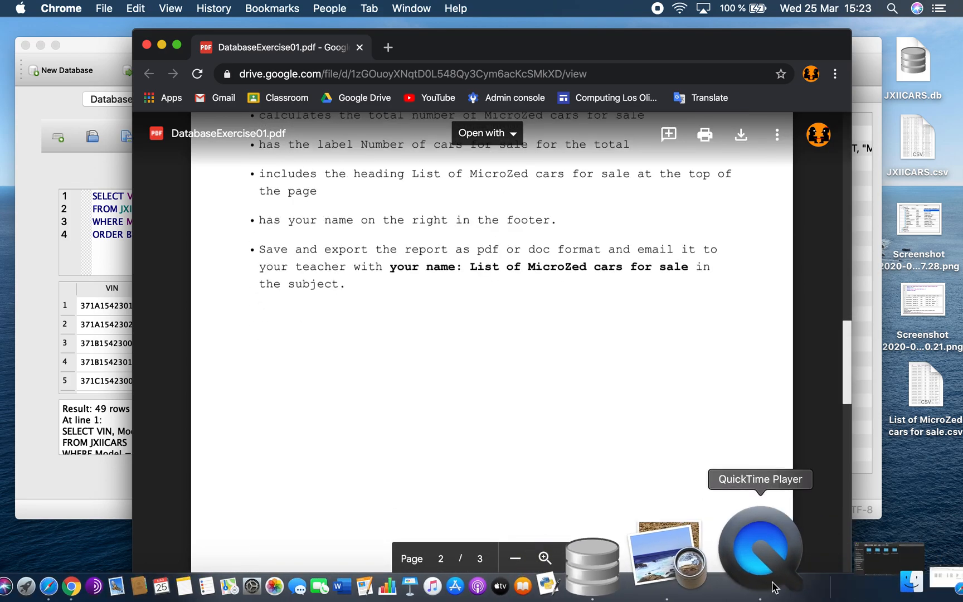
left_click(817, 572)
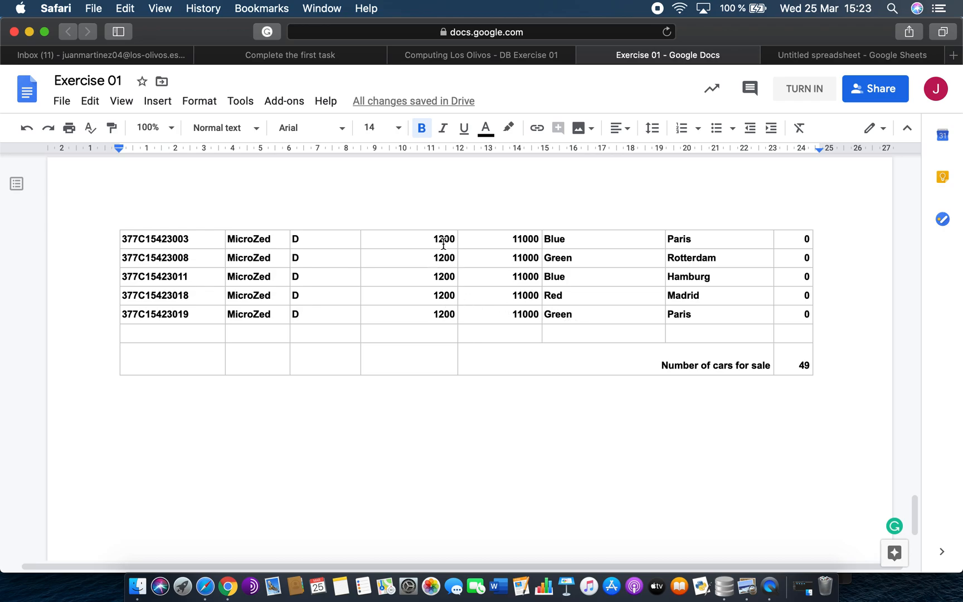
scroll(444, 243, "up", 3)
scroll(443, 244, "up", 15)
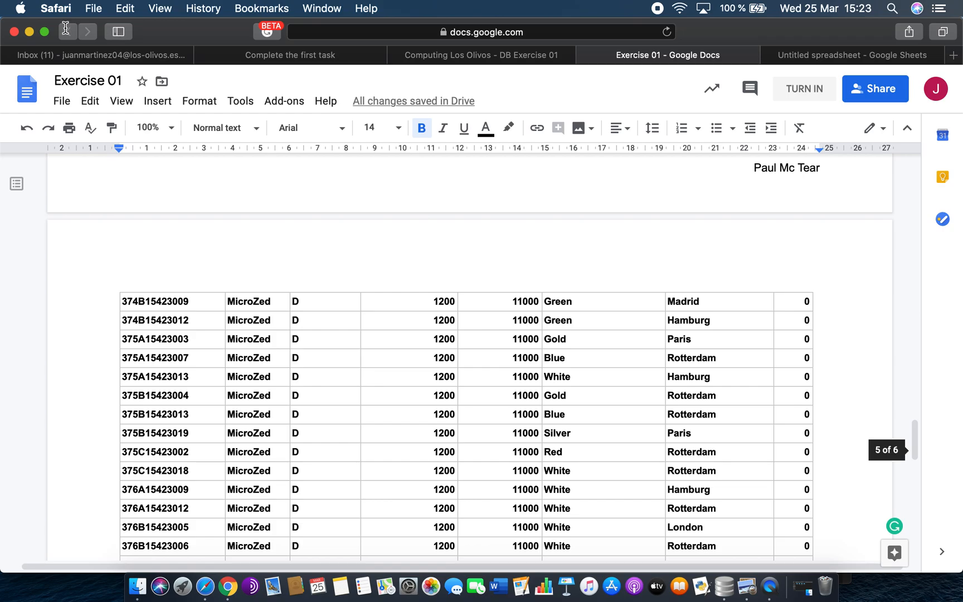
left_click(29, 31)
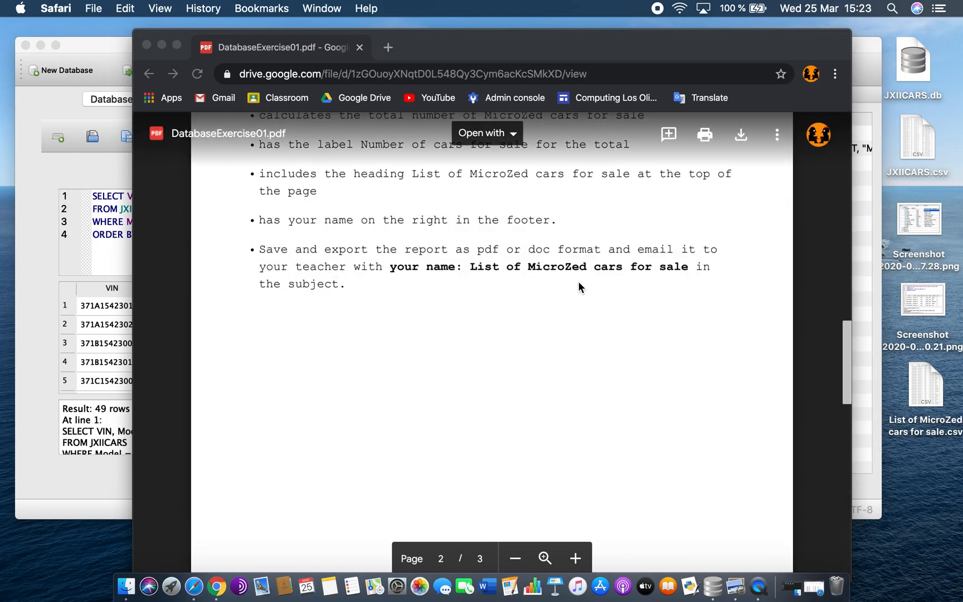
- Examine the page orientation requirement for the new report in the exercise PDF
scroll(578, 284, "down", 10)
scroll(578, 287, "up", 1)
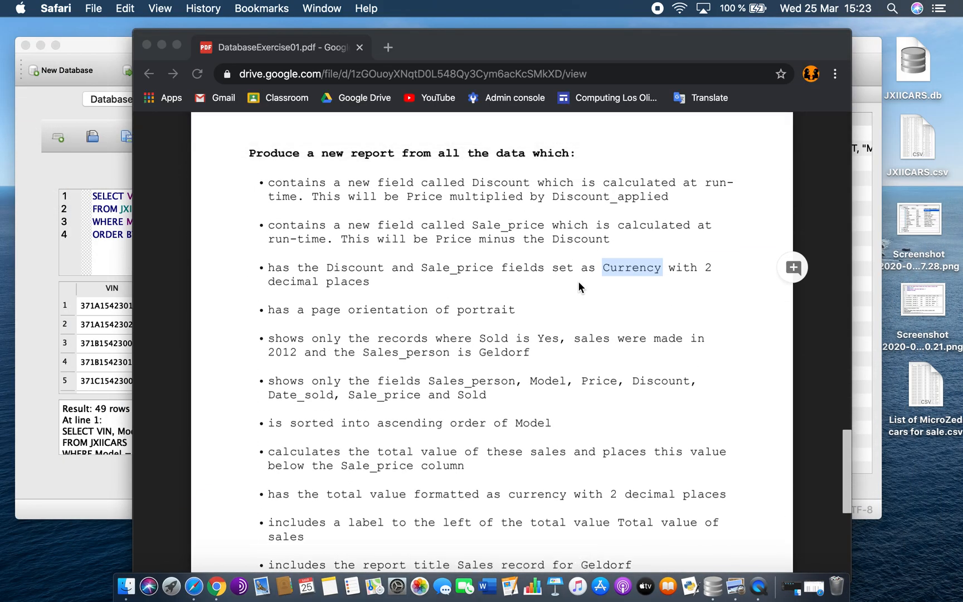
left_click(557, 285)
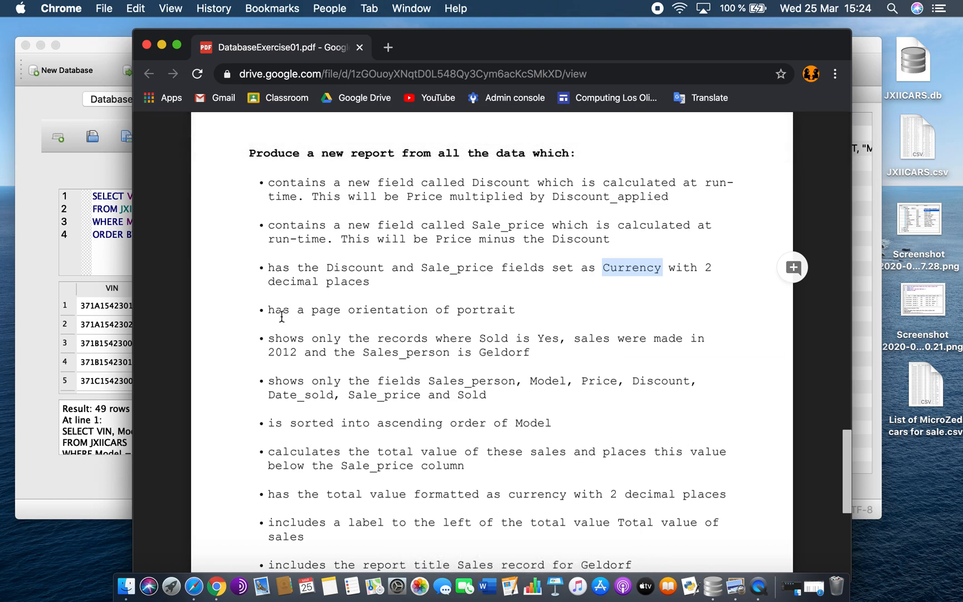
left_click_drag(269, 310, 499, 315)
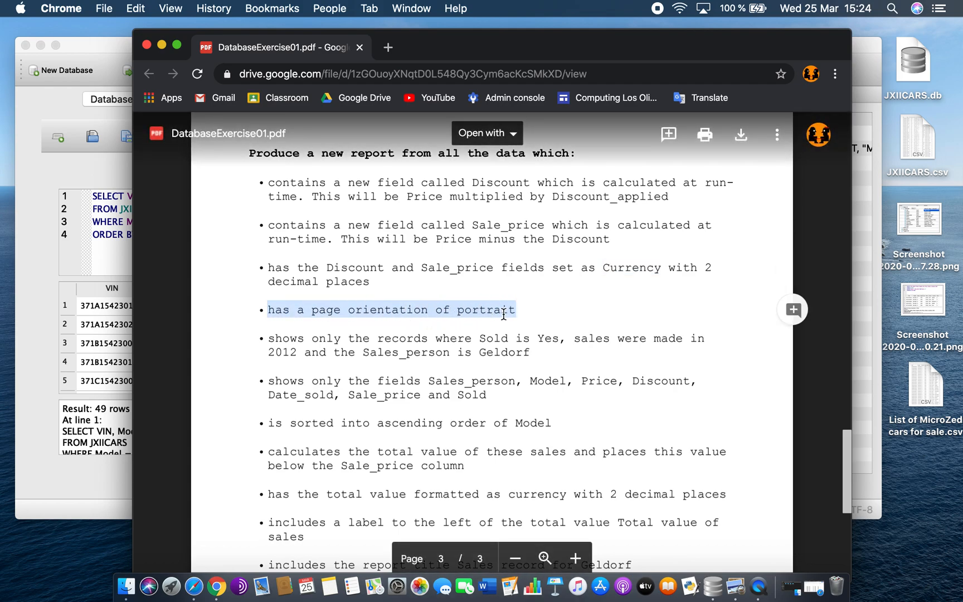
left_click(529, 313)
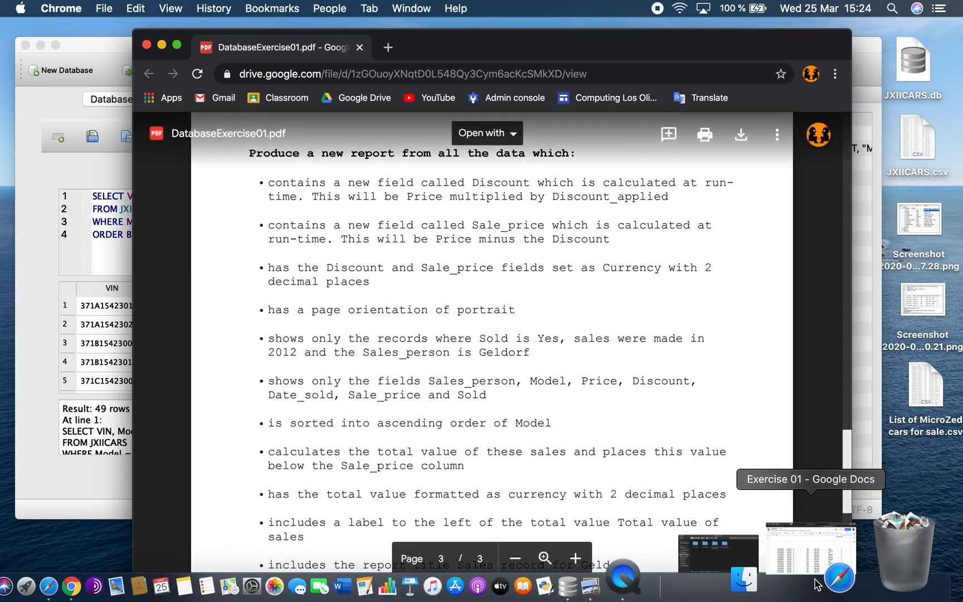
- Switch to the Exercise 01 evidence document in Safari and rename it "Exercise 01 part 1"
left_click(736, 586)
scroll(475, 353, "up", 10)
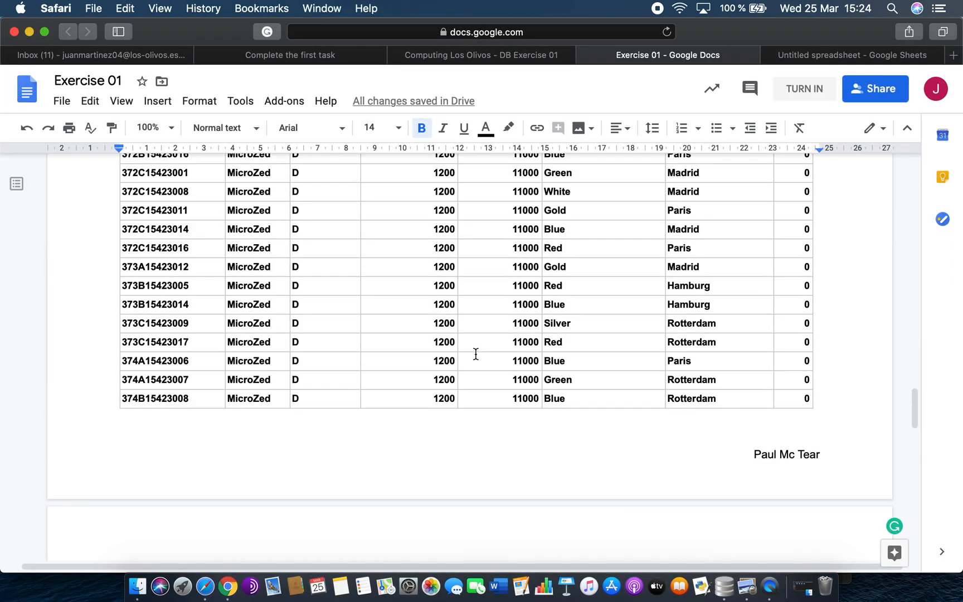
scroll(476, 354, "up", 15)
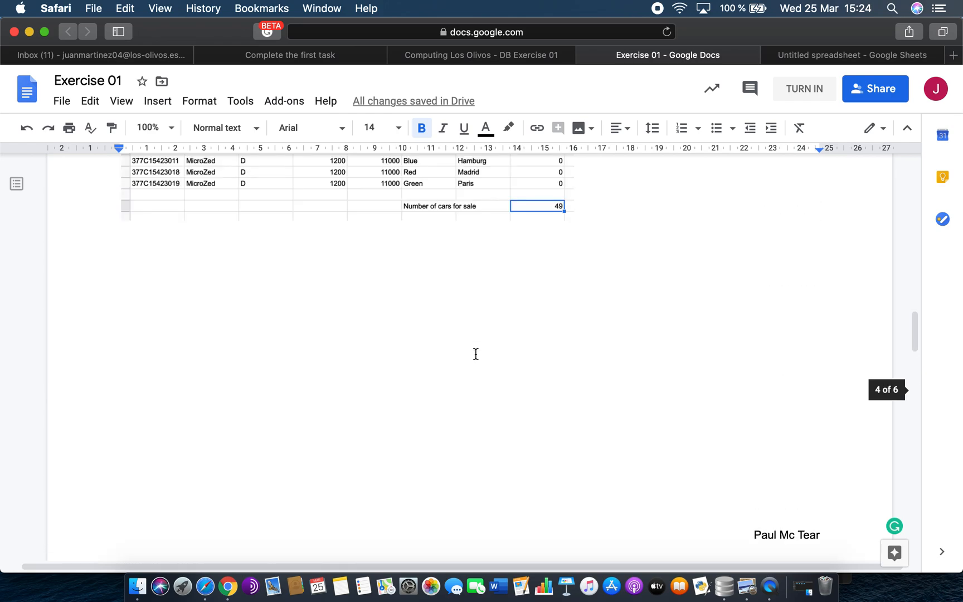
scroll(475, 354, "up", 20)
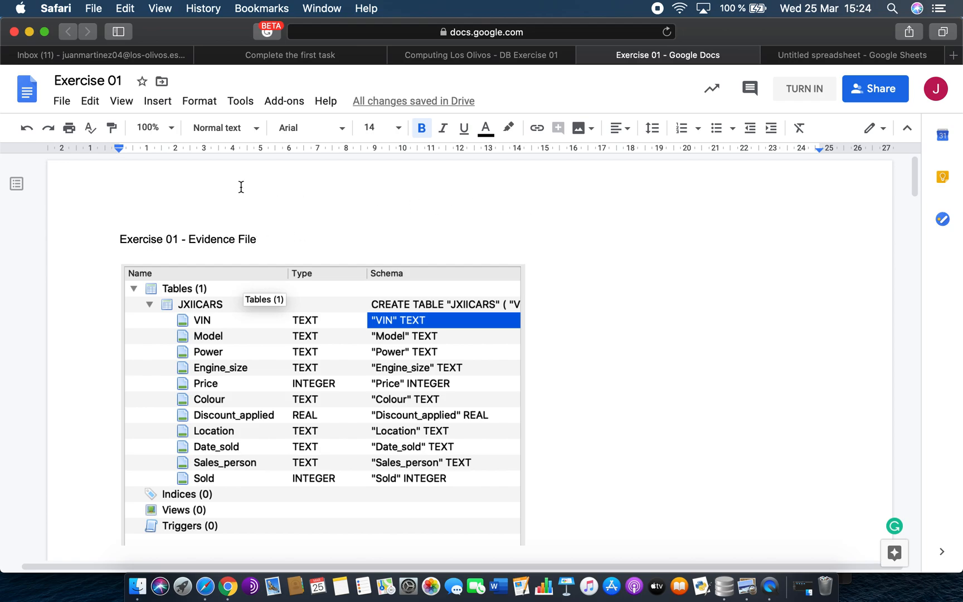
left_click(129, 89)
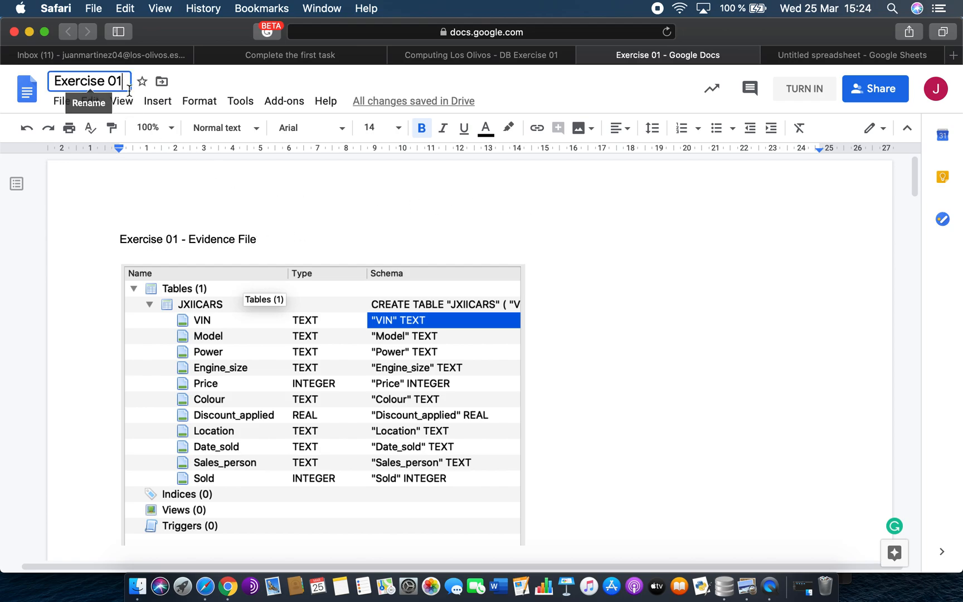
type("part ")
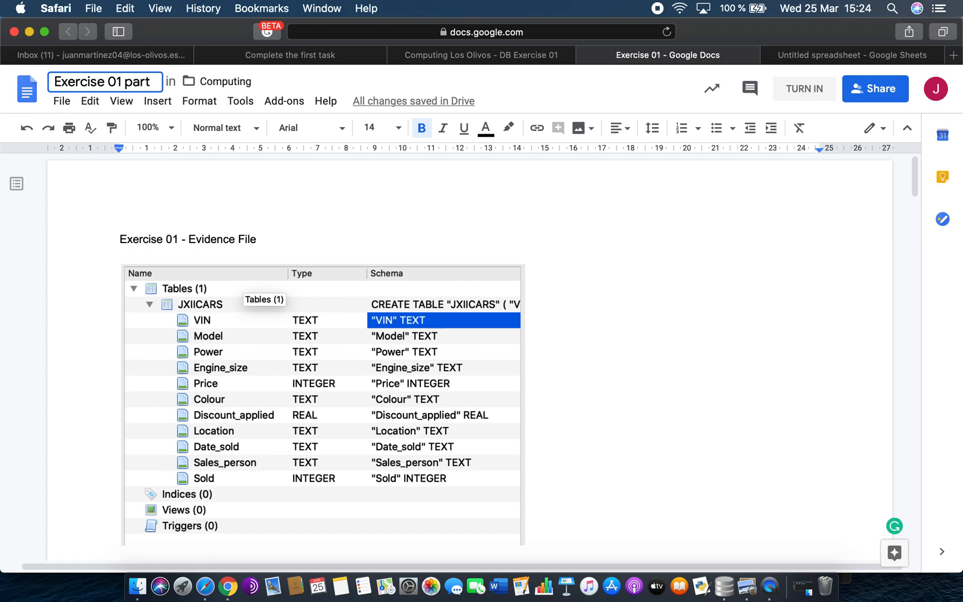
type("1")
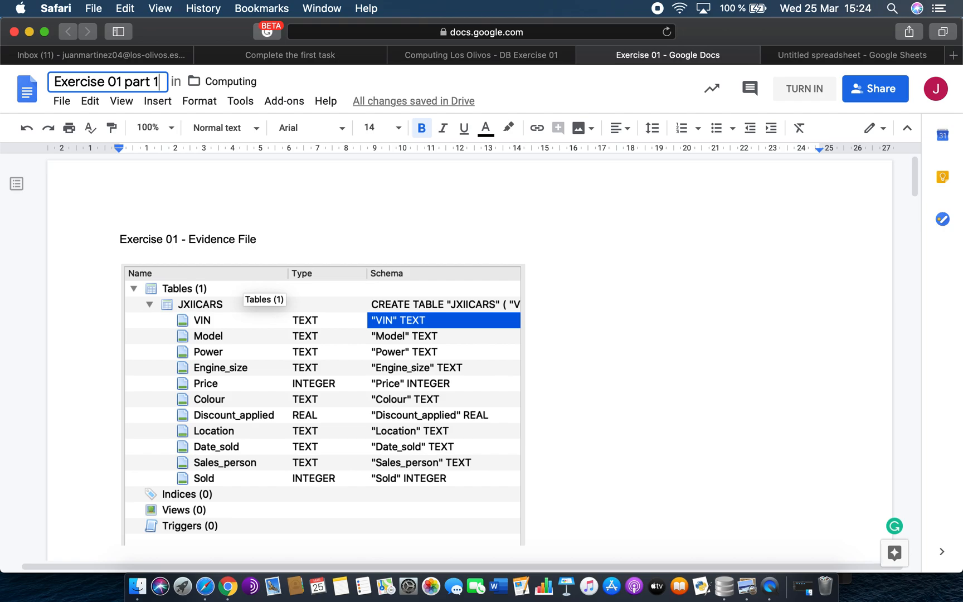
left_click(700, 310)
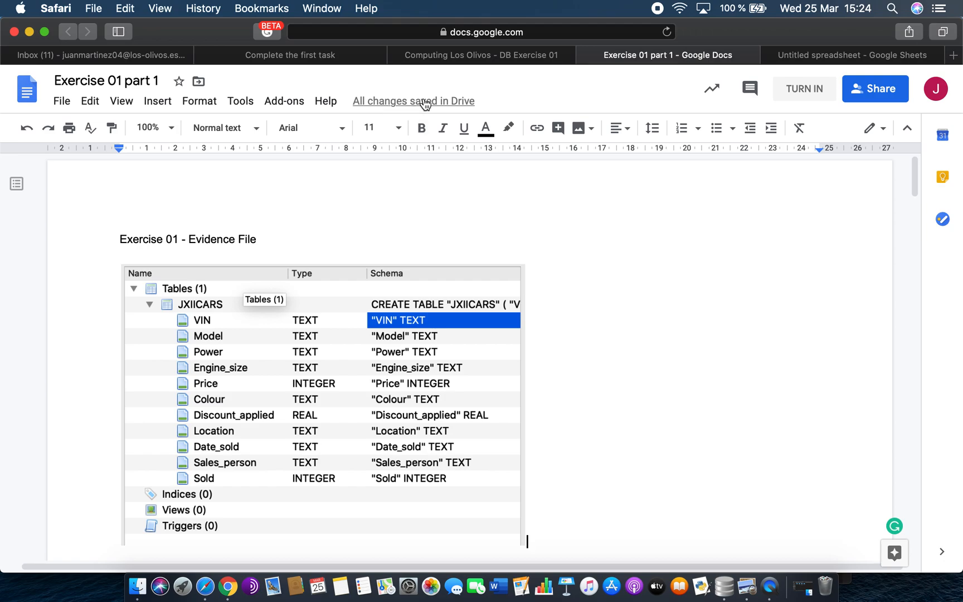
- Close the evidence document and create a new Google Docs file in the Classroom assignment "Complete the first task"
left_click(586, 55)
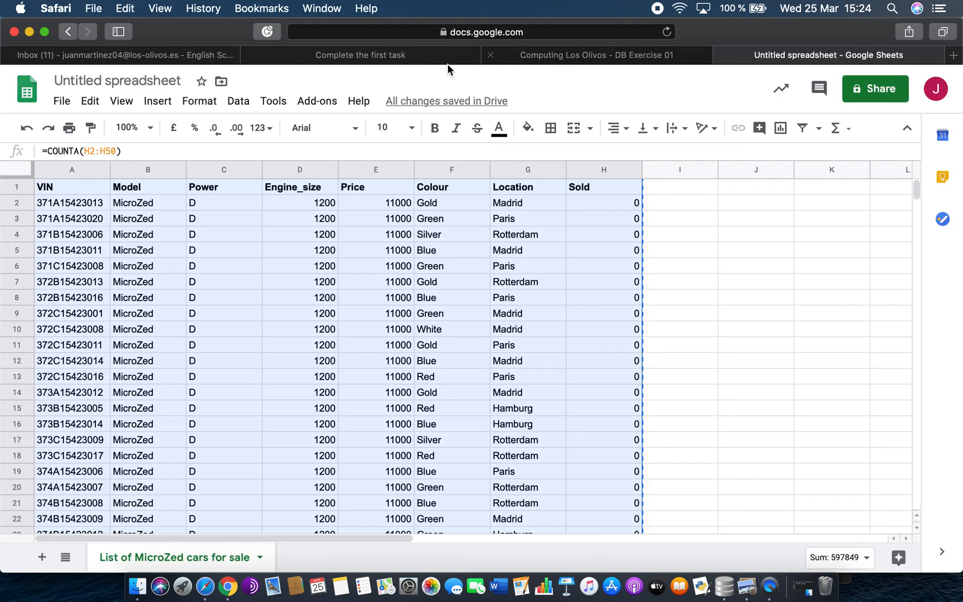
left_click(404, 56)
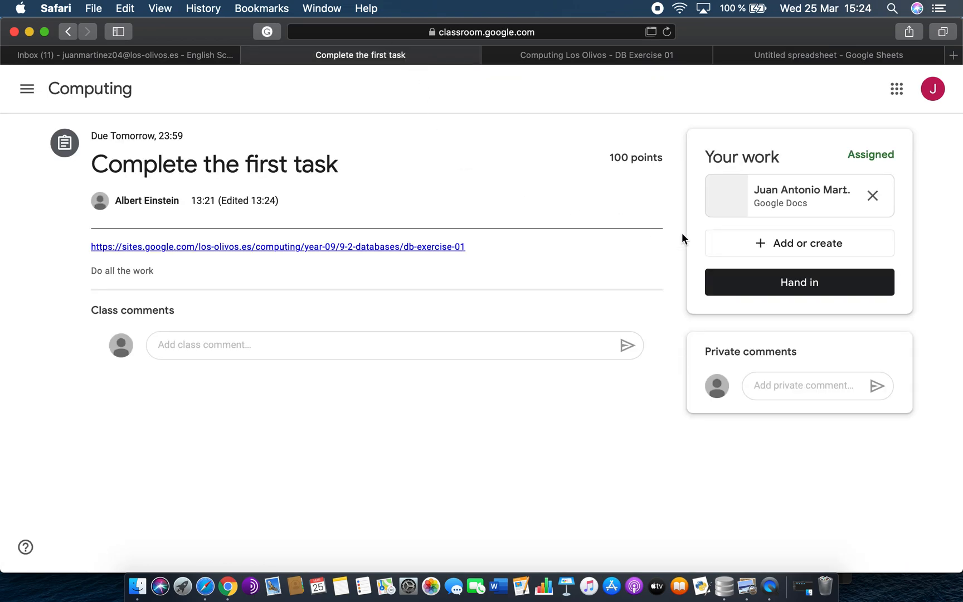
left_click(804, 253)
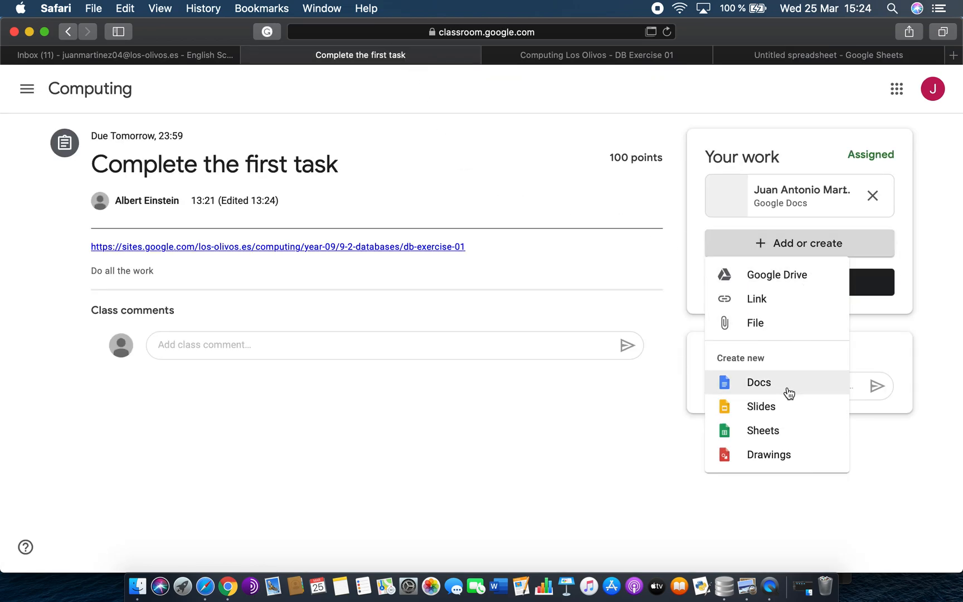
left_click(789, 392)
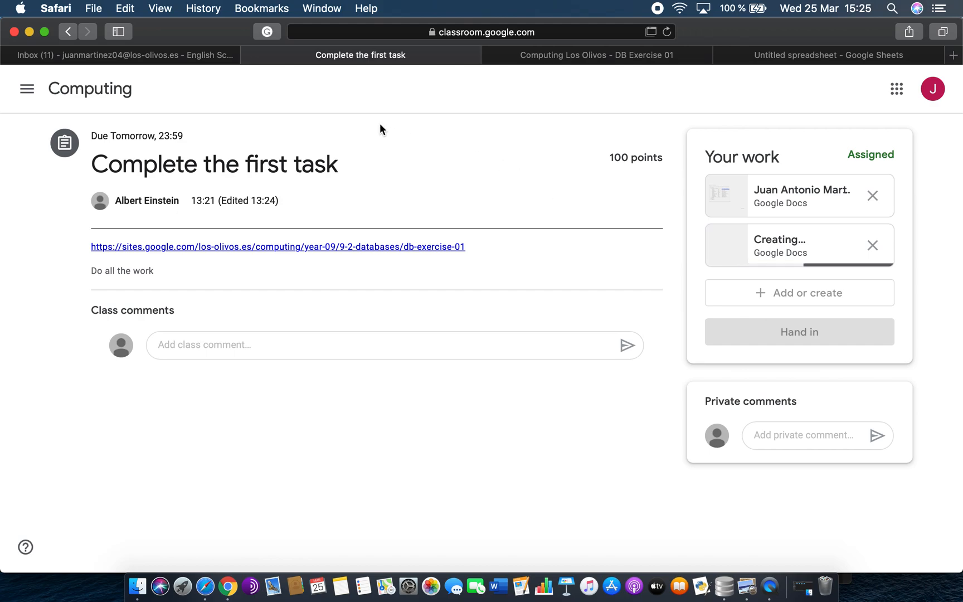
- Return to the exercise PDF and examine which fields the new report must show
left_click(31, 32)
scroll(503, 258, "up", 2)
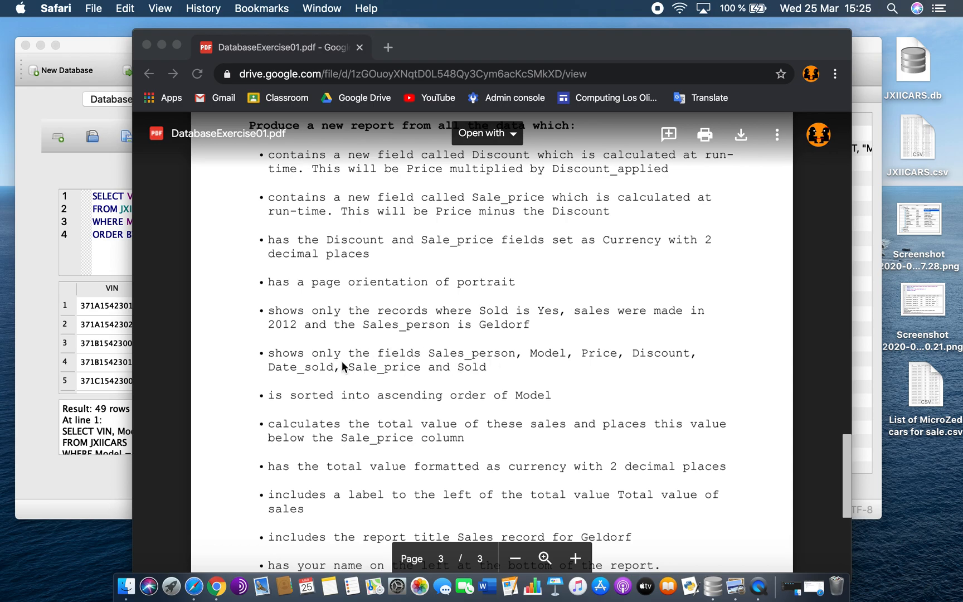
double_click(271, 353)
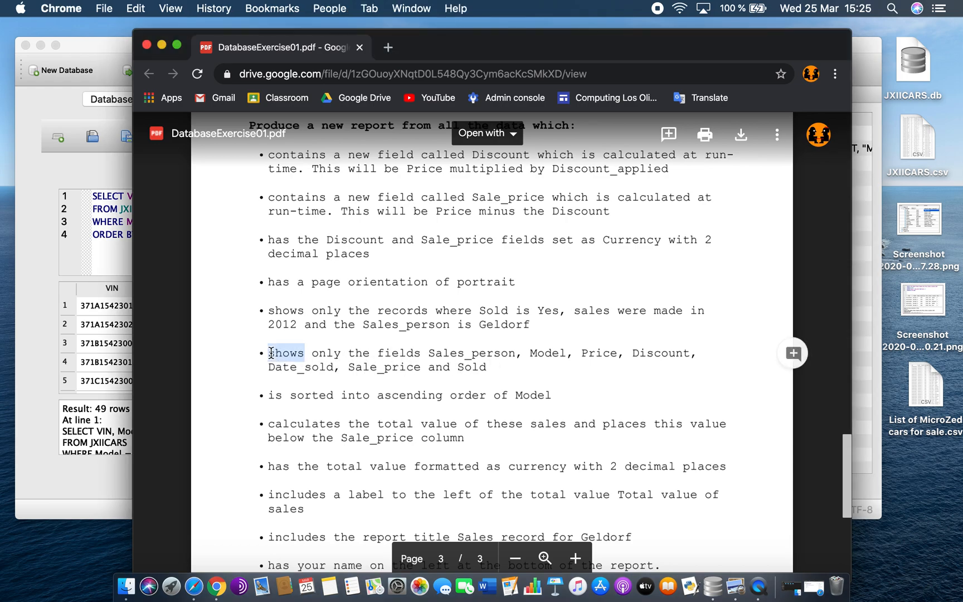
left_click_drag(259, 352, 497, 368)
left_click(503, 365)
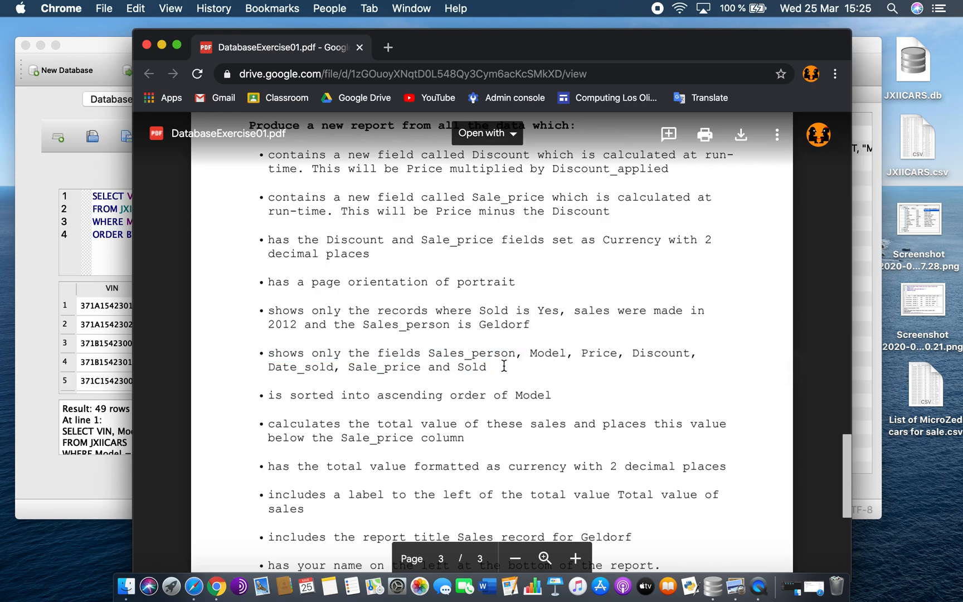
- Minimise the exercise PDF window, switch to DB Browser for SQLite and open a blank SQL query beside the MicroZed one
double_click(510, 47)
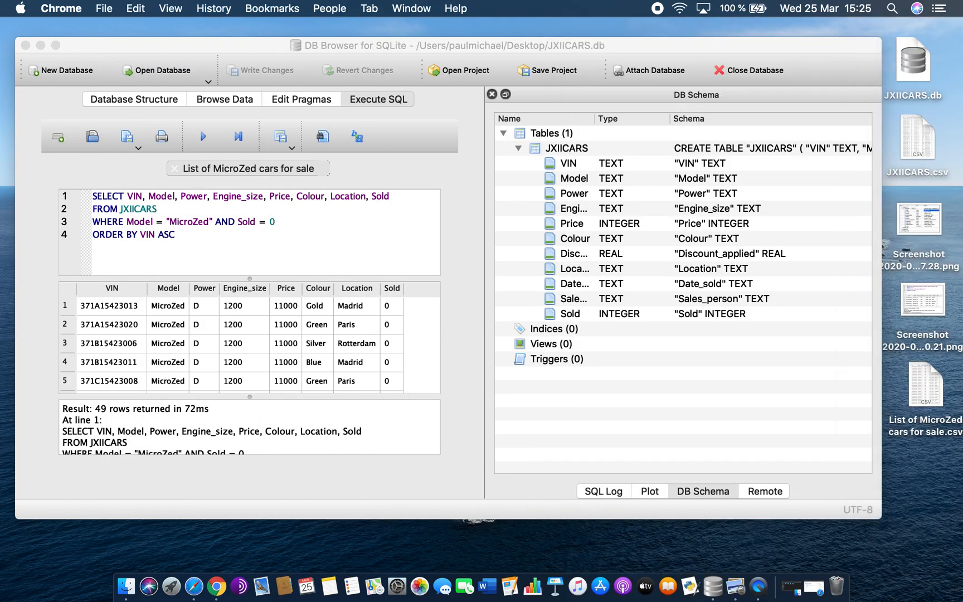
left_click(385, 174)
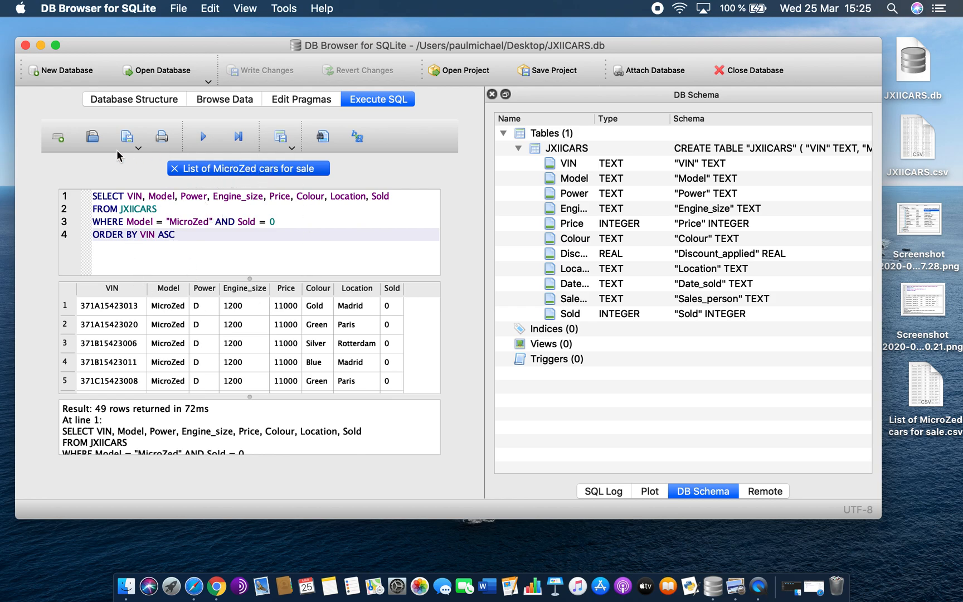
left_click(58, 138)
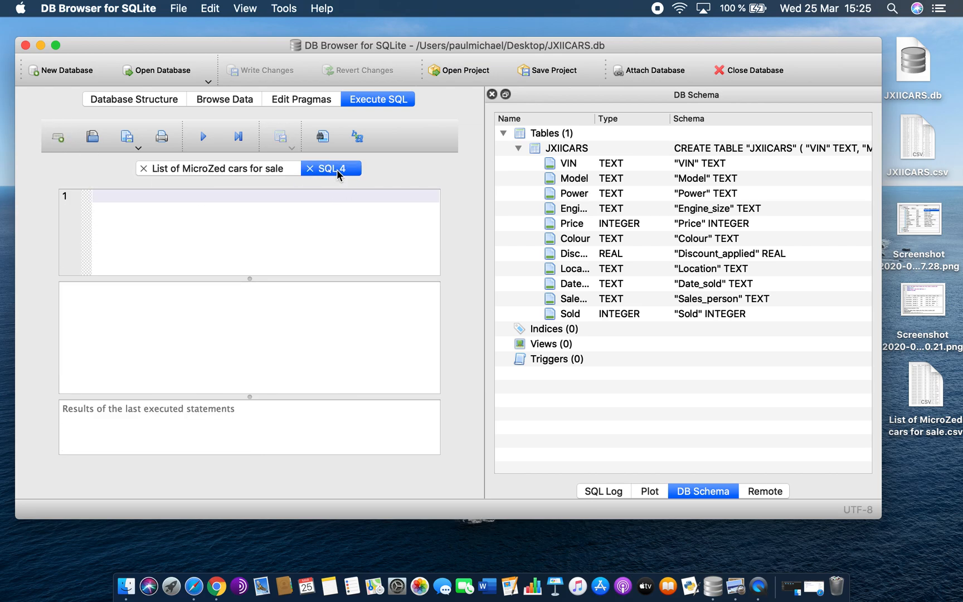
- Rename the blank query "Sales record for" plus the salesperson's name and widen the schema's Name column to fit the full field names
double_click(334, 170)
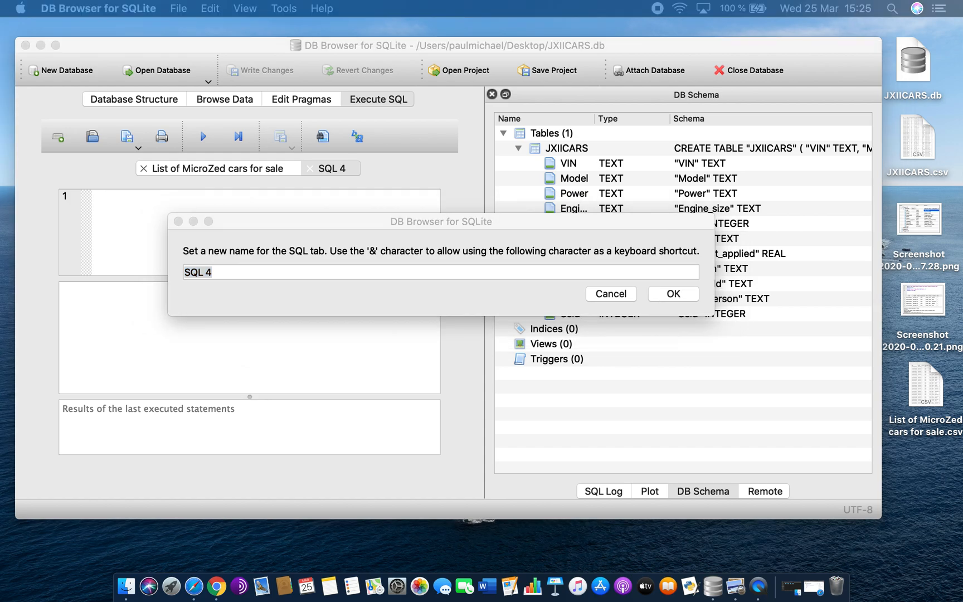
left_click(394, 271)
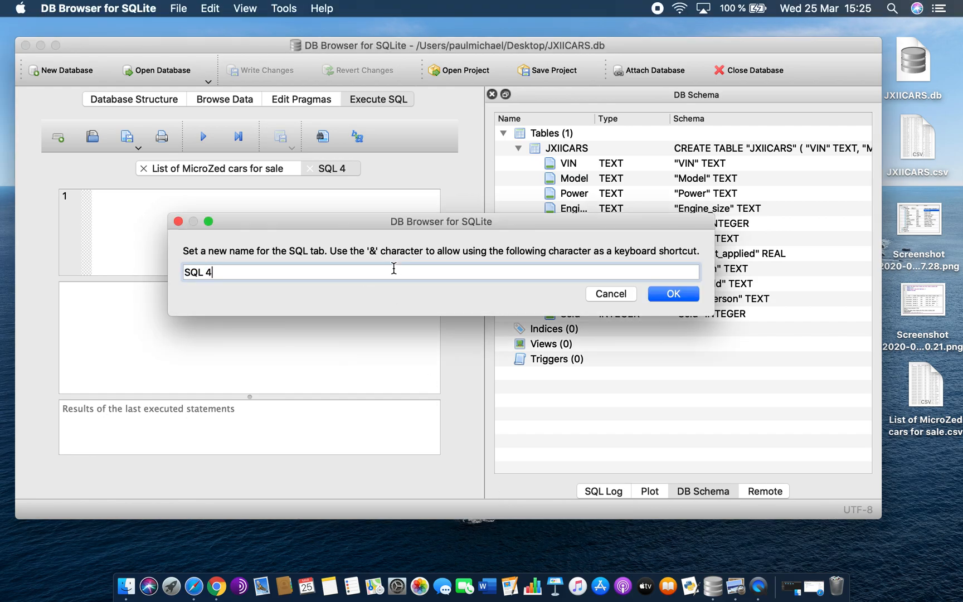
triple_click(394, 269)
type("Sales record for Geldorf")
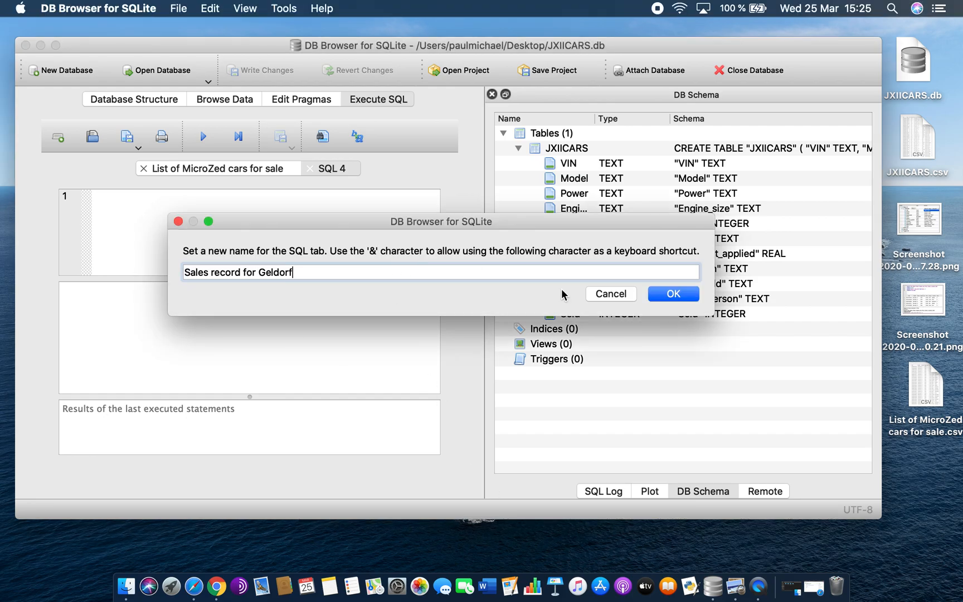
left_click(664, 297)
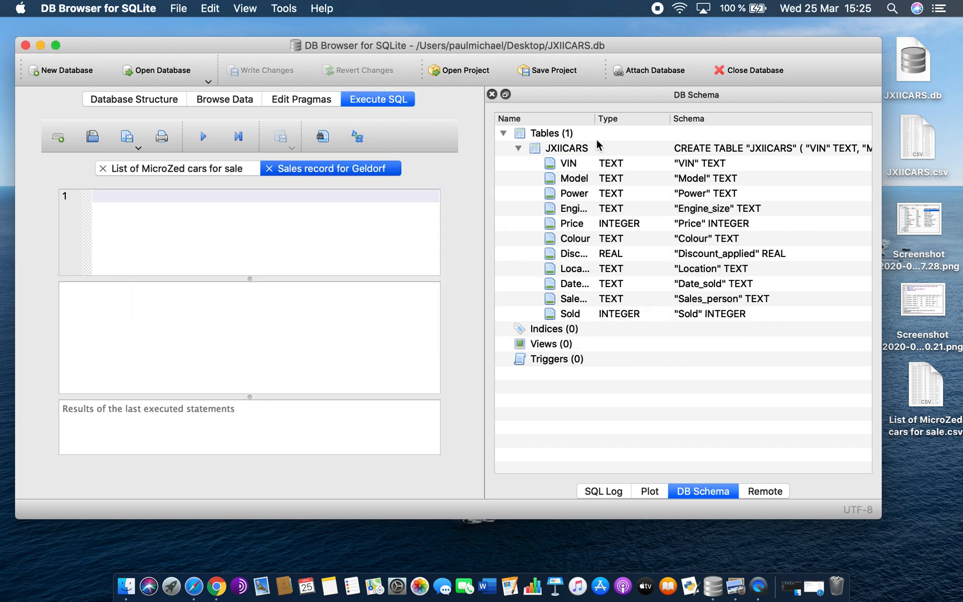
left_click_drag(594, 119, 676, 118)
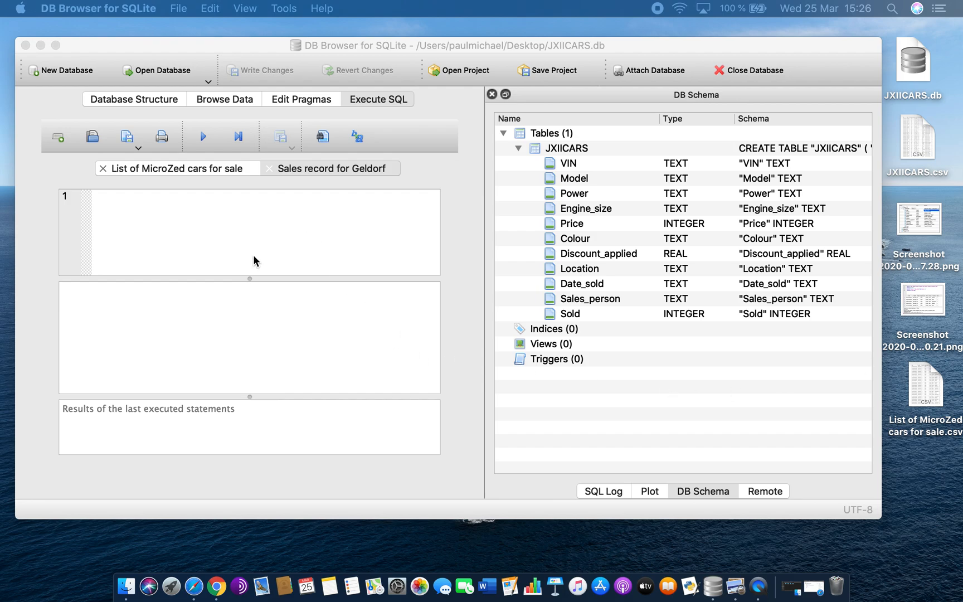
- Begin the sales record query with a SELECT of the Sales_person, Model and Price fields
left_click(175, 230)
type("SELECT")
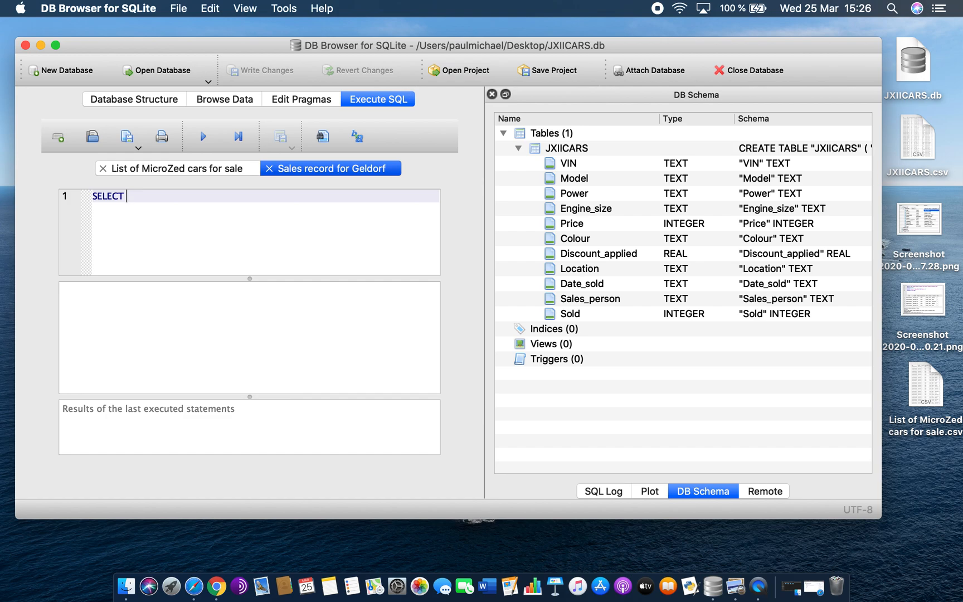
type("les")
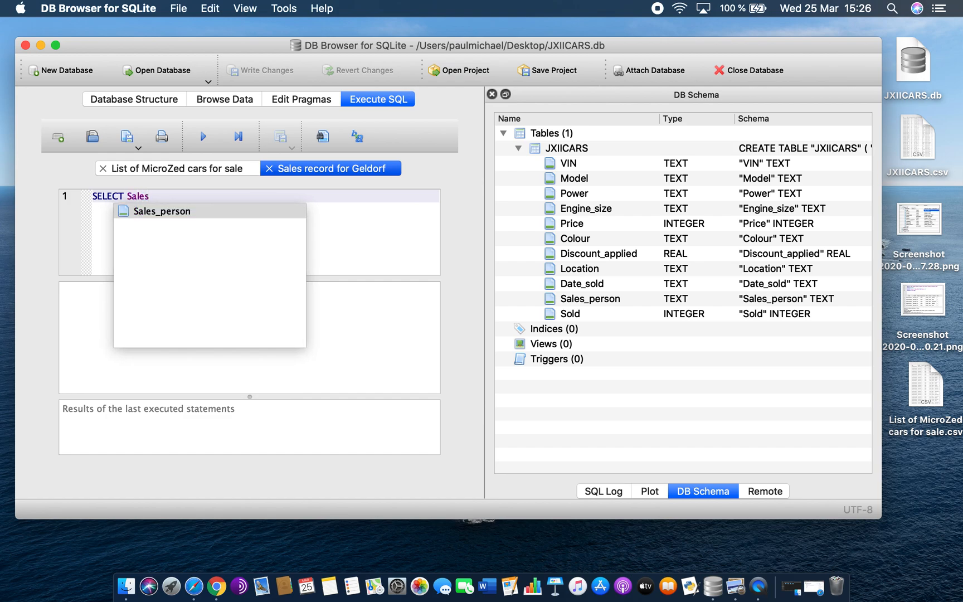
left_click(191, 213)
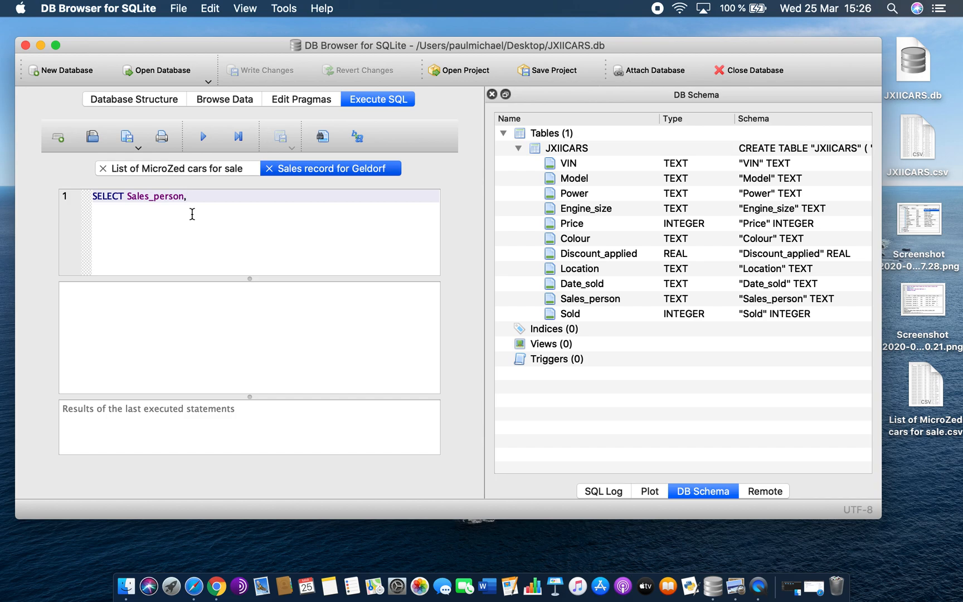
type("Model")
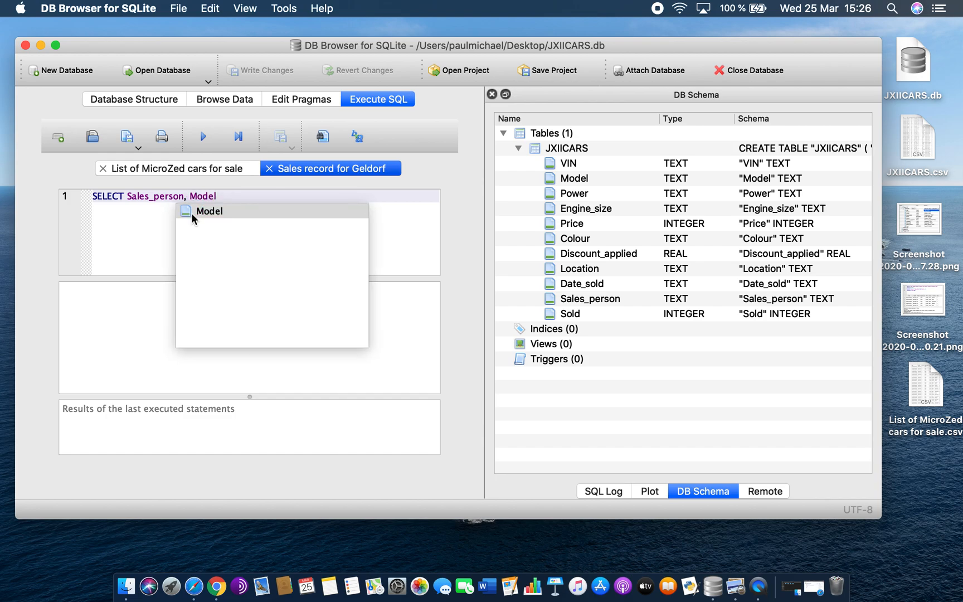
type(", Pric")
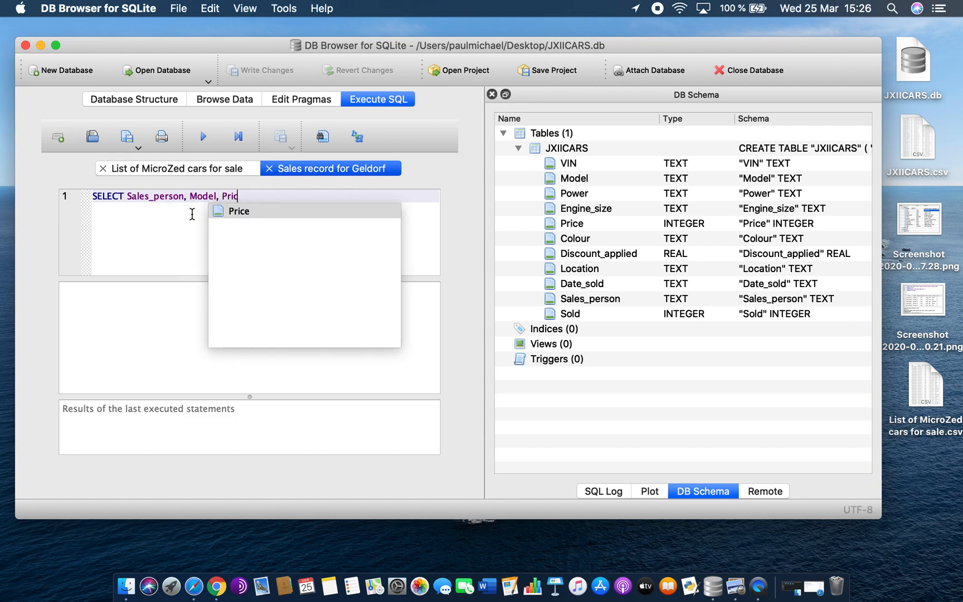
type("e, ")
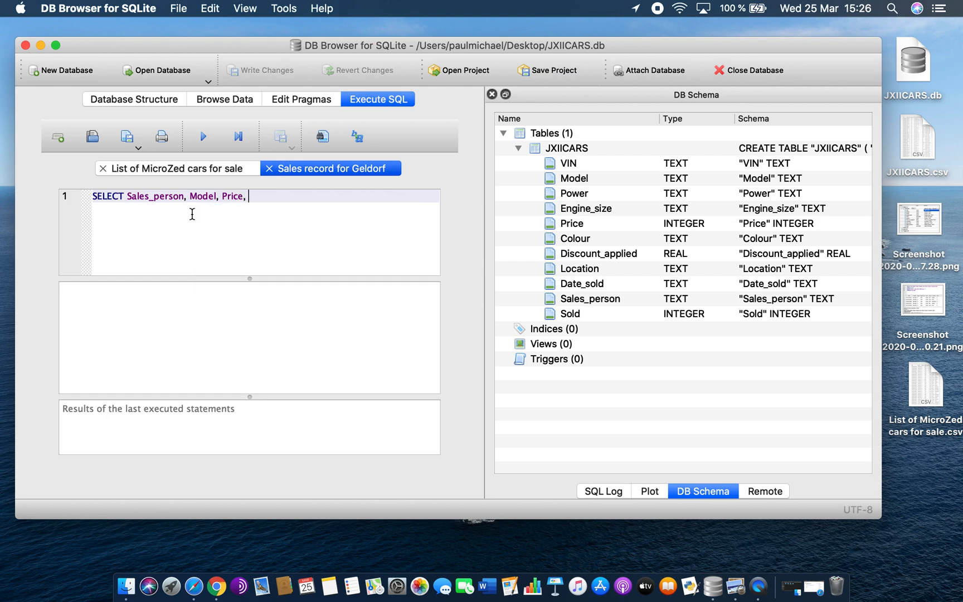
- Extend the SELECT list with Discount, Date_sold, Sale_price and Sold
type("Discount")
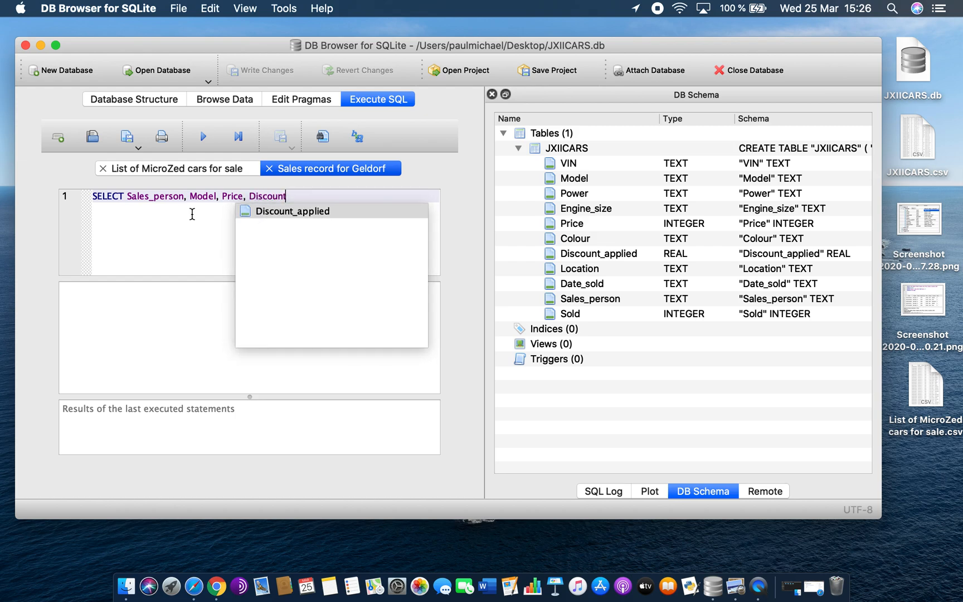
type(", ")
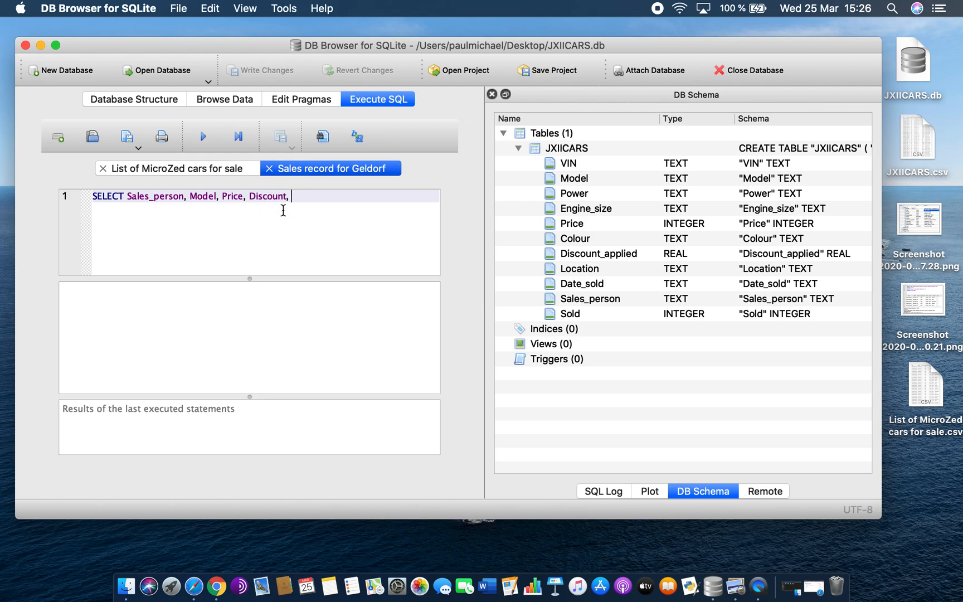
type("Date")
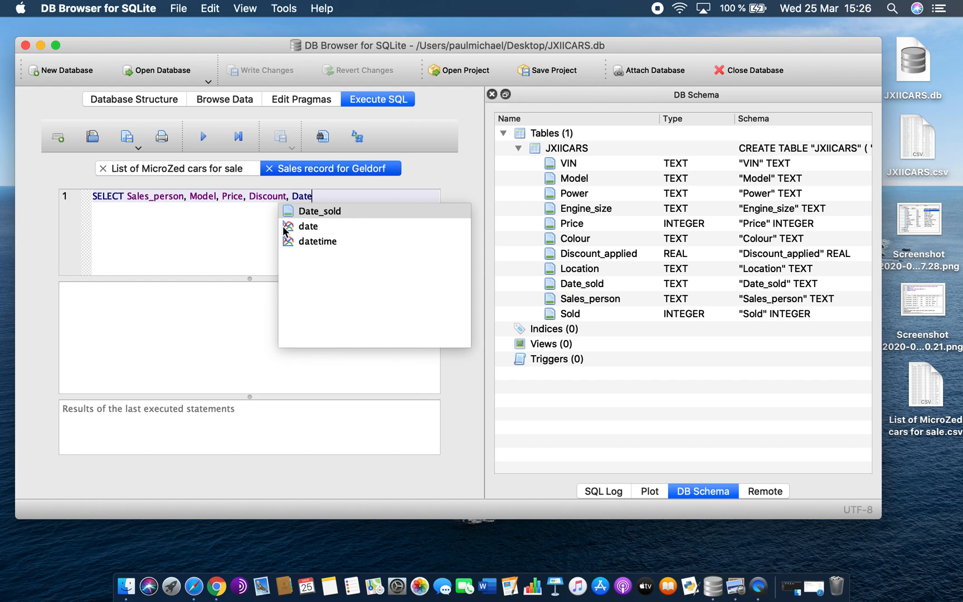
type("_")
left_click(325, 211)
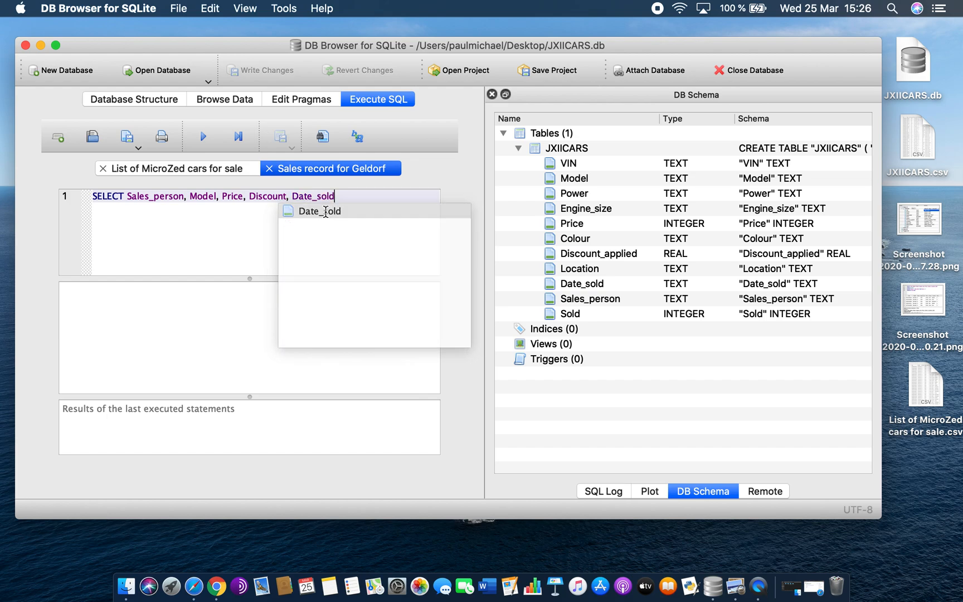
type(", Sale_price")
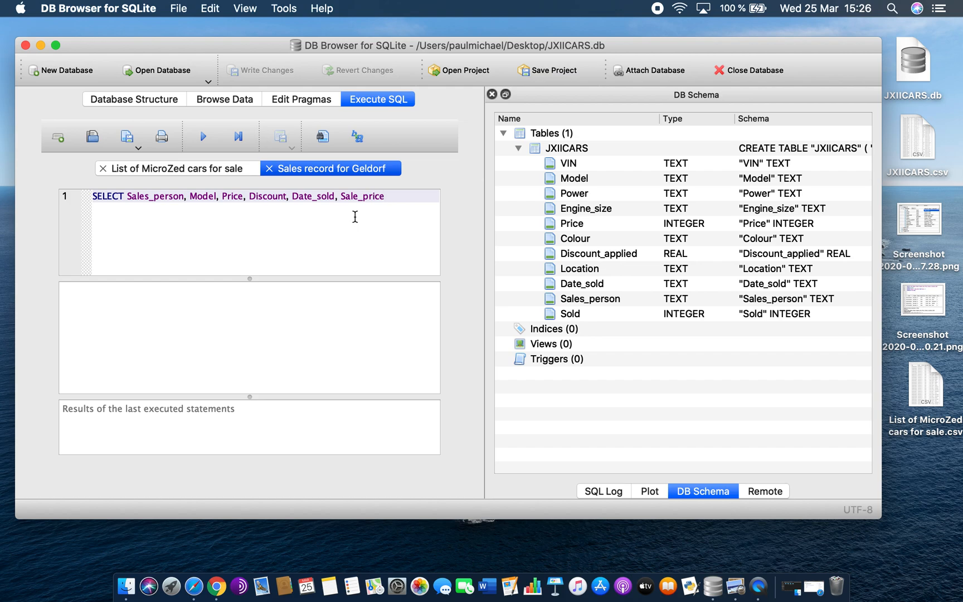
type(", sold")
left_click(394, 211)
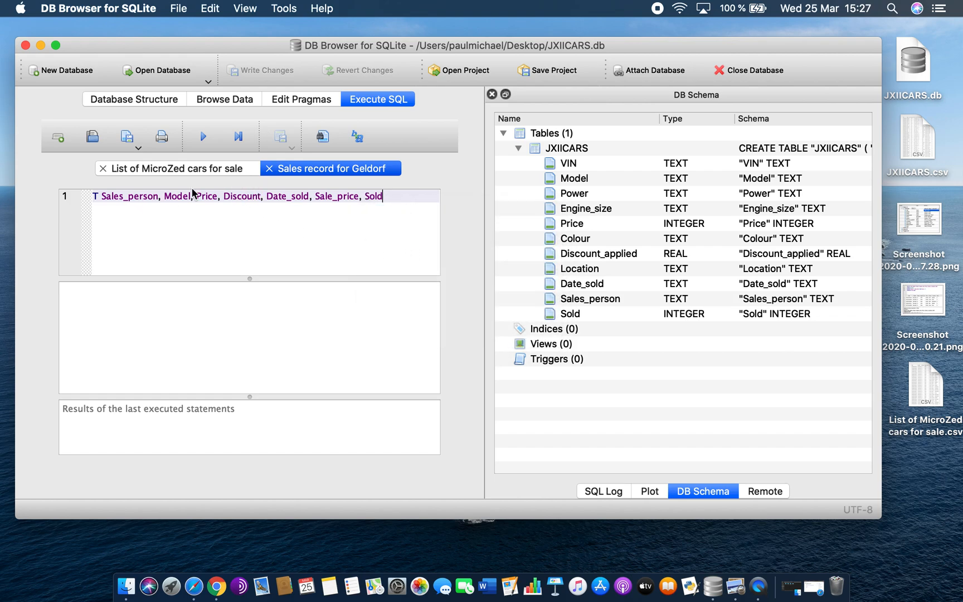
- Widen the window to fit the whole SELECT line, add FROM JXIICARS on a new line and execute the query
left_click_drag(881, 158, 947, 167)
left_click_drag(337, 198, 40, 197)
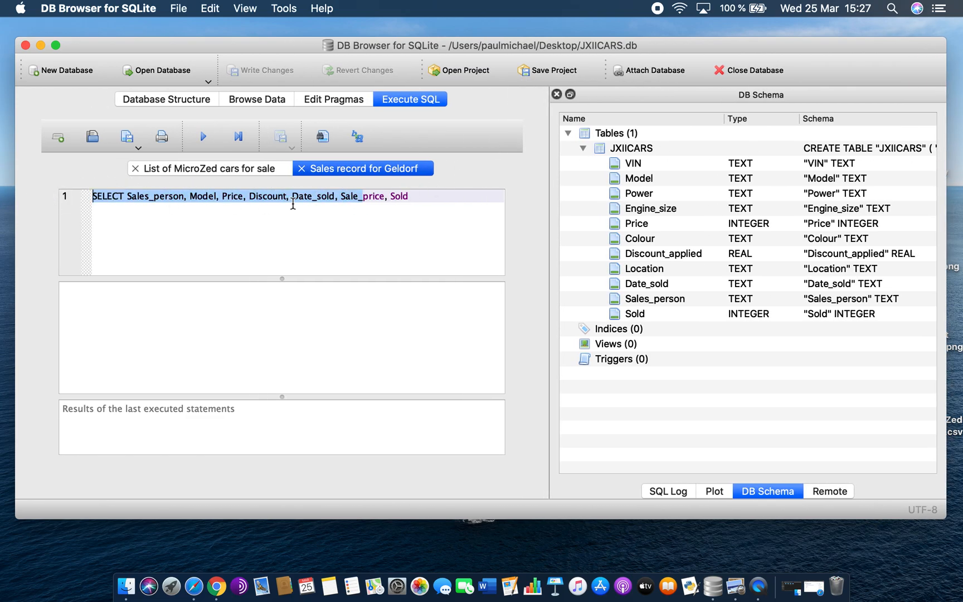
left_click(418, 196)
key("Return")
type("F")
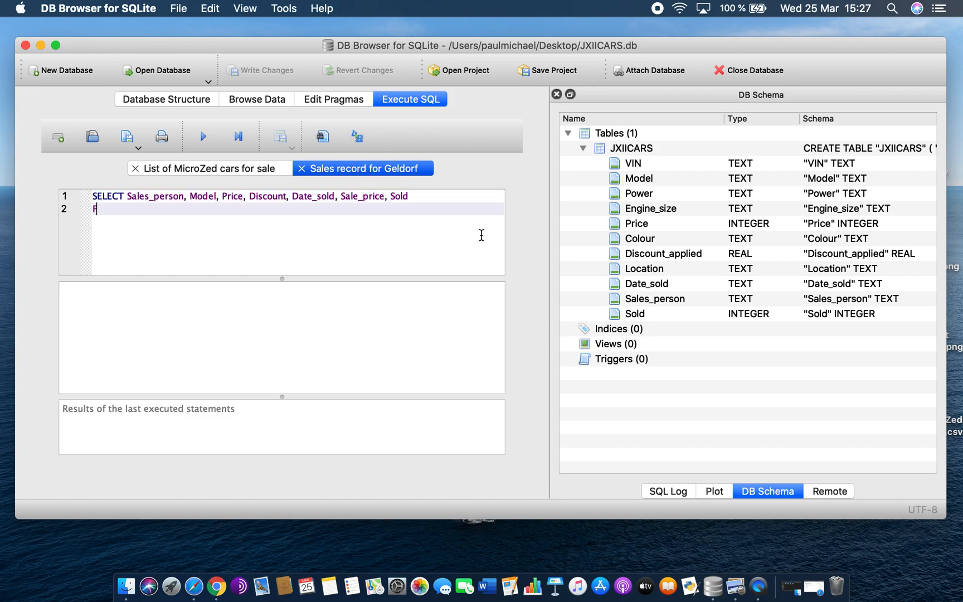
type("ro")
type("ROM")
type("JXII")
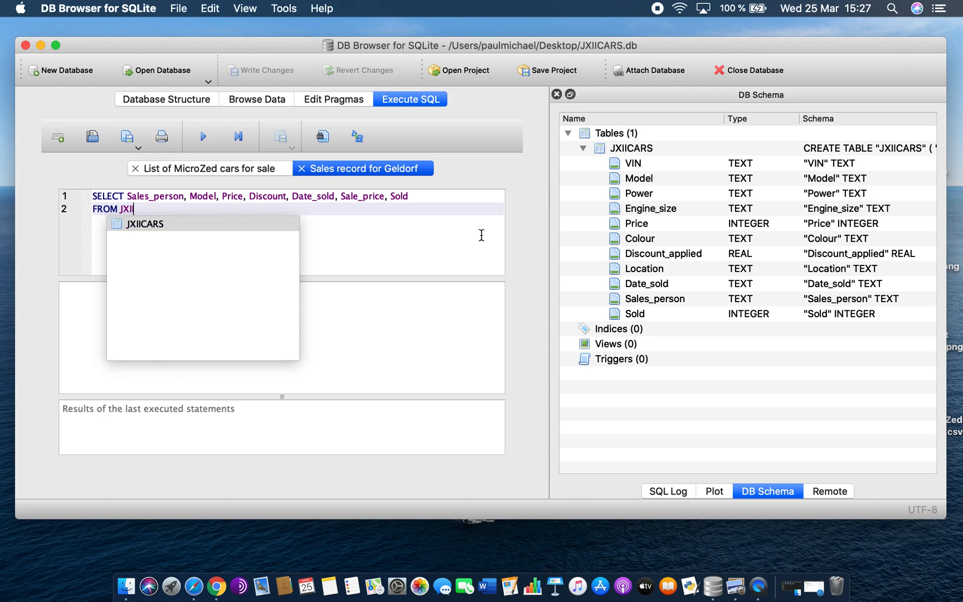
left_click(221, 225)
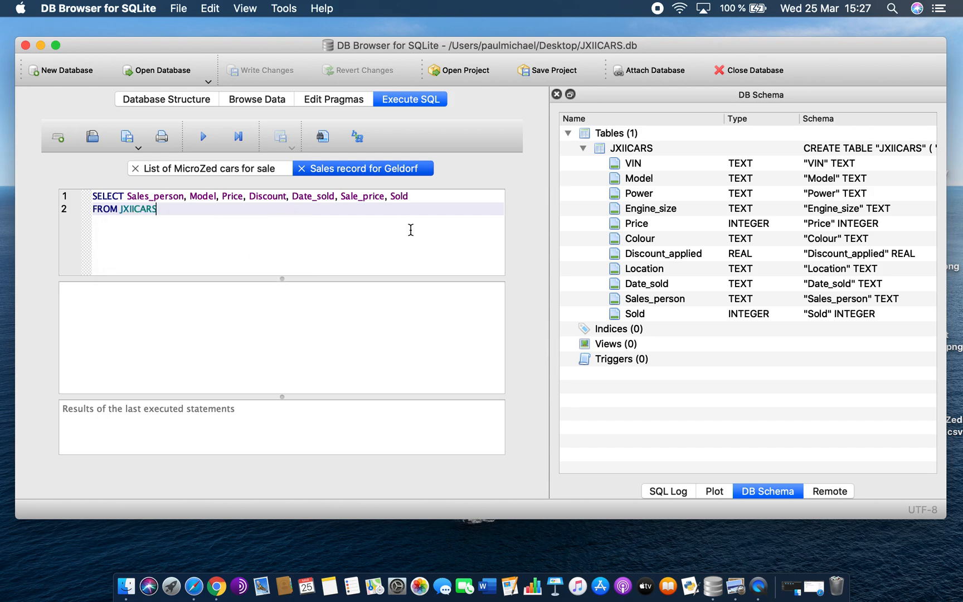
left_click(204, 137)
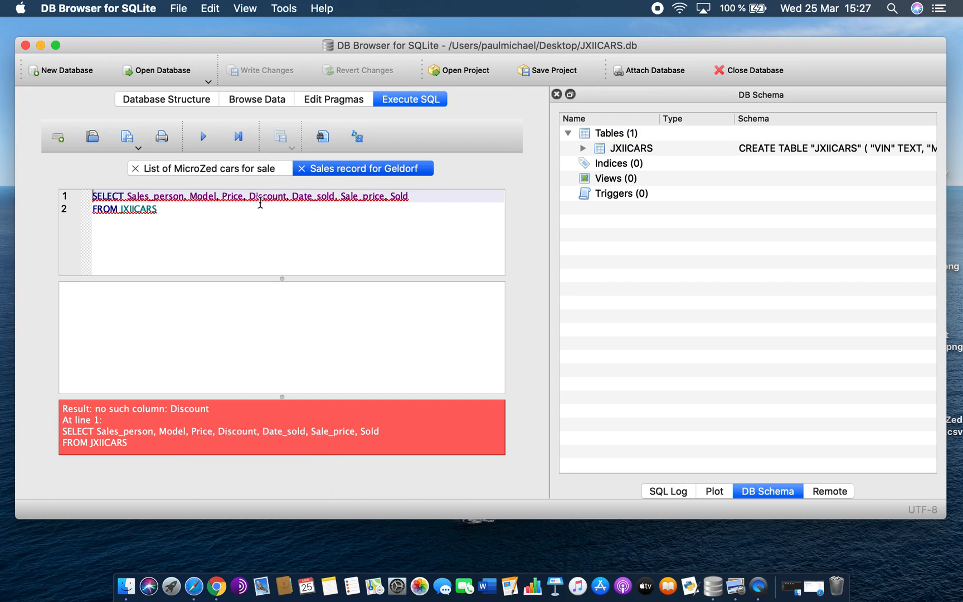
- Put Discount, Date_sold, Sale_price and Sold each on a separate line of the query and enlarge the query editor area
double_click(274, 194)
key("Return")
left_click(137, 208)
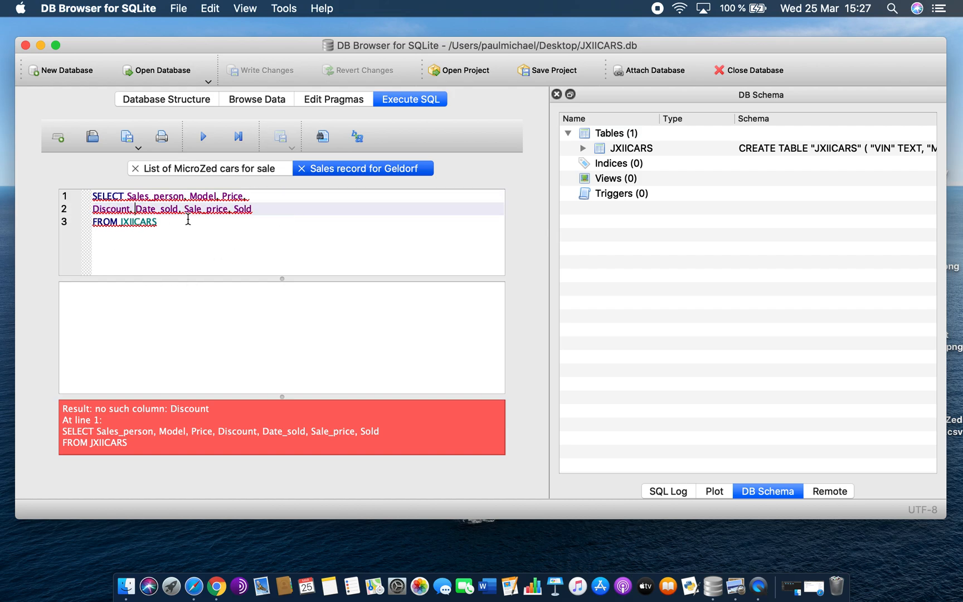
key("Return")
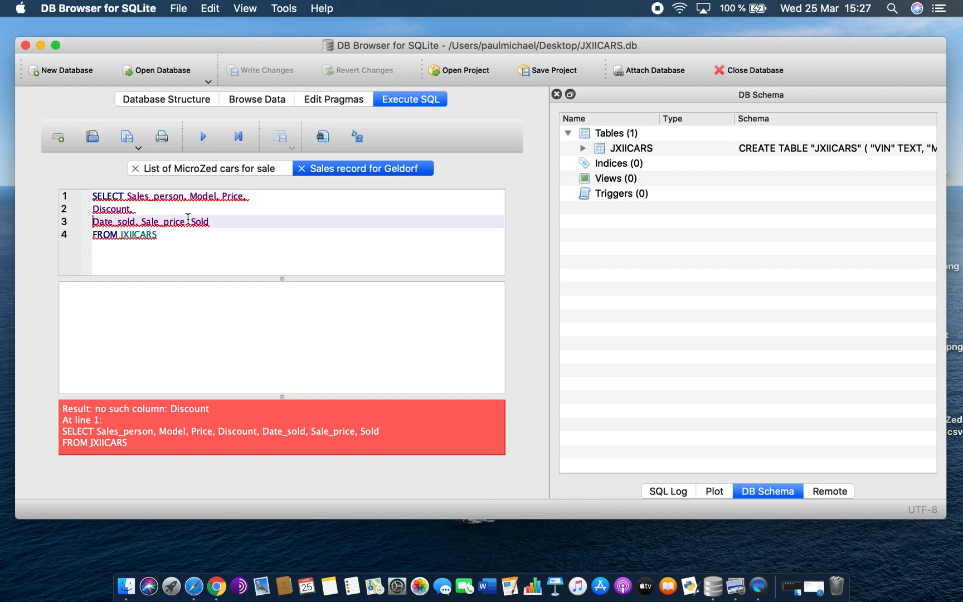
left_click(142, 221)
key("Return")
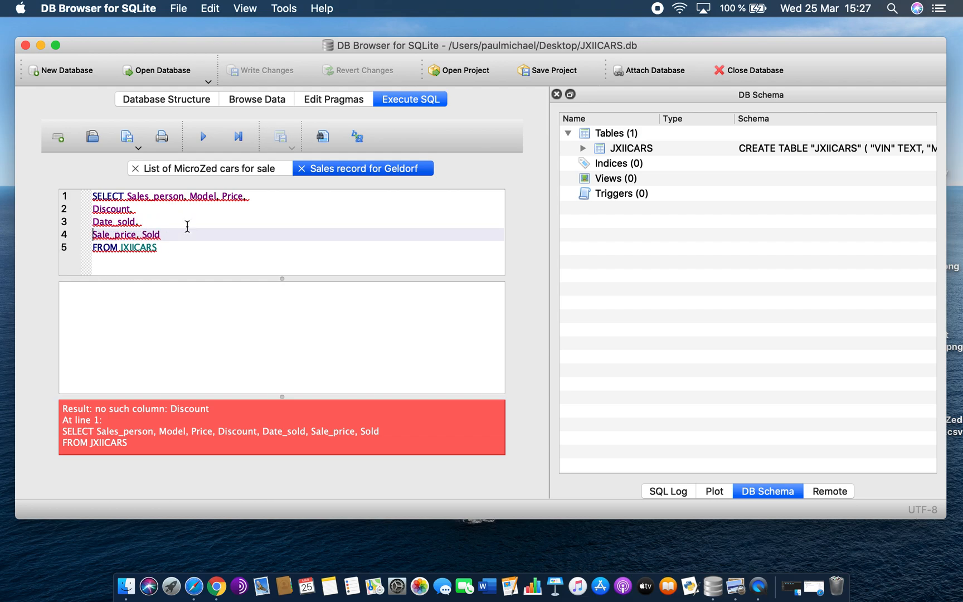
left_click(141, 234)
key("Return")
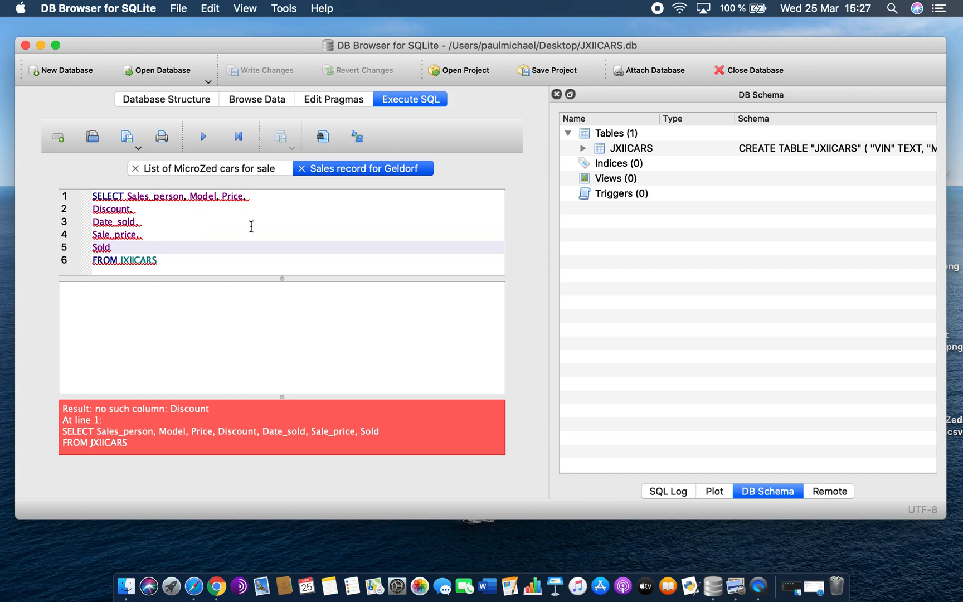
left_click_drag(281, 278, 279, 334)
left_click(190, 263)
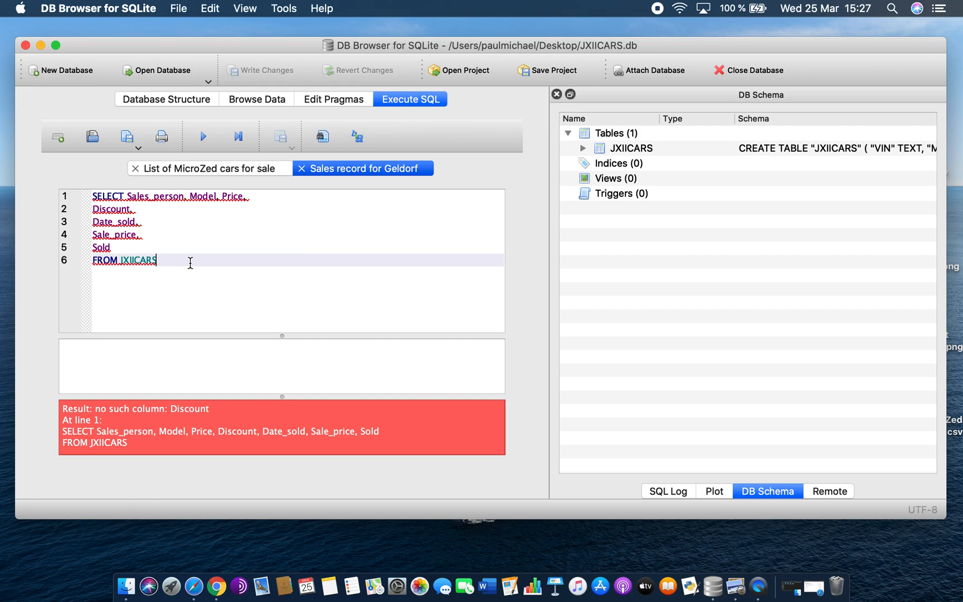
- Switch to the exercise PDF in Chrome, examine how the Discount field must be calculated, and move the PDF window back out of view
left_click(133, 211)
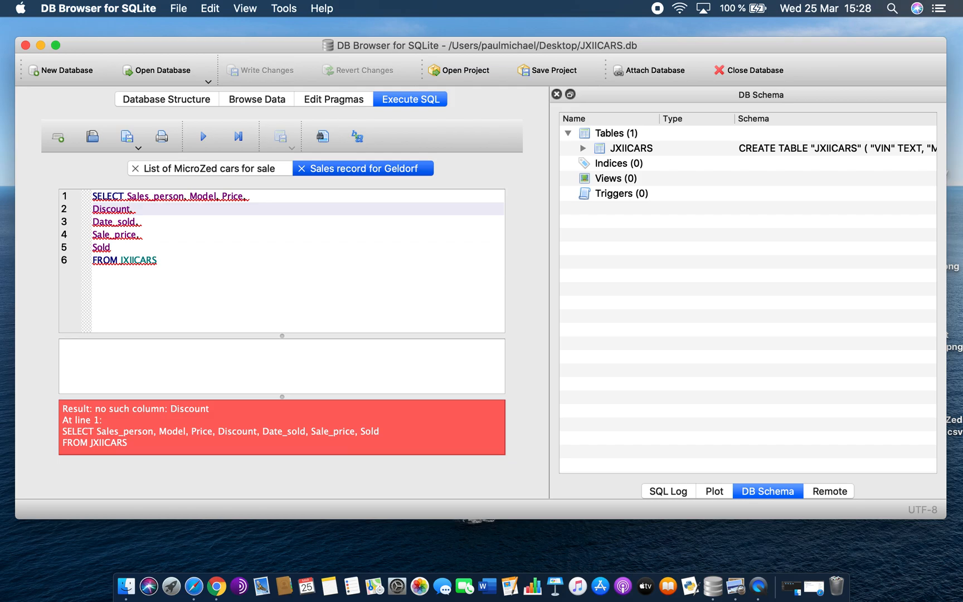
left_click_drag(962, 125, 580, 61)
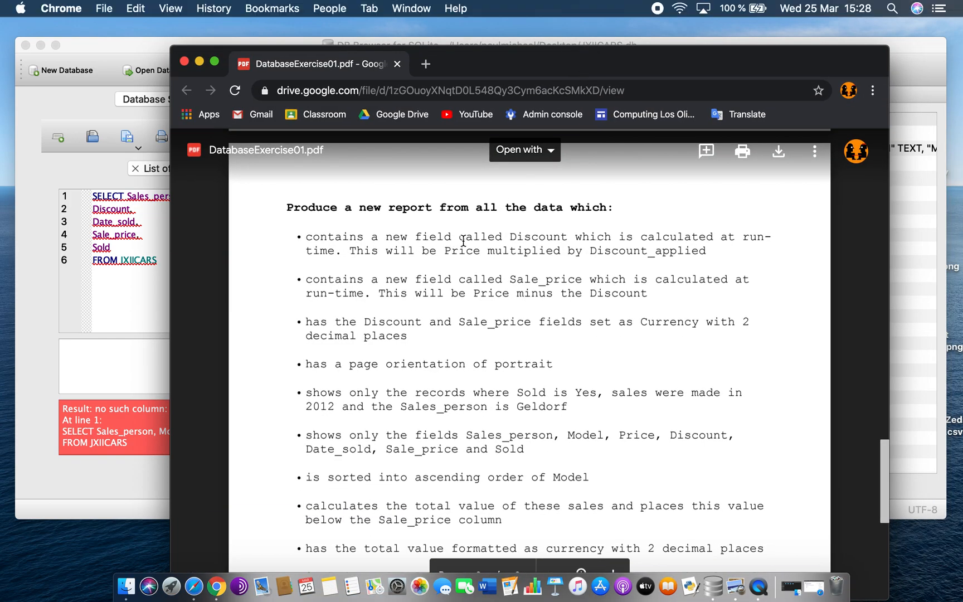
left_click_drag(509, 237, 657, 246)
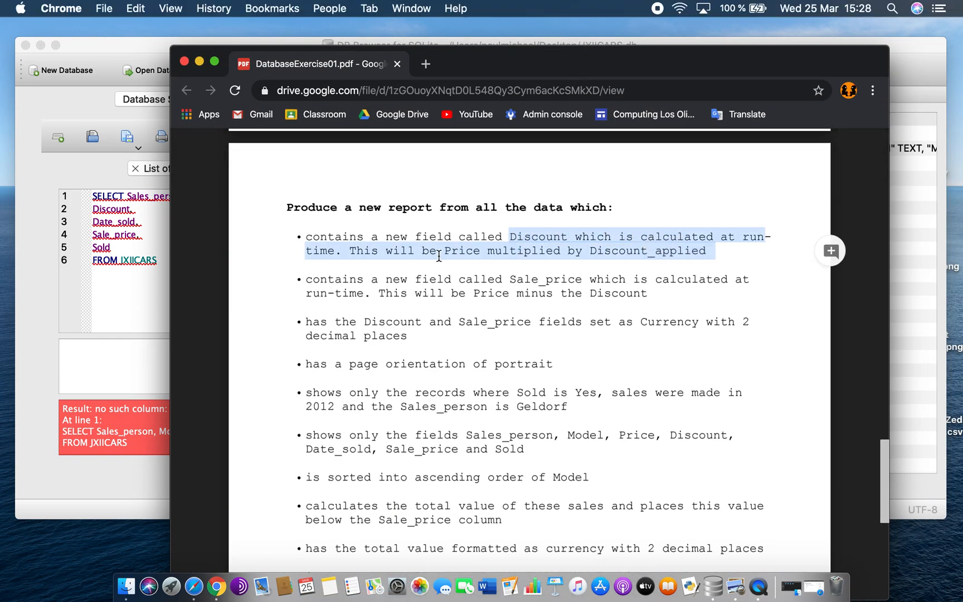
left_click_drag(480, 61, 538, 49)
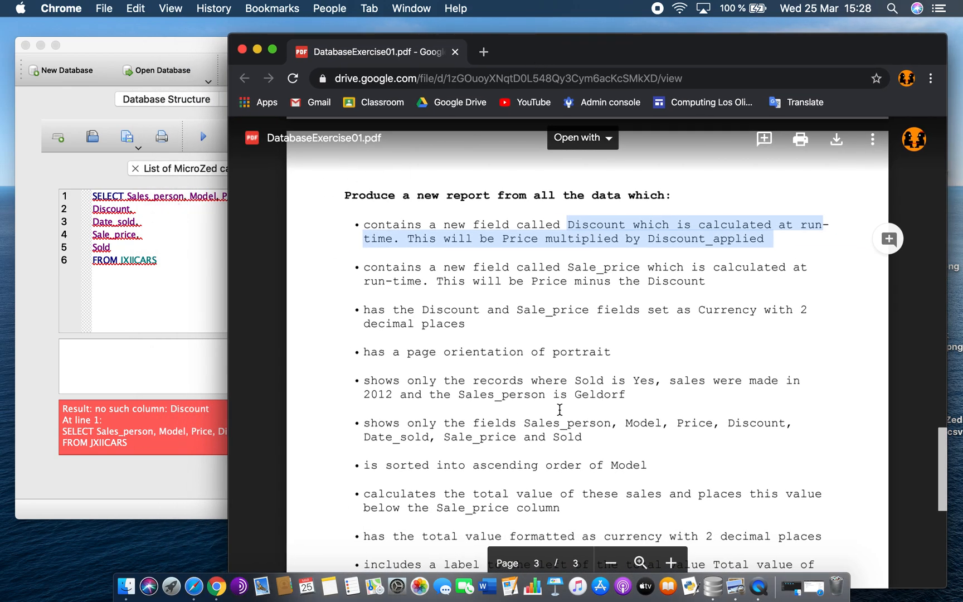
left_click(512, 236)
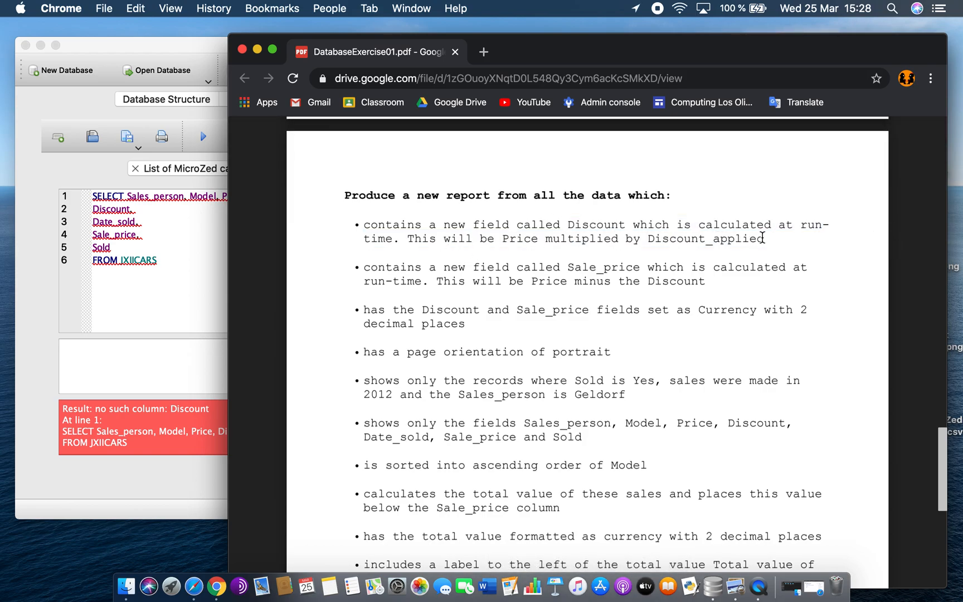
left_click_drag(538, 51, 962, 59)
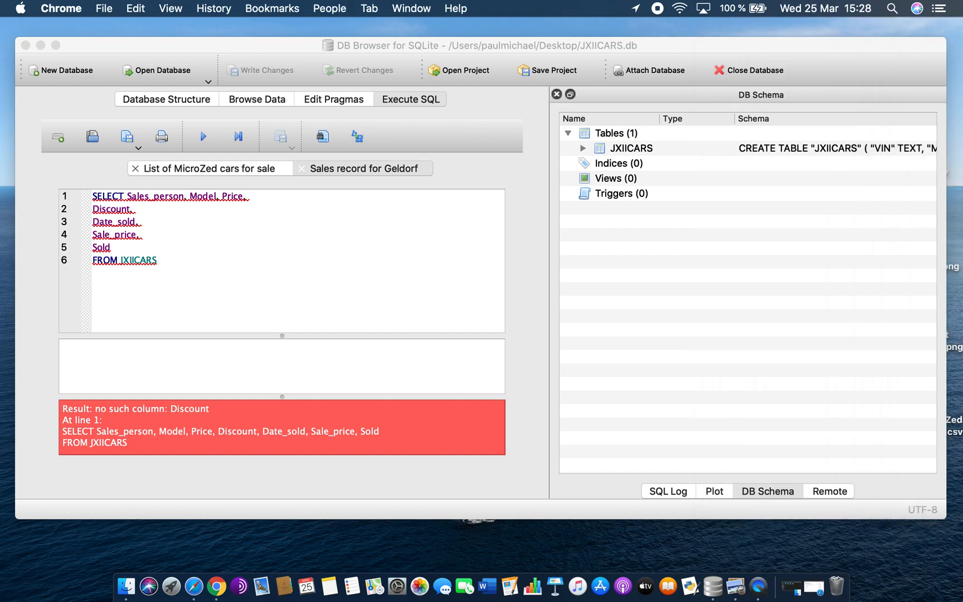
- Calculate the Discount field on the query's second line as Price * Discount_applied AS Discount and execute the query
left_click(96, 212)
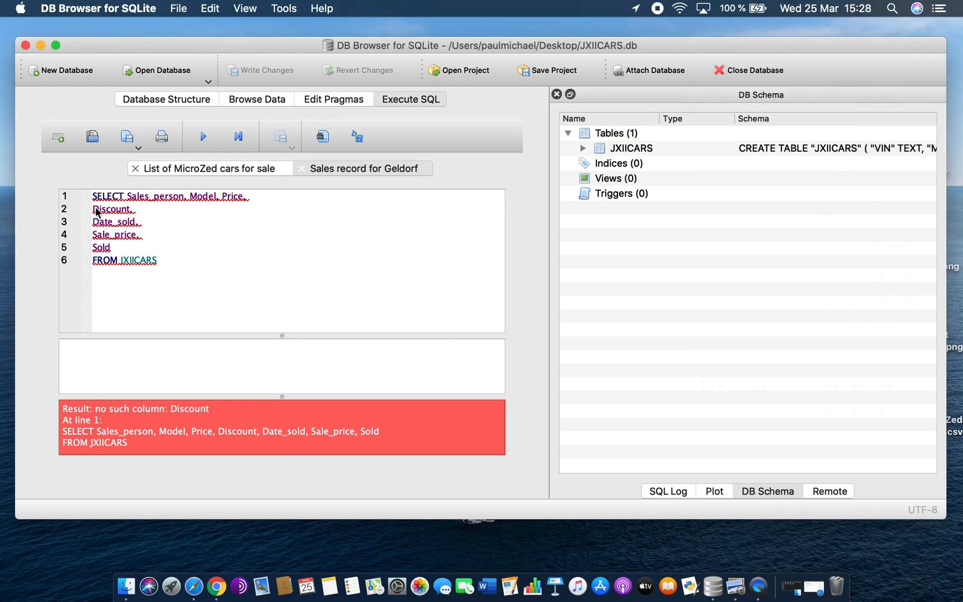
type("Price")
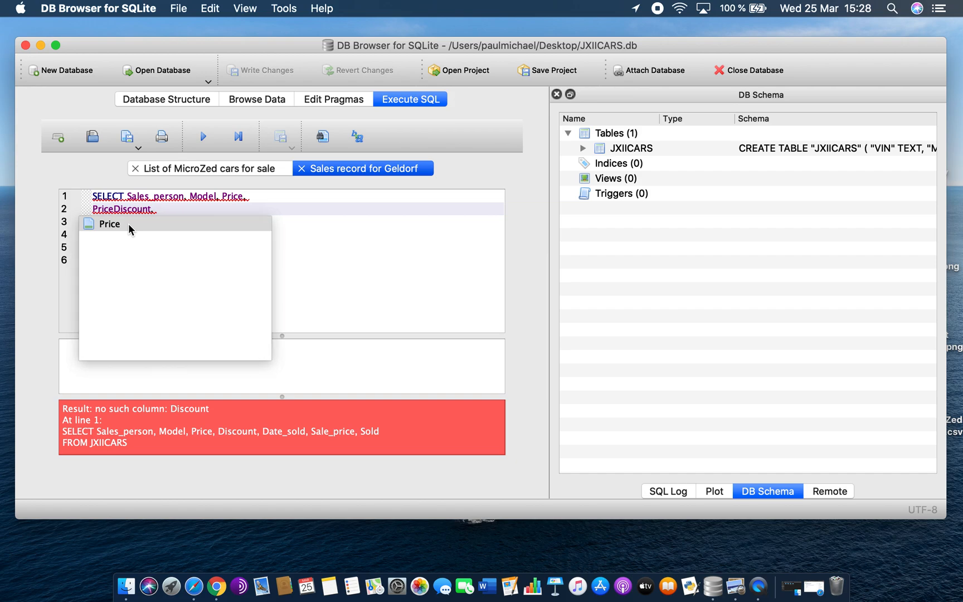
type(" * ")
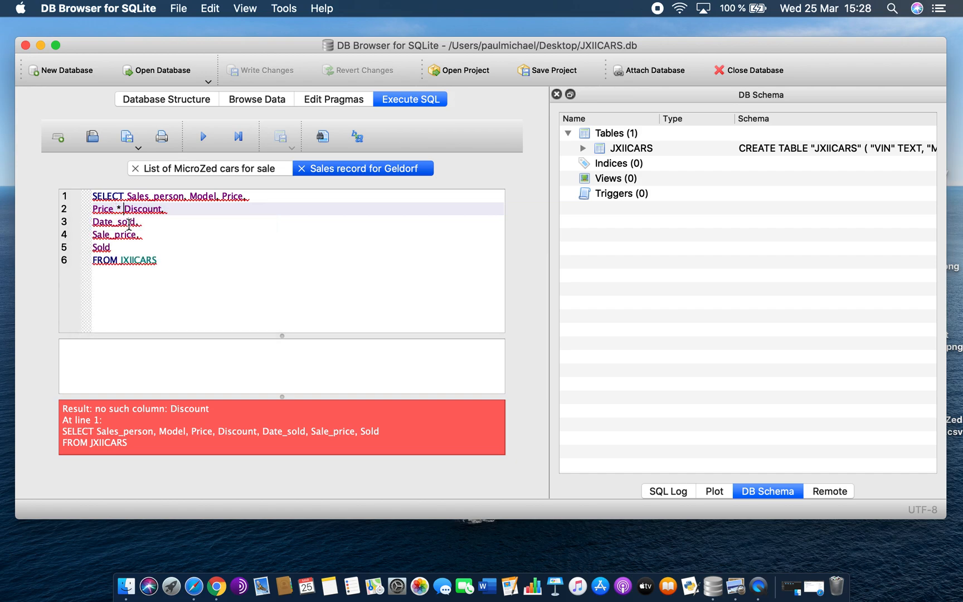
type("Disc")
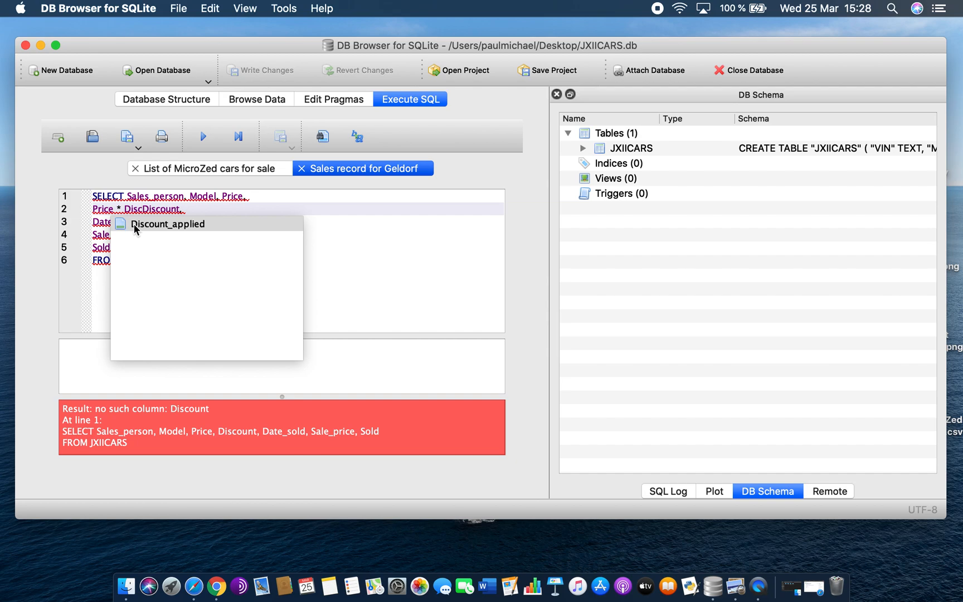
left_click(152, 225)
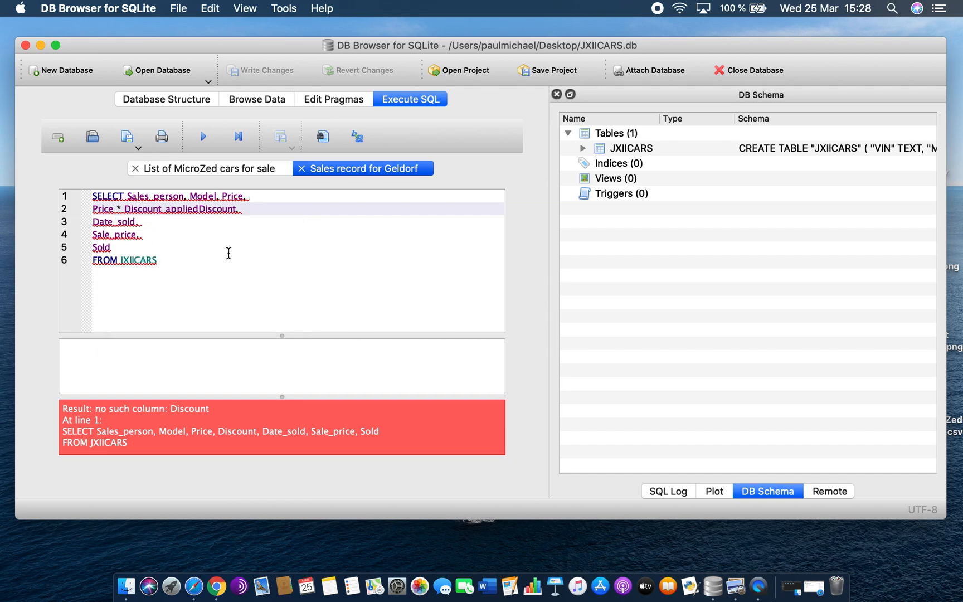
type("AS")
left_click(204, 137)
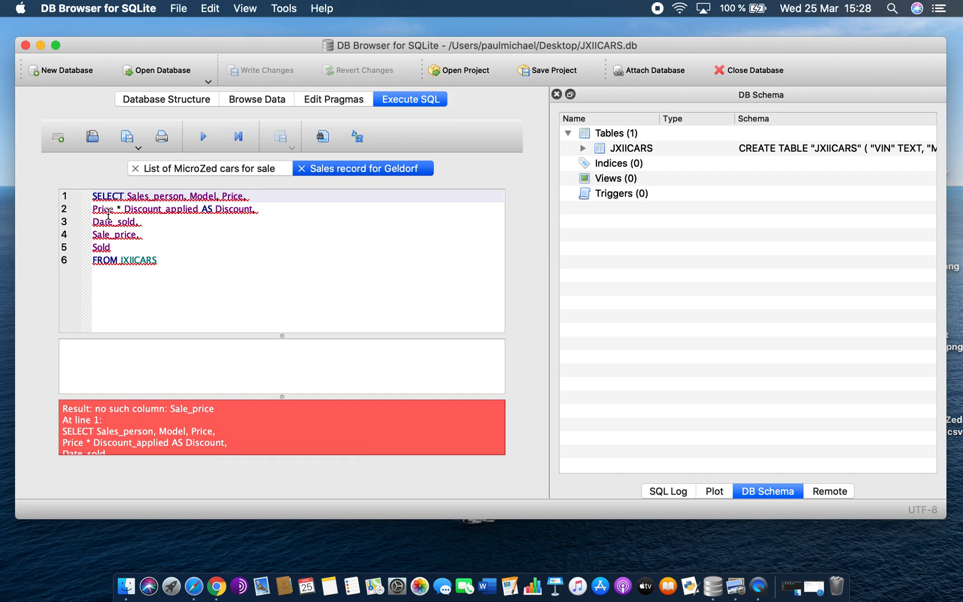
left_click_drag(260, 209, 86, 209)
left_click(191, 225)
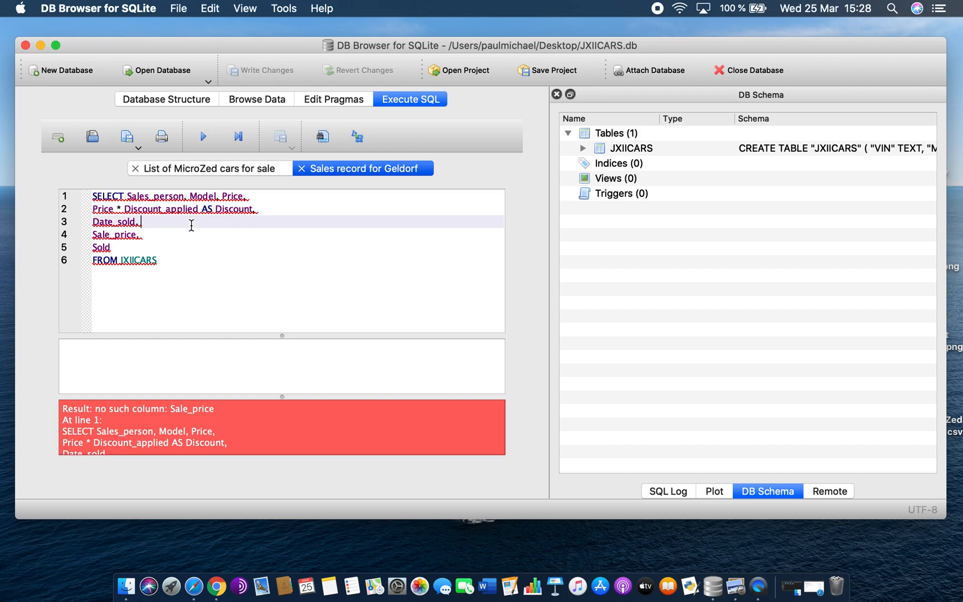
- Switch to the exercise PDF in Chrome, examine how the Sale_price field must be calculated, and move the PDF window back out of view
left_click(93, 235)
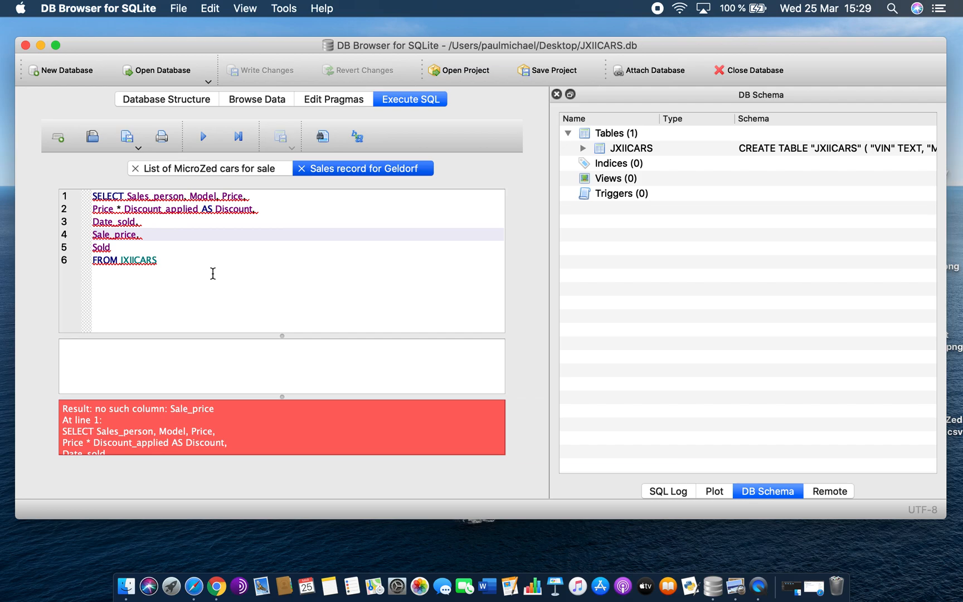
left_click_drag(962, 55, 678, 36)
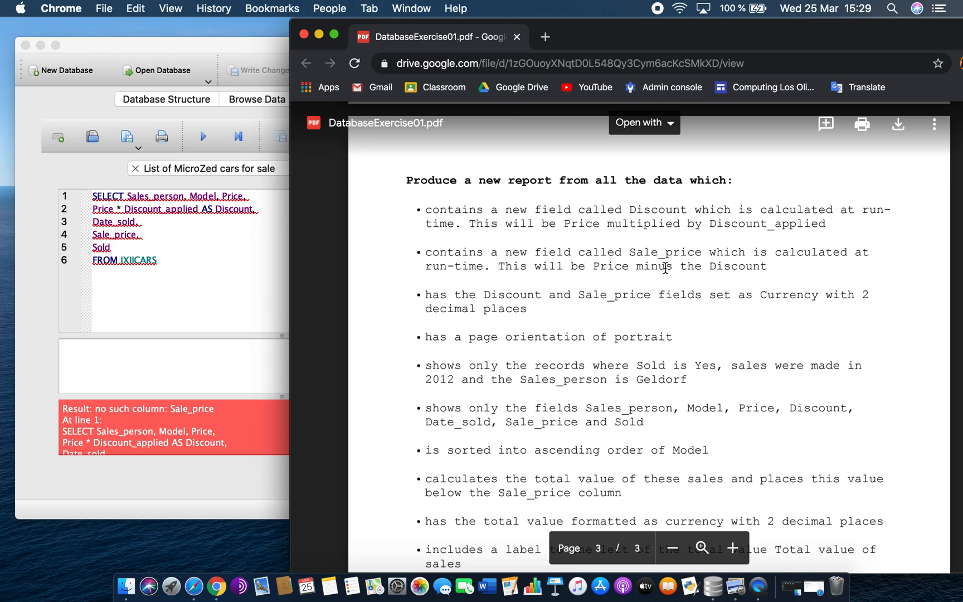
left_click_drag(710, 267, 767, 267)
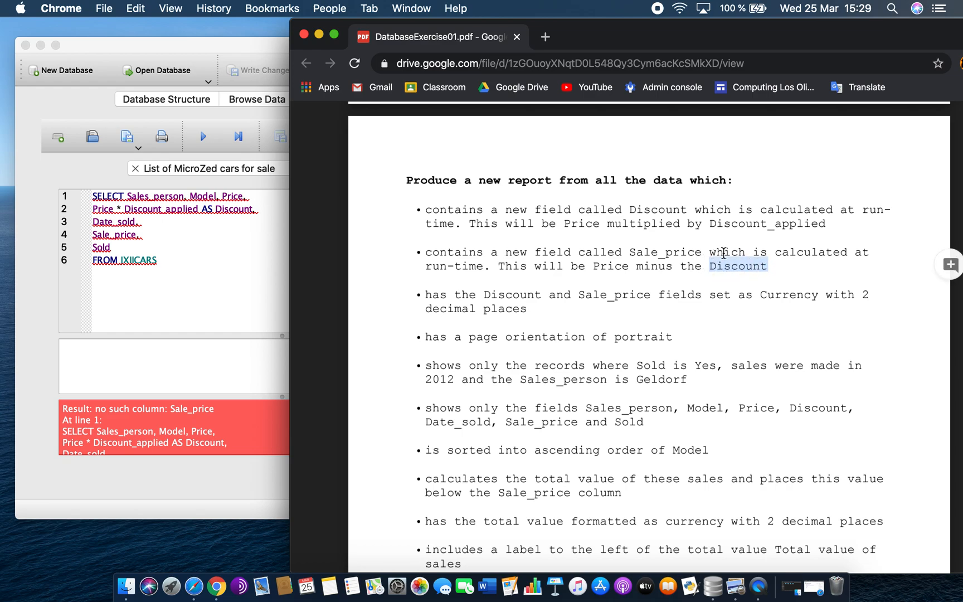
double_click(607, 264)
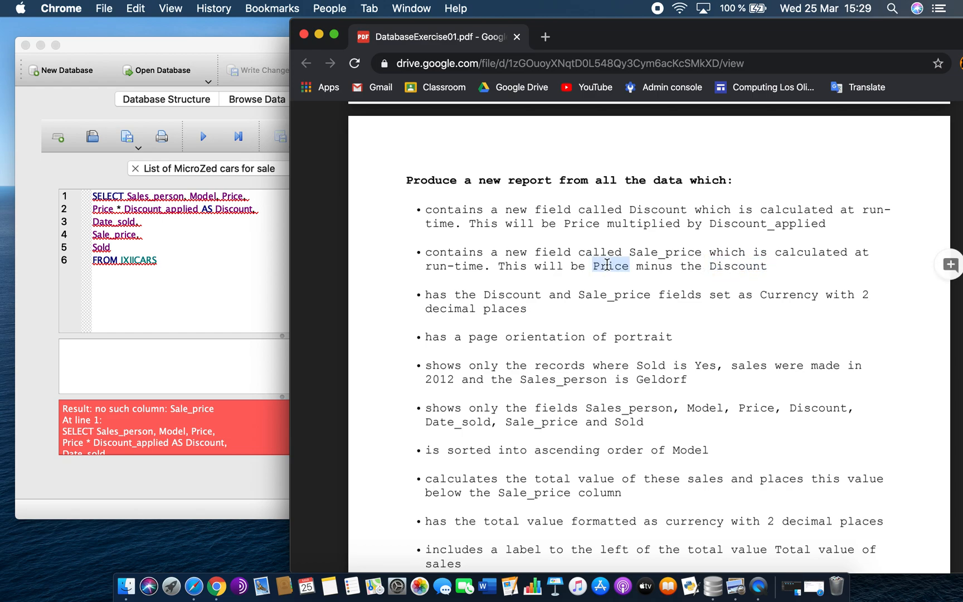
left_click(742, 271)
double_click(742, 271)
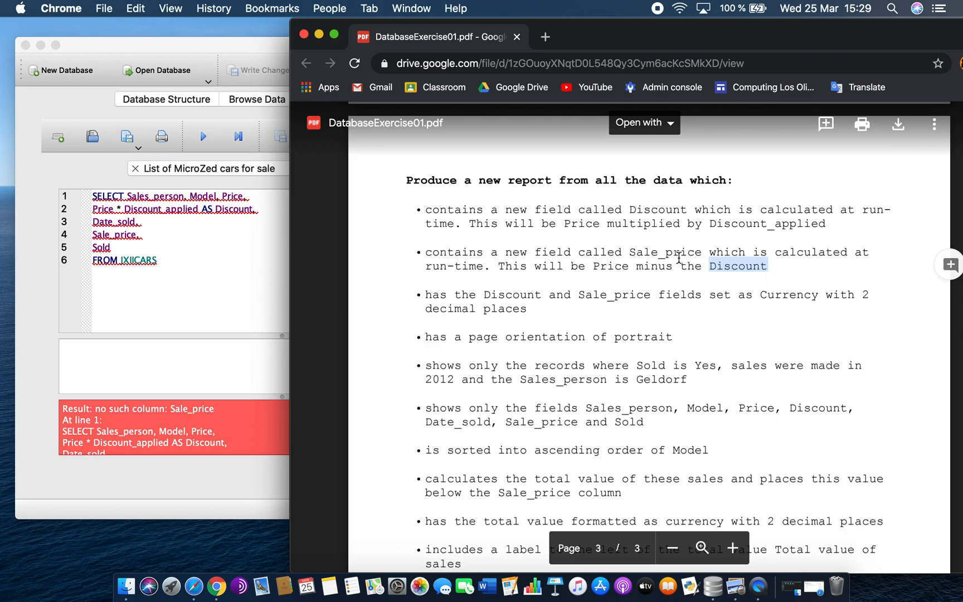
left_click_drag(594, 266, 778, 262)
double_click(603, 265)
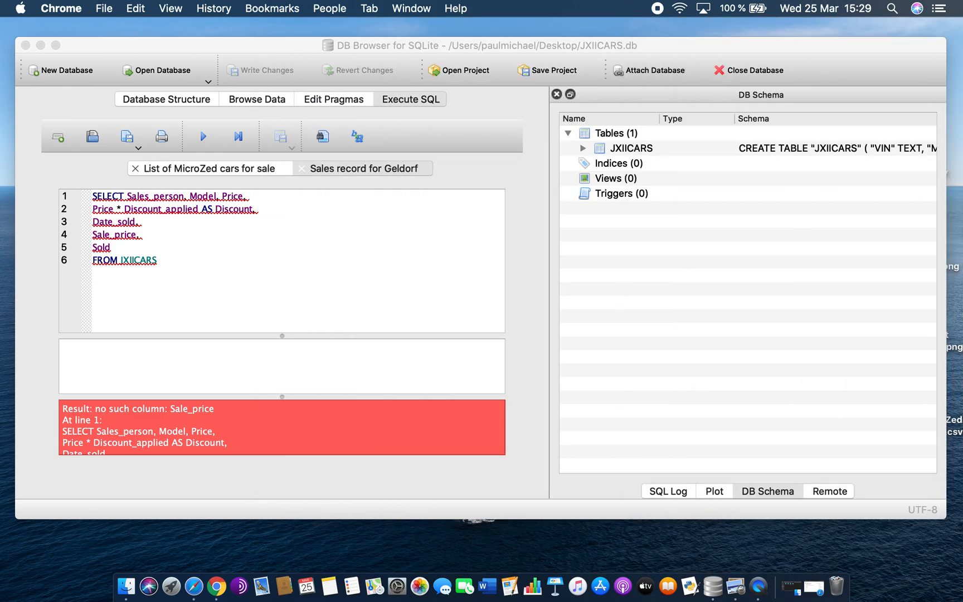
- Calculate the Sale_price field on the query's fourth line as Price - Price * Discount_applied AS Sale_price and execute the query
left_click(93, 237)
type("Price ")
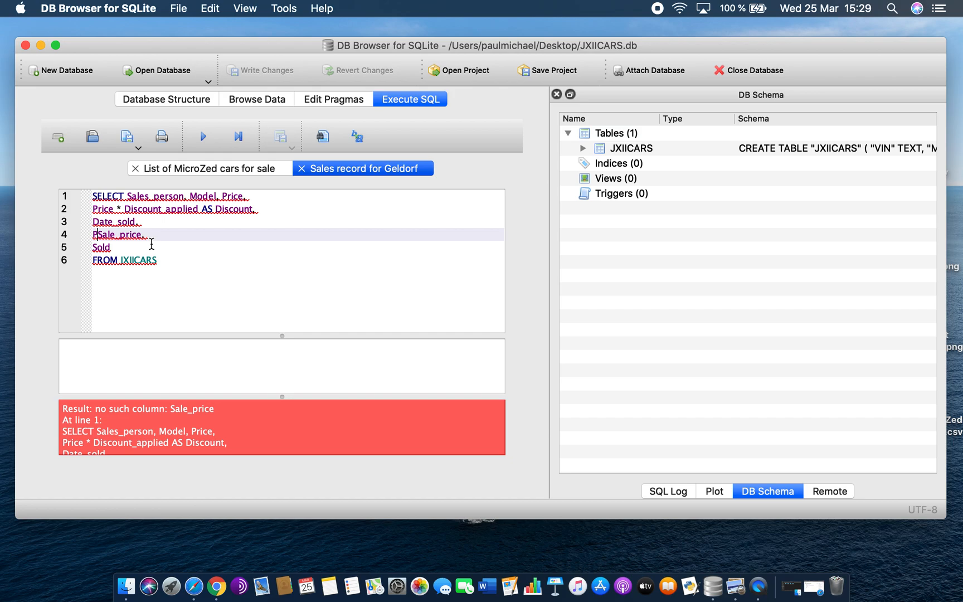
type("- Price")
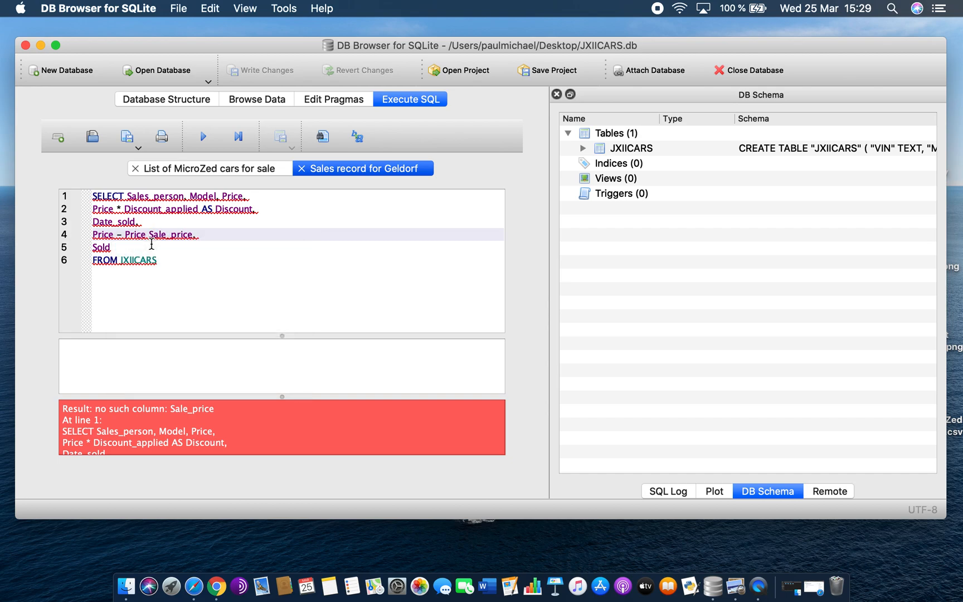
type(" * Disc")
left_click(200, 254)
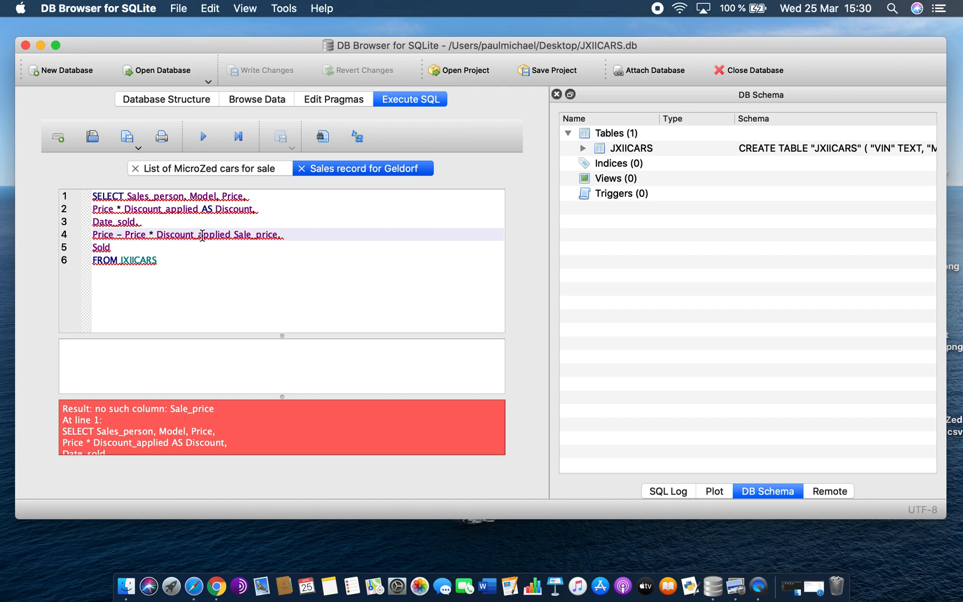
type("AS")
left_click(204, 137)
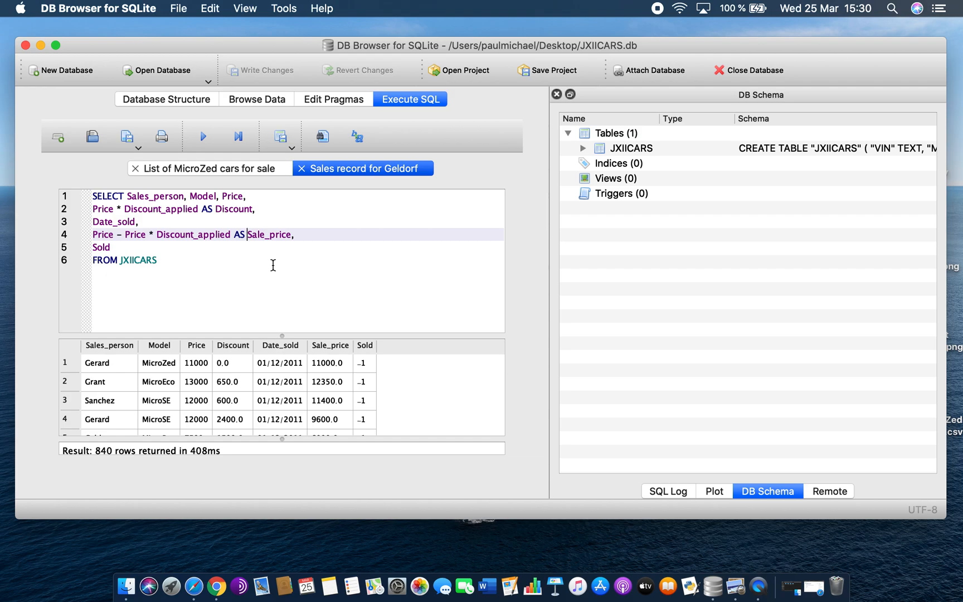
- Enlarge the message area below the results grid and look through the rows returned by the query
left_click_drag(282, 441, 285, 406)
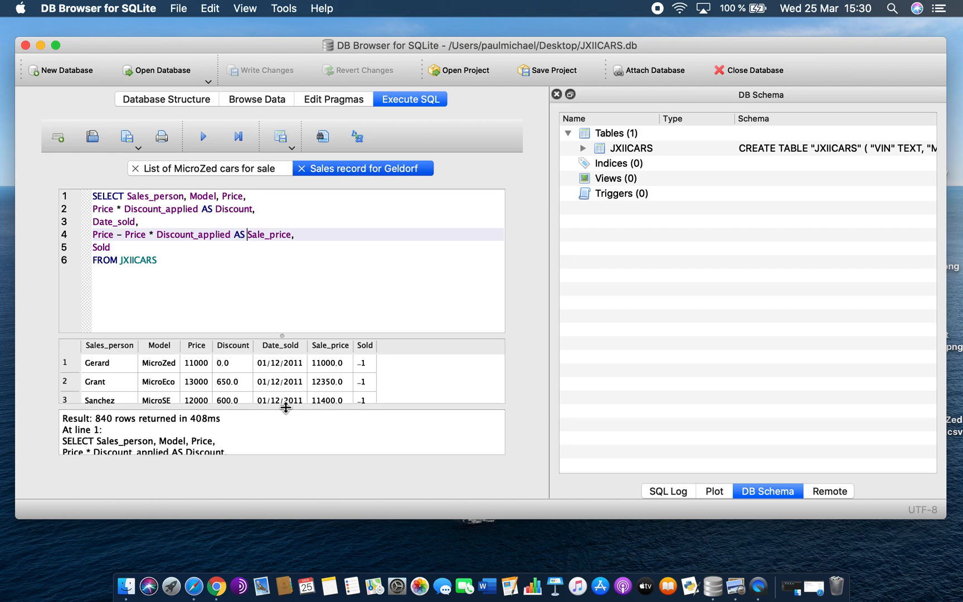
scroll(253, 432, "down", 3)
scroll(253, 433, "up", 3)
scroll(234, 371, "down", 1)
scroll(238, 375, "up", 1)
scroll(403, 380, "down", 4)
scroll(404, 379, "up", 4)
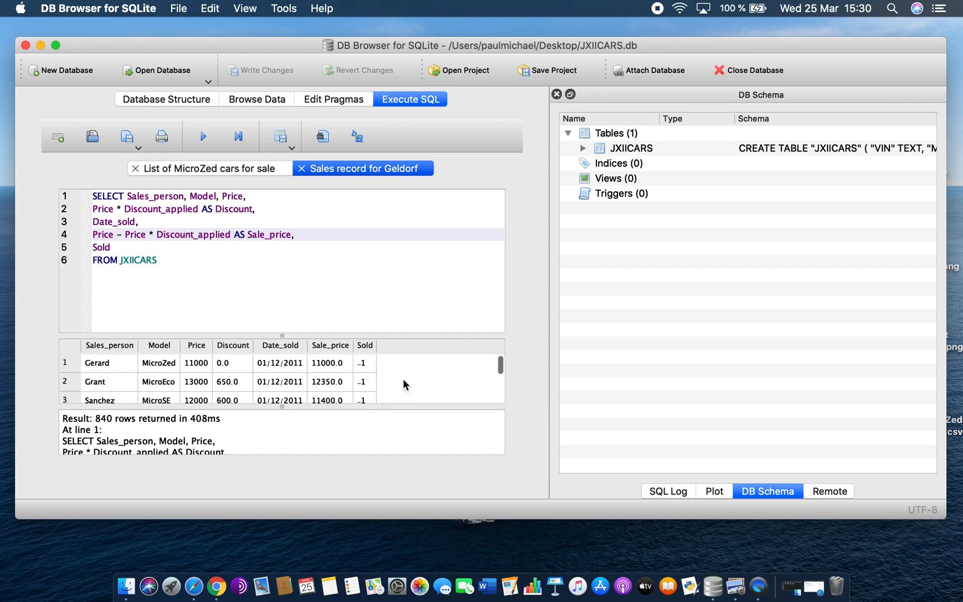
- Compare the Price * Discount_applied AS Discount expression in the query with the Discount column in the results
left_click(174, 262)
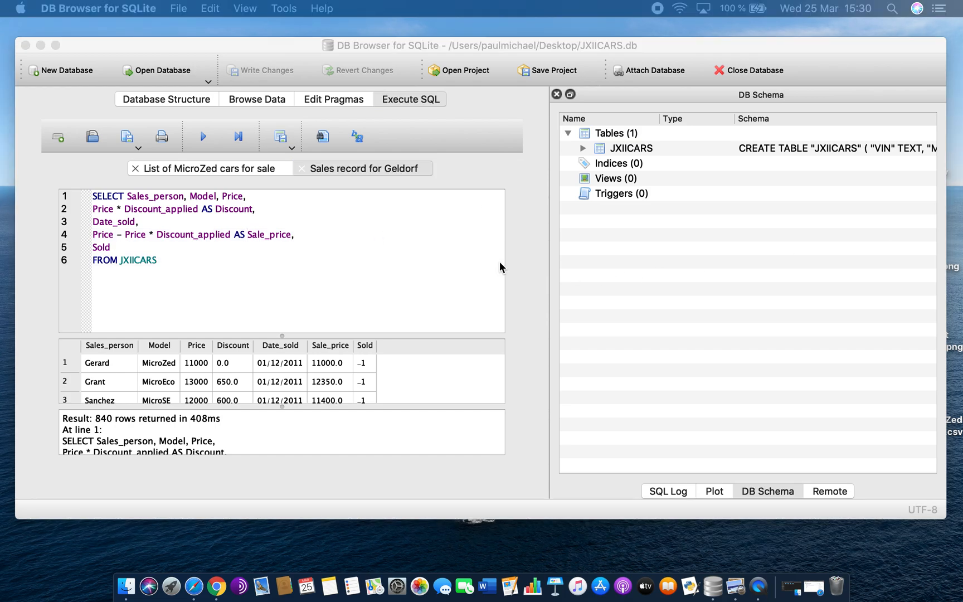
left_click(138, 208)
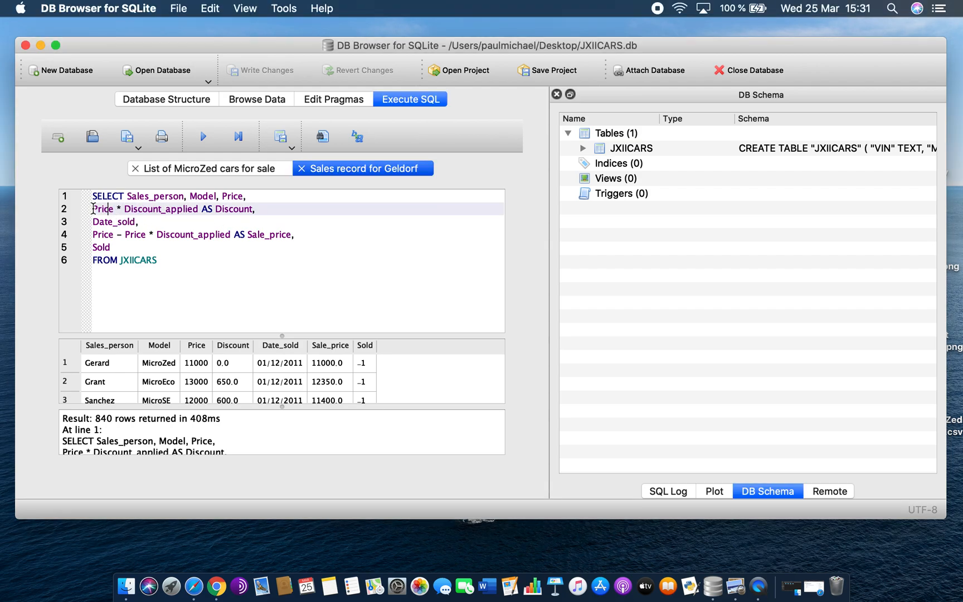
left_click_drag(92, 209, 263, 212)
left_click(278, 212)
left_click(225, 209)
left_click_drag(226, 210, 250, 208)
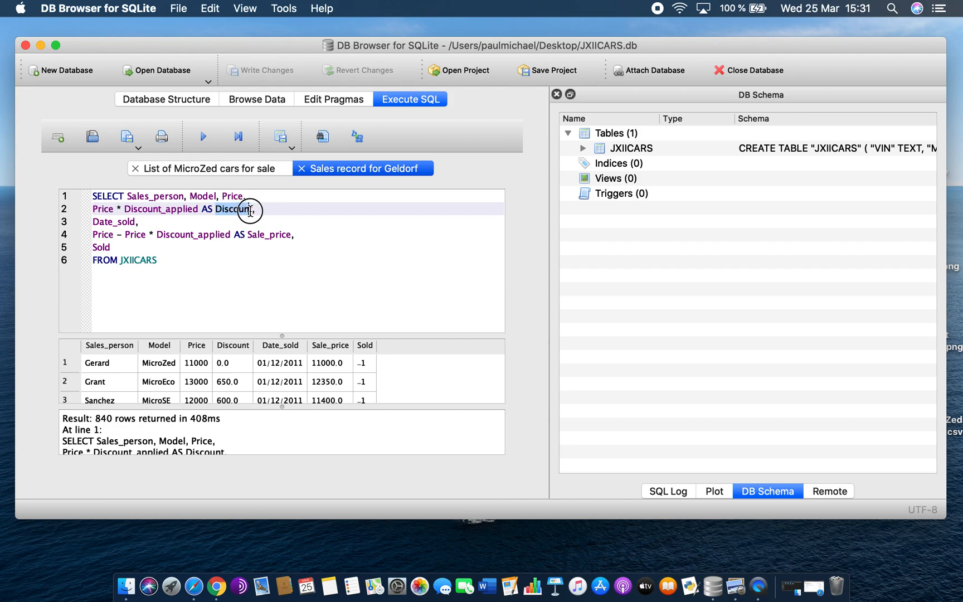
left_click(237, 345)
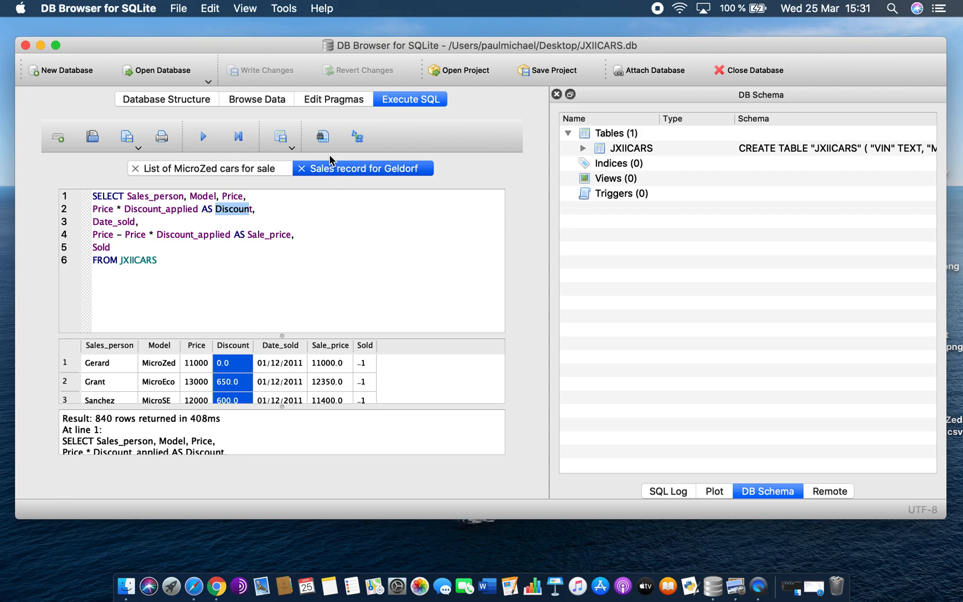
- Browse the JXIICARS table data to examine which fields it stores, and return to the SQL query
left_click(258, 100)
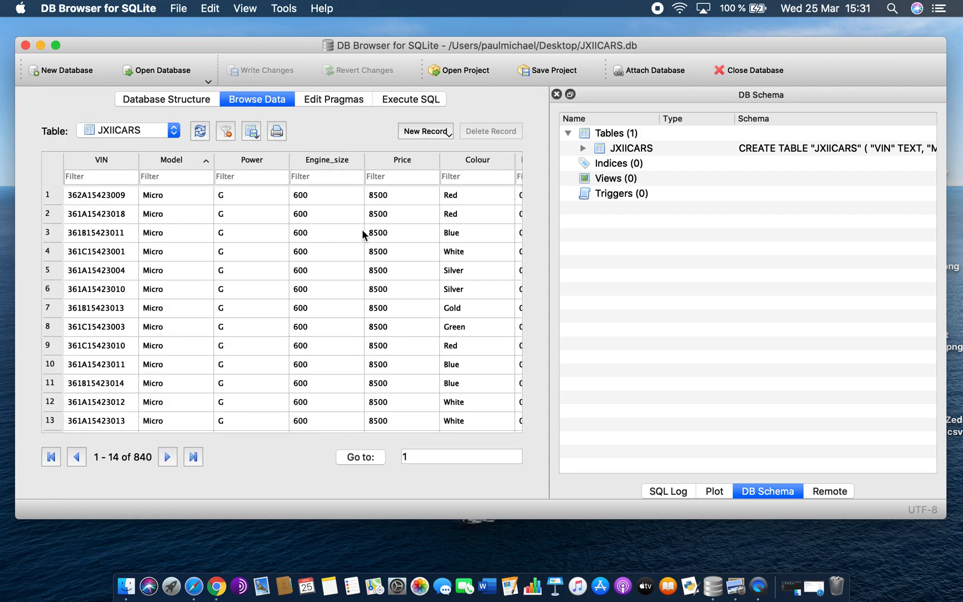
scroll(261, 171, "right", 10)
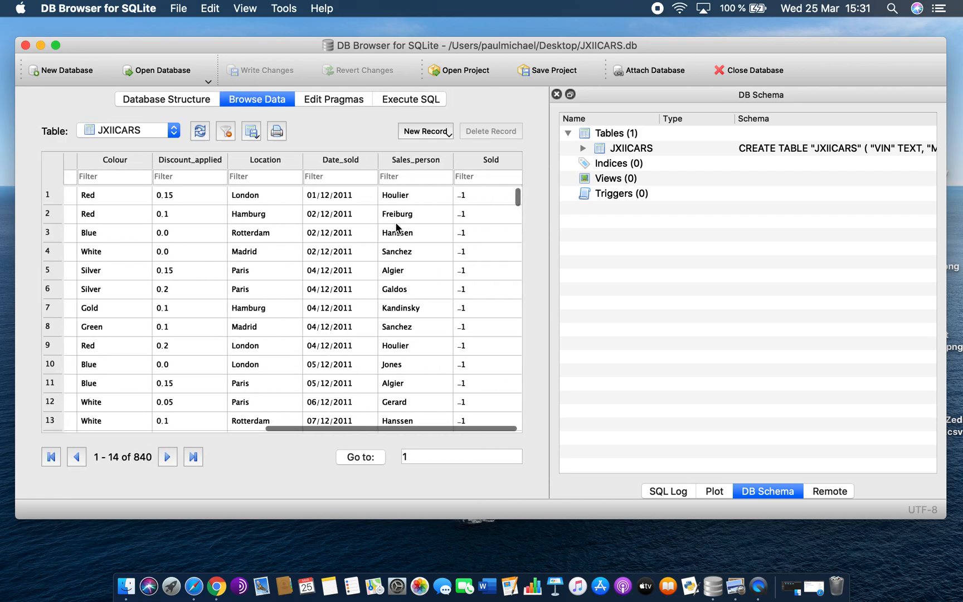
scroll(311, 225, "left", 3)
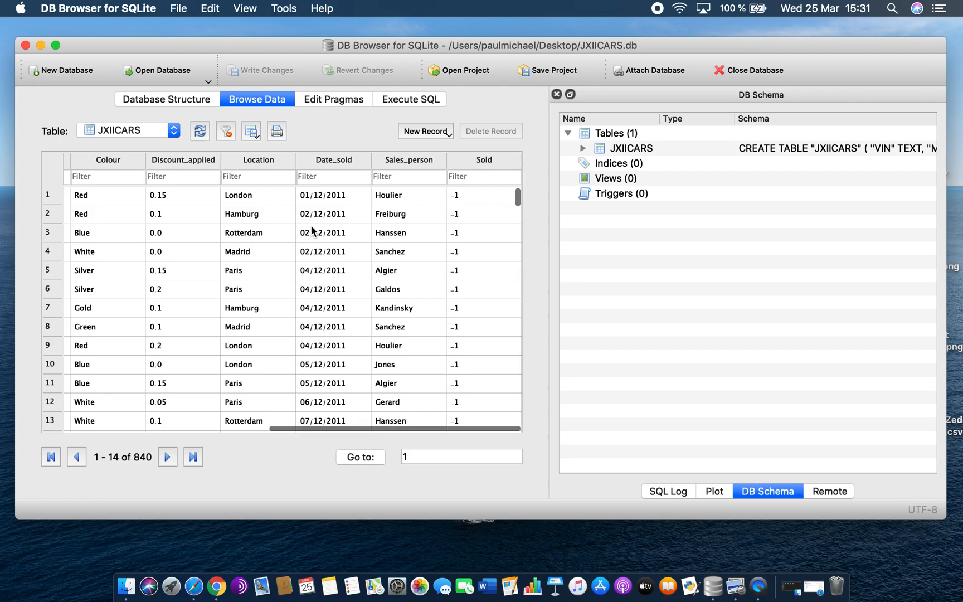
scroll(310, 228, "left", 4)
scroll(311, 231, "right", 10)
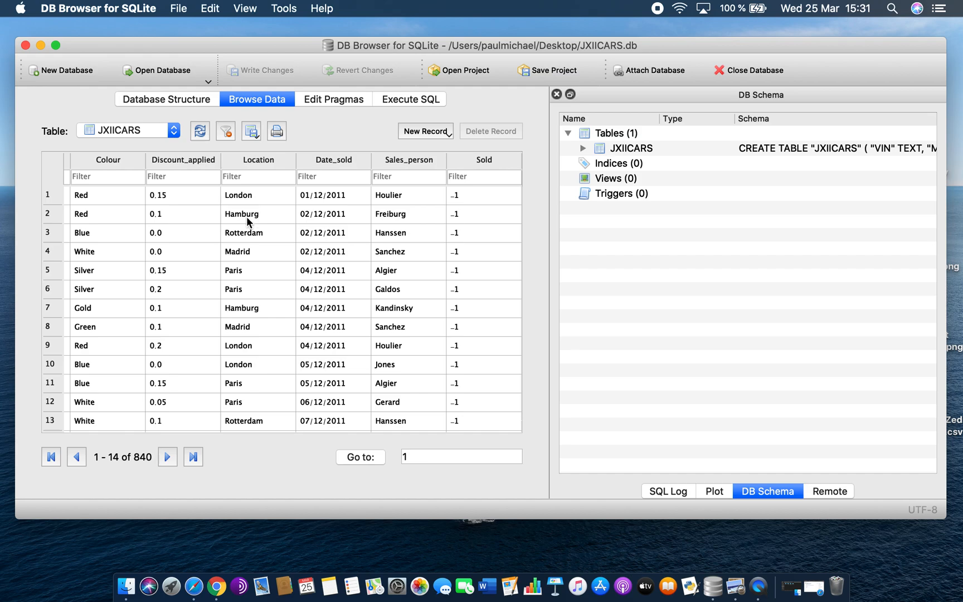
scroll(247, 219, "left", 3)
scroll(246, 216, "left", 2)
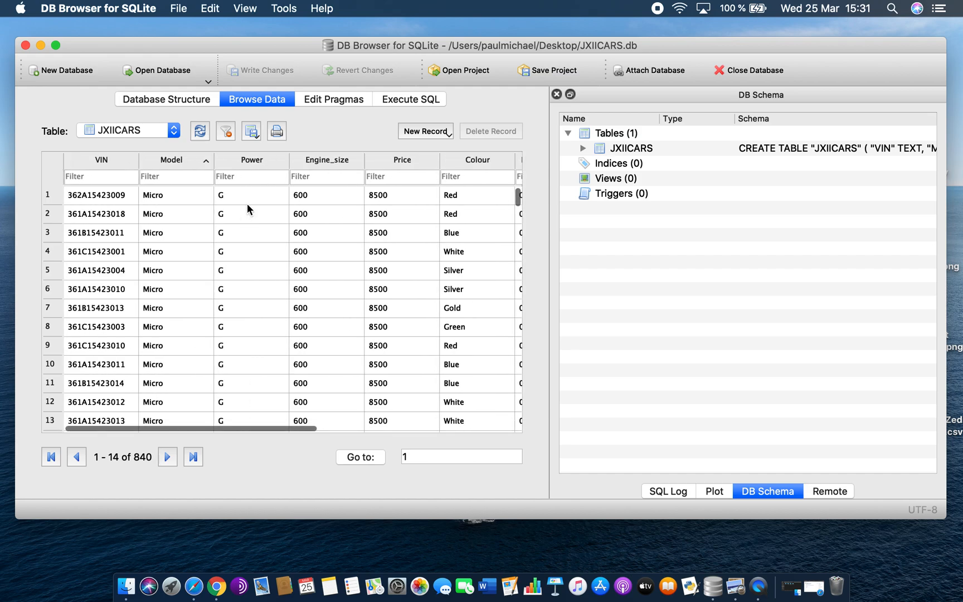
left_click(419, 98)
left_click(227, 269)
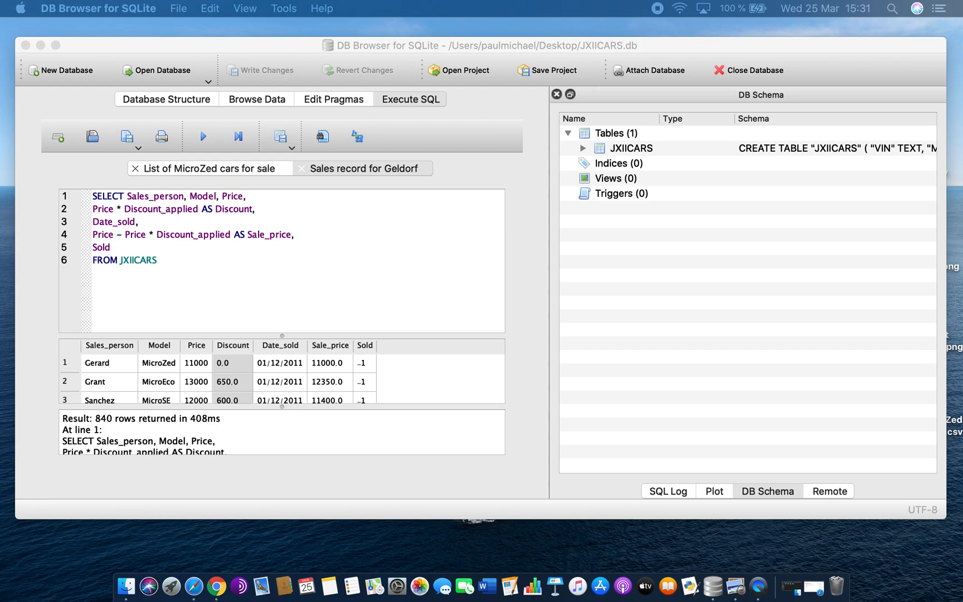
- Switch to the exercise PDF in Chrome, examine which records the report must show, and move the PDF window back out of view
left_click_drag(962, 134, 719, 36)
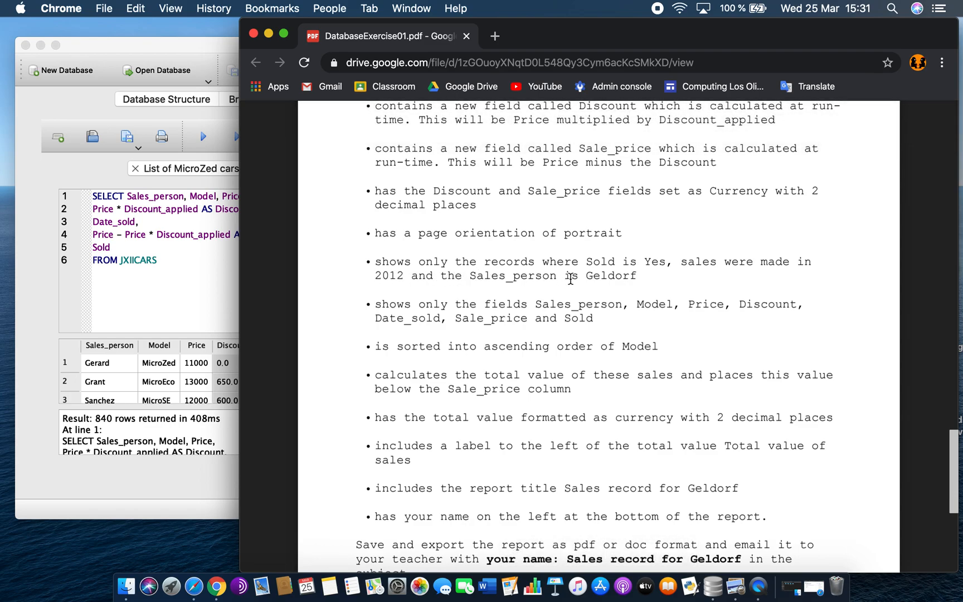
left_click_drag(384, 262, 628, 278)
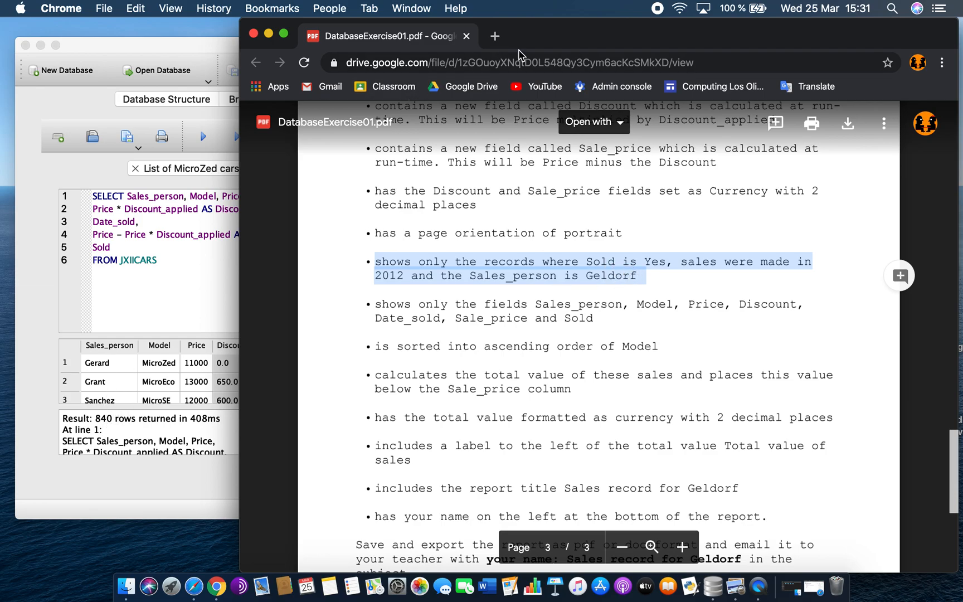
left_click_drag(557, 39, 962, 11)
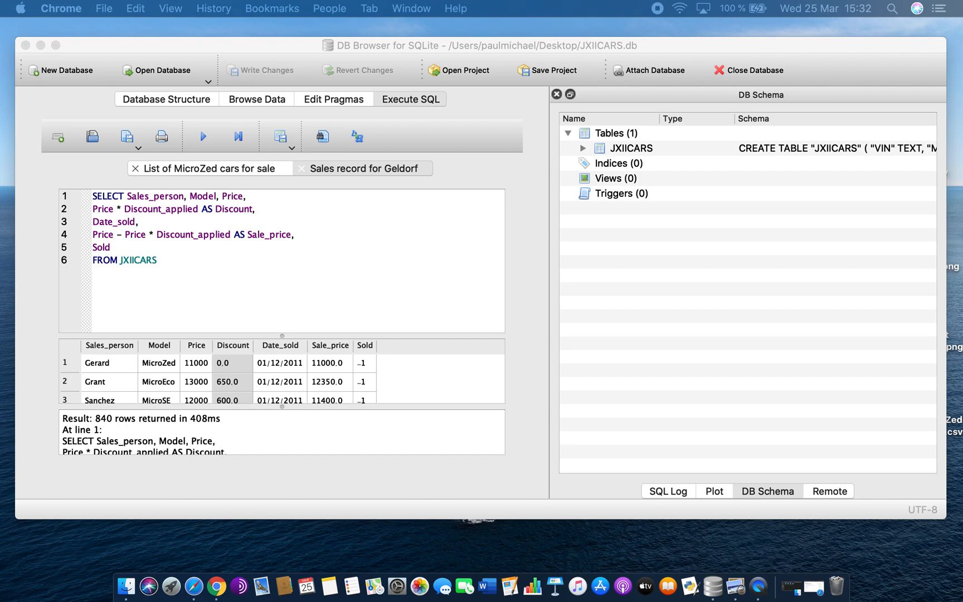
- Return to the SQL query and start a WHERE clause on a new line below FROM JXIICARS
left_click(253, 286)
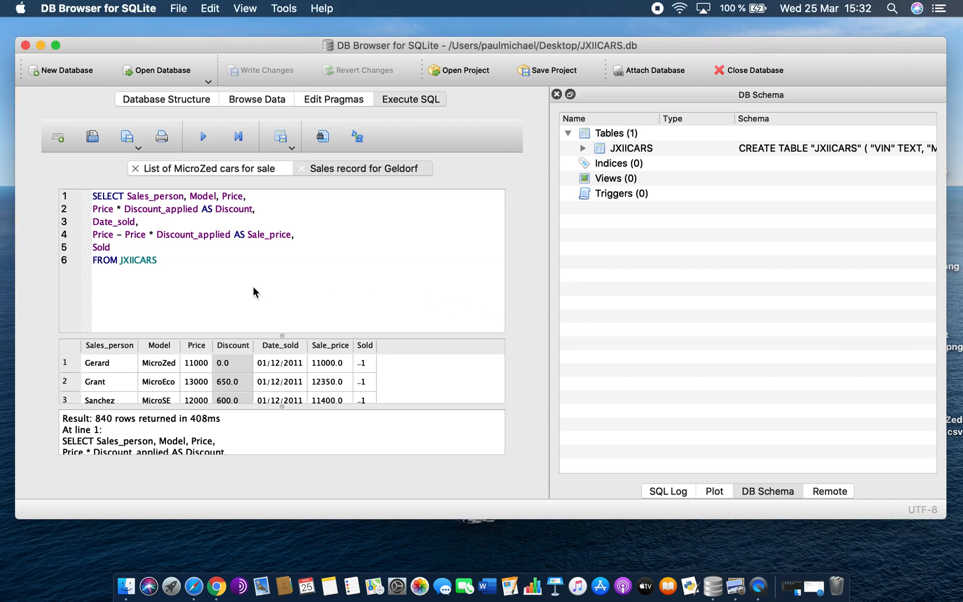
key("Return")
type("WHERE")
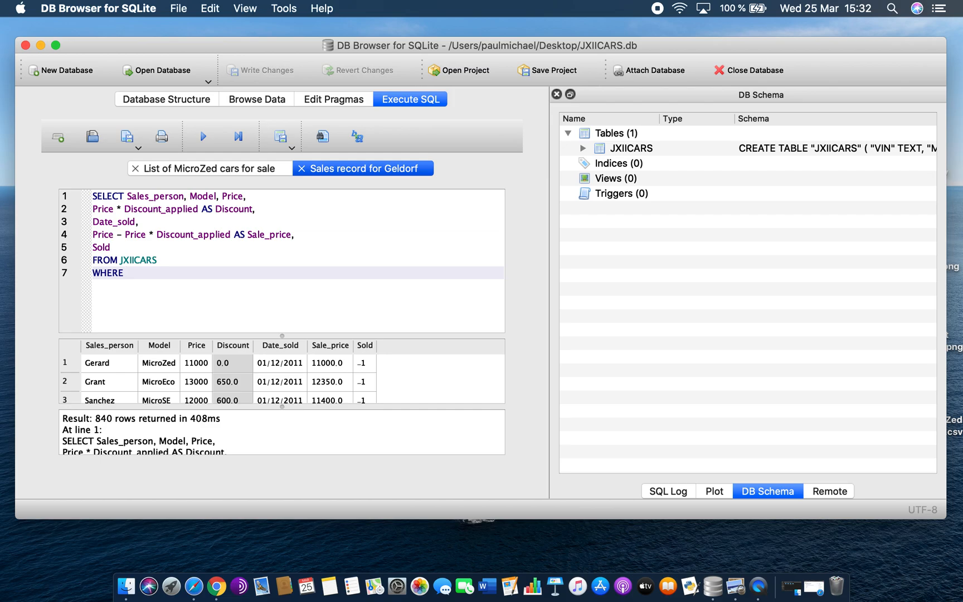
- Bring the exercise PDF window back into view, read the record-selection requirement for the report, and move the window away again
left_click_drag(962, 99, 740, 63)
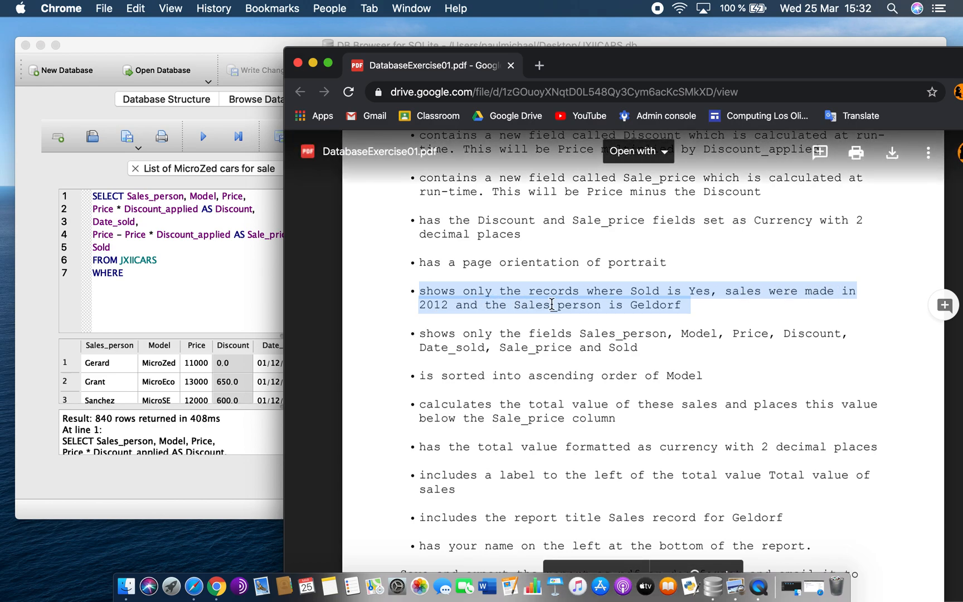
left_click(716, 305)
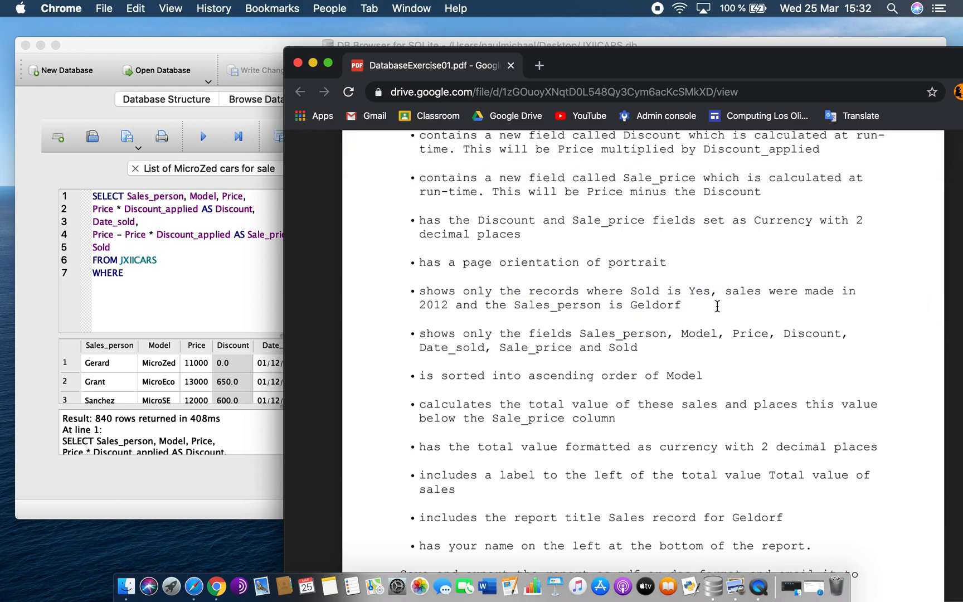
left_click_drag(421, 293, 736, 292)
left_click(719, 306)
left_click(719, 291)
left_click(667, 303)
left_click(551, 309)
left_click(573, 63)
left_click_drag(573, 63, 962, 60)
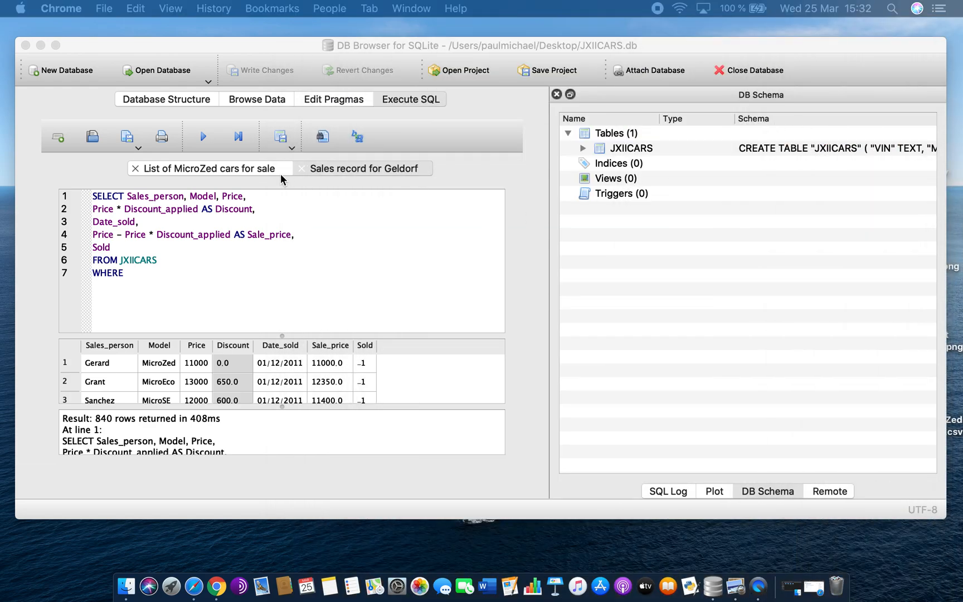
- Add the condition Sold = -1 to the WHERE clause and expand the JXIICARS fields in the schema
left_click(165, 264)
left_click(151, 286)
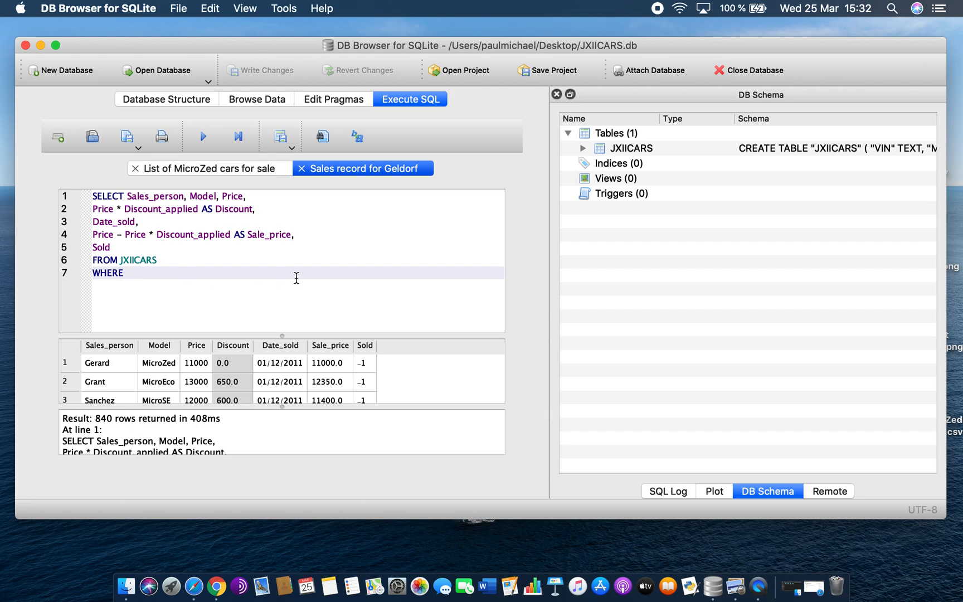
type("Sold =")
left_click(583, 148)
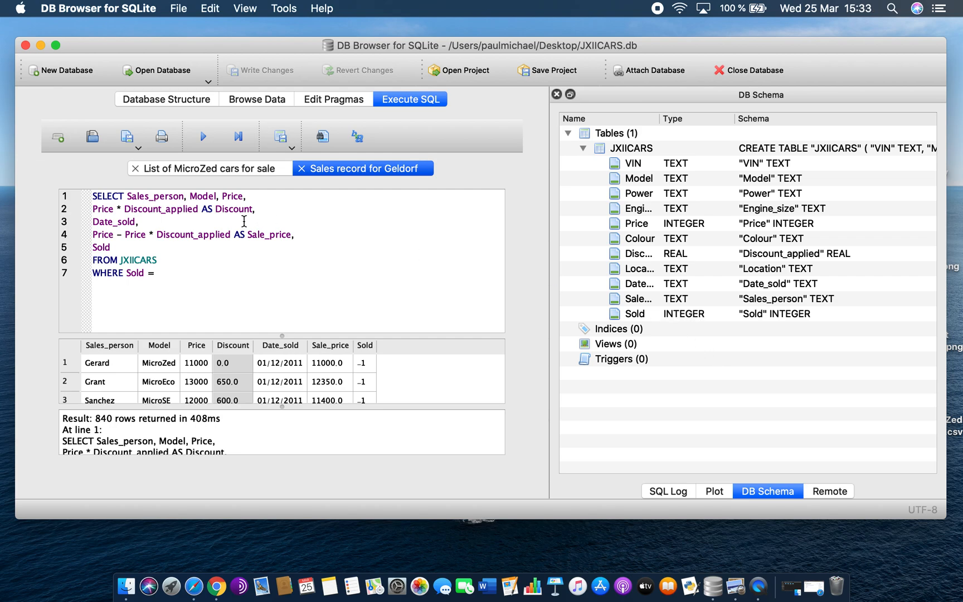
left_click(175, 269)
type("-1")
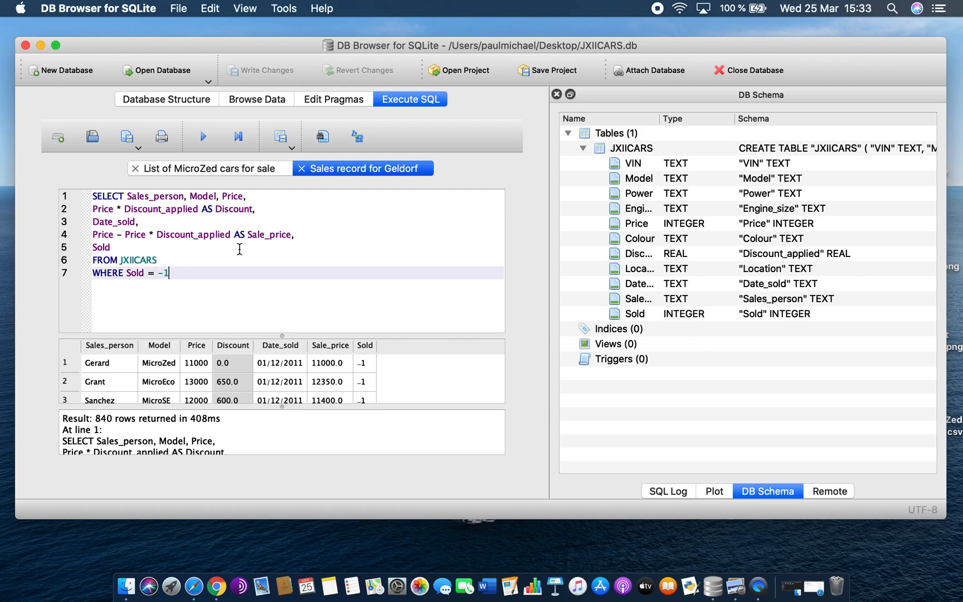
- Extend the WHERE clause with AND Date_sold, accepting the suggested field name
type(" AND")
type("Date")
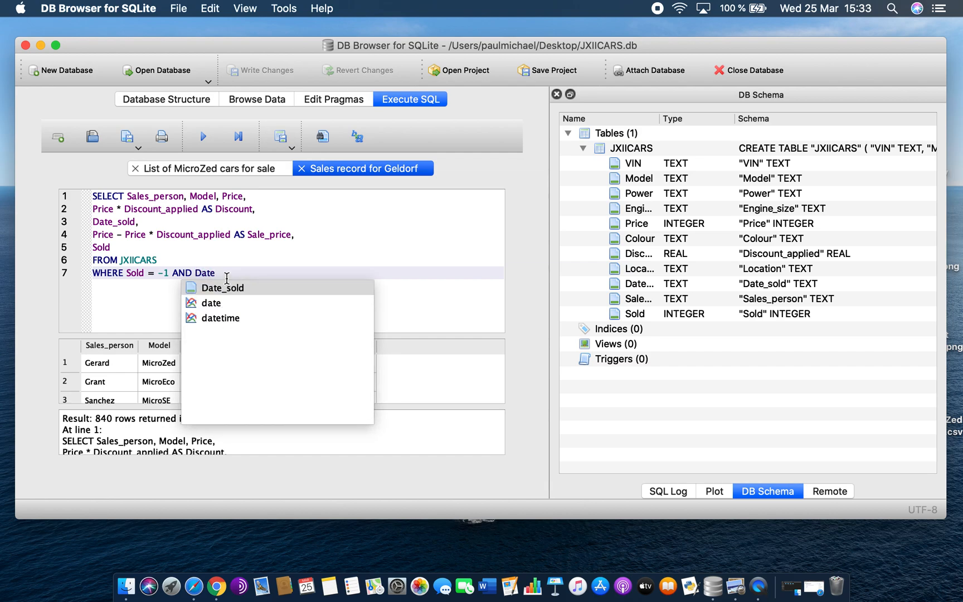
left_click(245, 287)
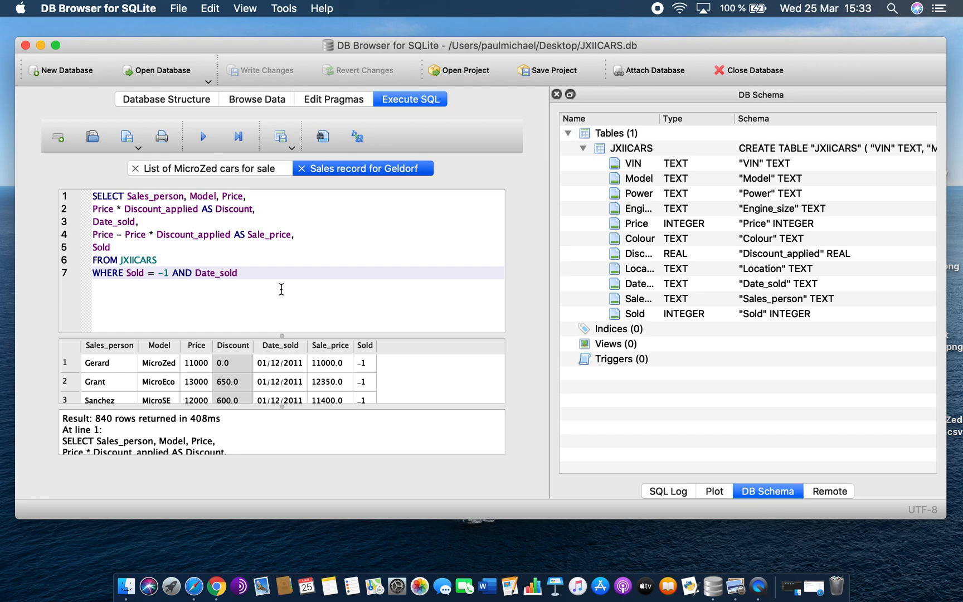
- Try a BETWEEN condition on Date_sold, checking how dates are stored in the results
type("BETWEEN")
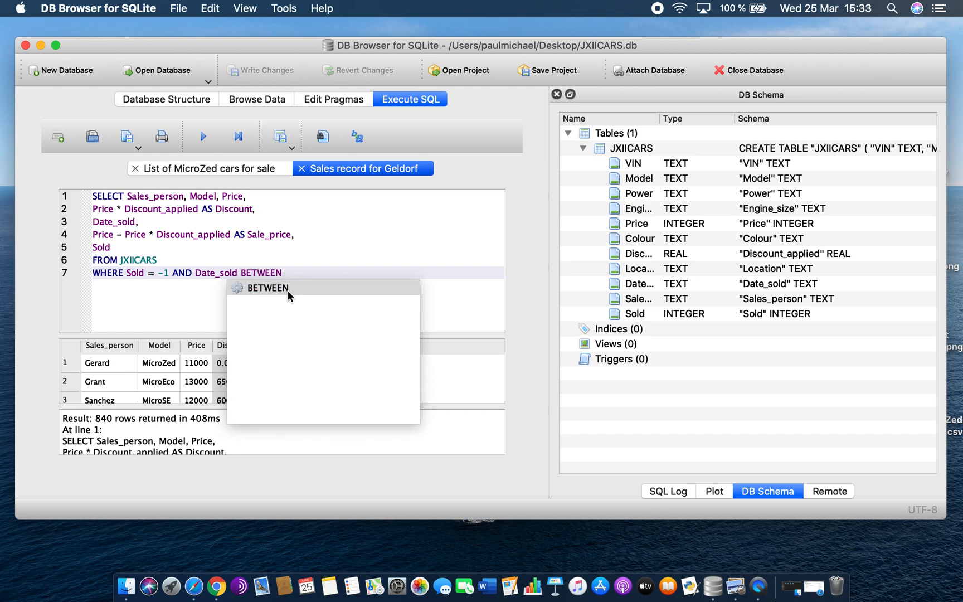
left_click(287, 290)
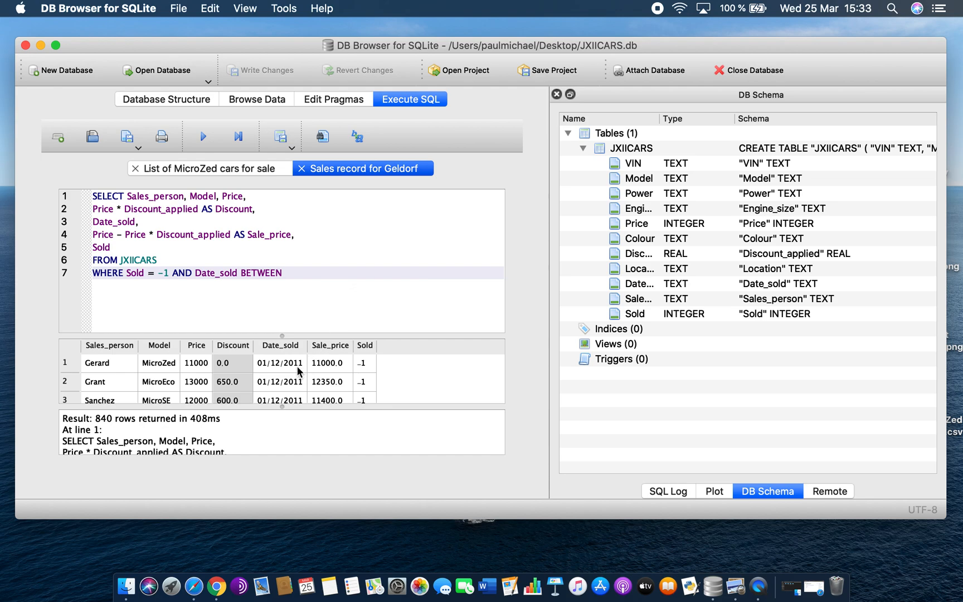
scroll(300, 370, "down", 20)
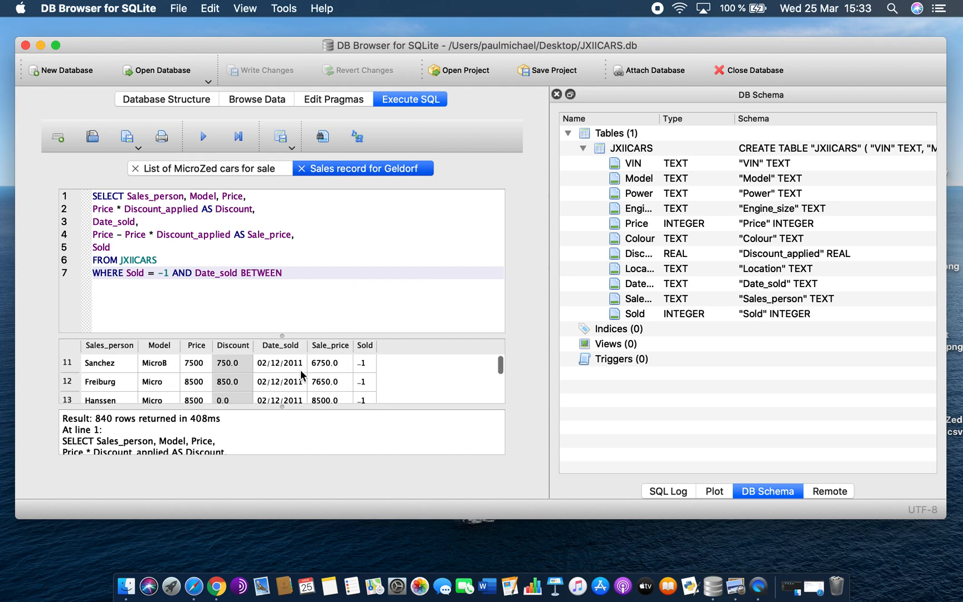
scroll(300, 369, "down", 20)
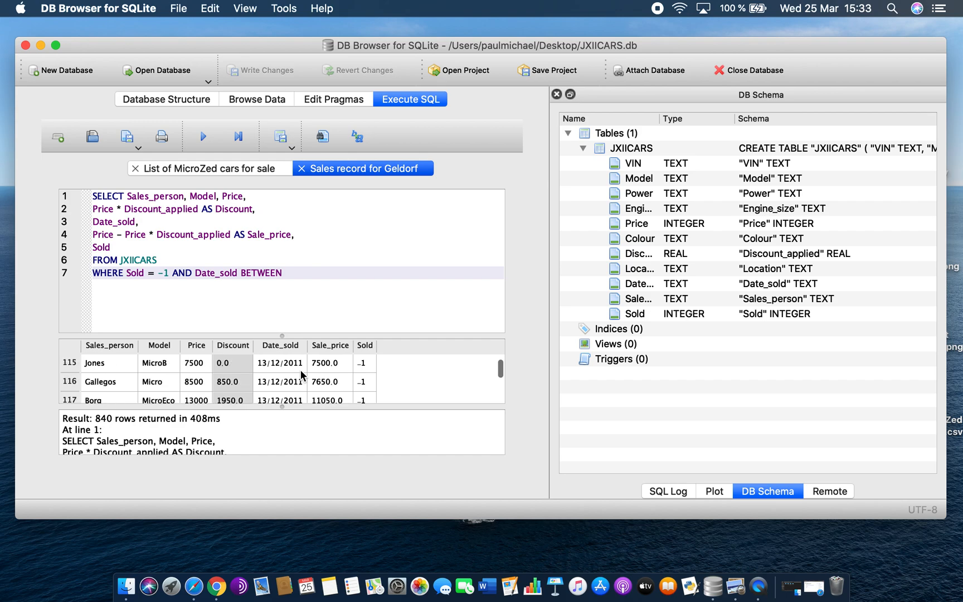
scroll(301, 370, "down", 20)
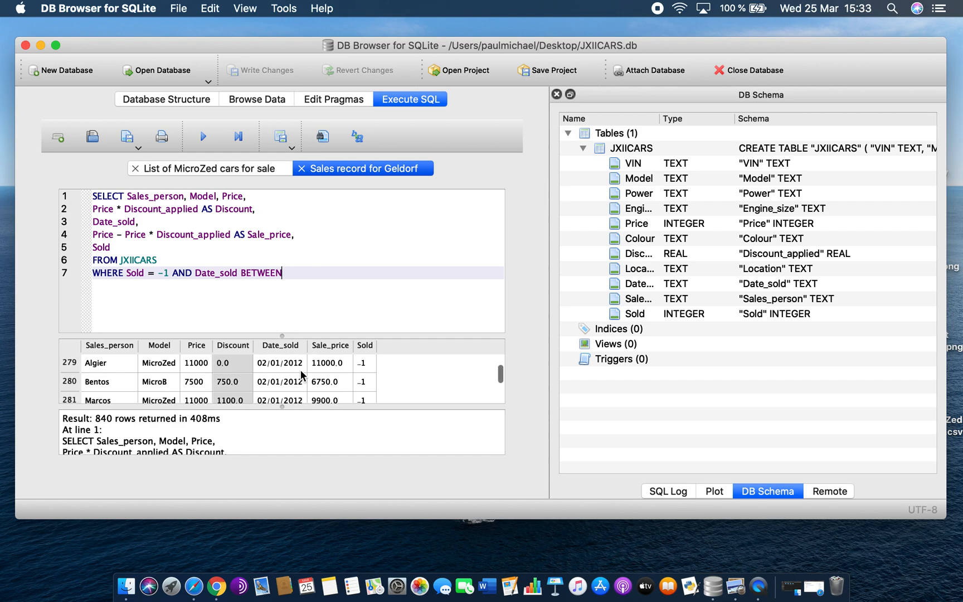
scroll(301, 369, "up", 7)
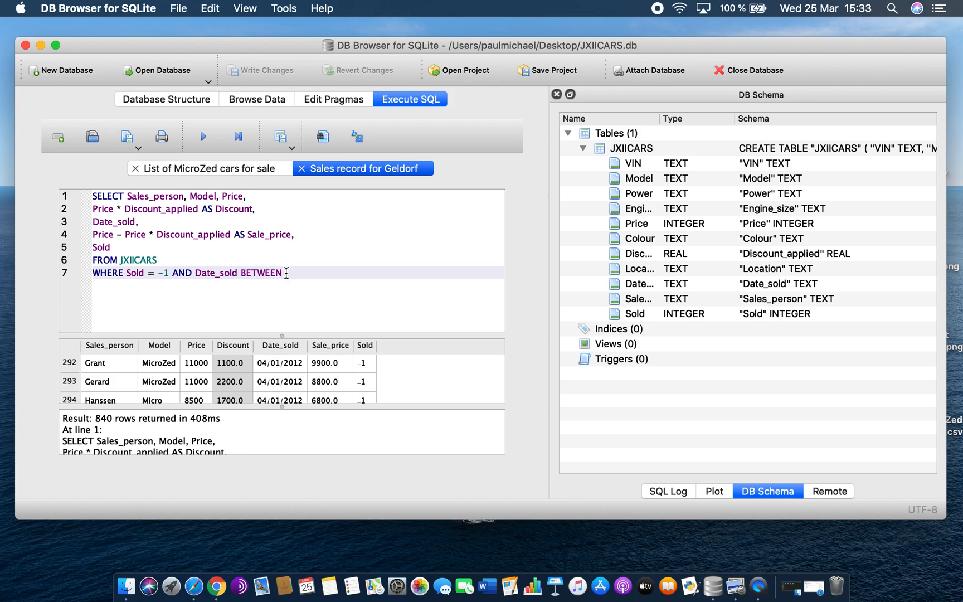
left_click_drag(289, 274, 240, 273)
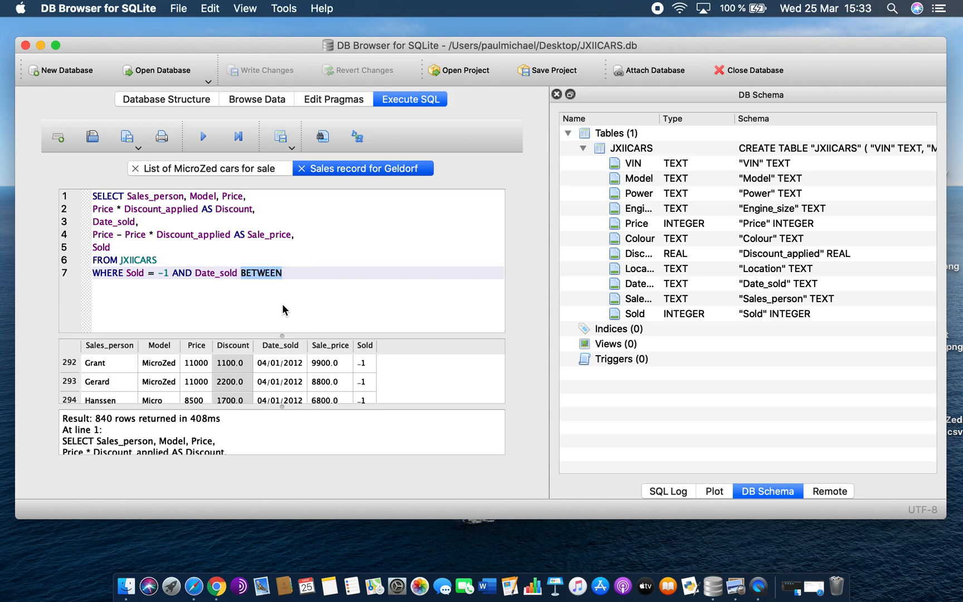
key("BackSpace")
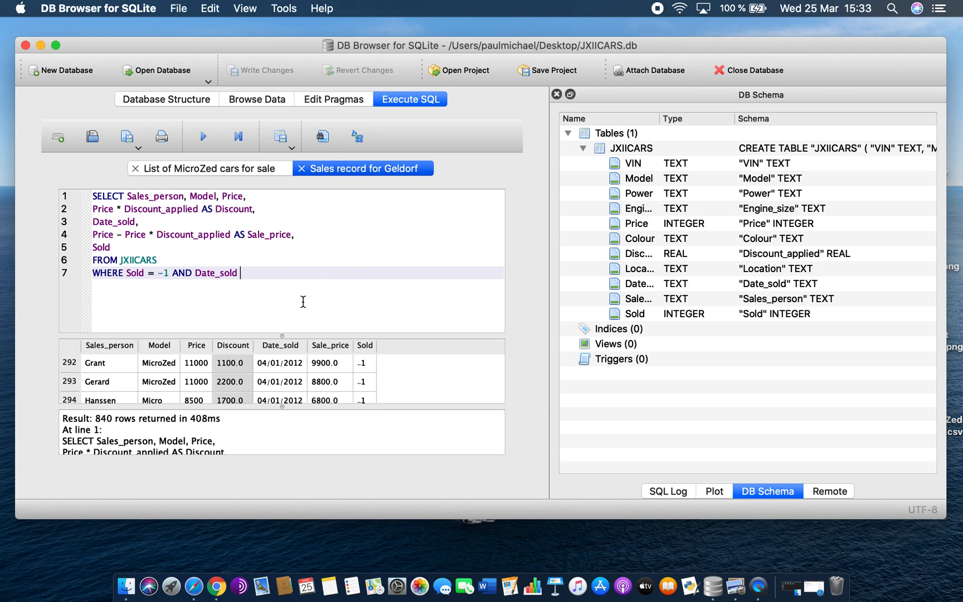
- Look over the Date_sold values in the results and add the LIKE operator after Date_sold in the WHERE clause
scroll(315, 383, "up", 20)
scroll(315, 384, "up", 20)
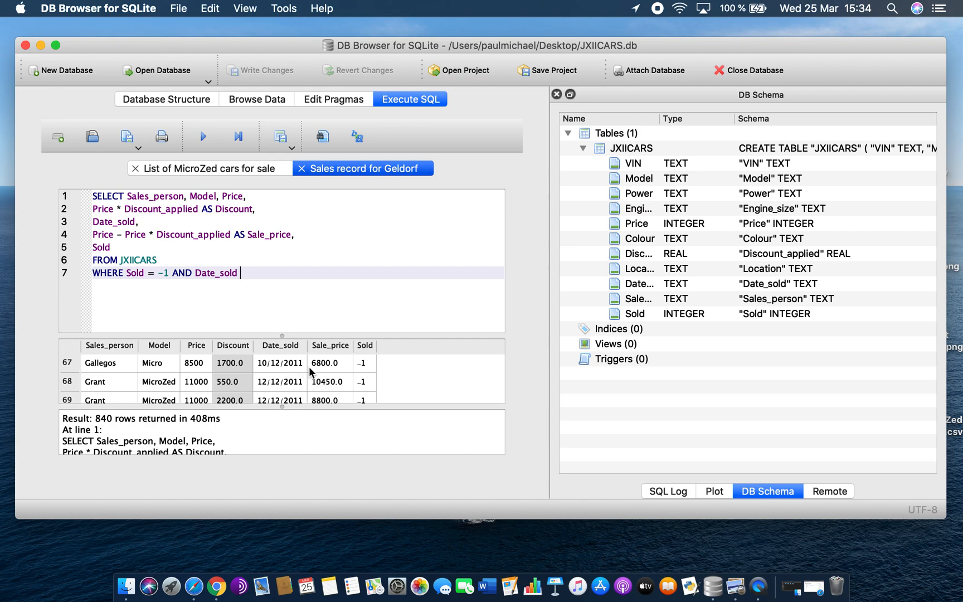
scroll(302, 369, "down", 5)
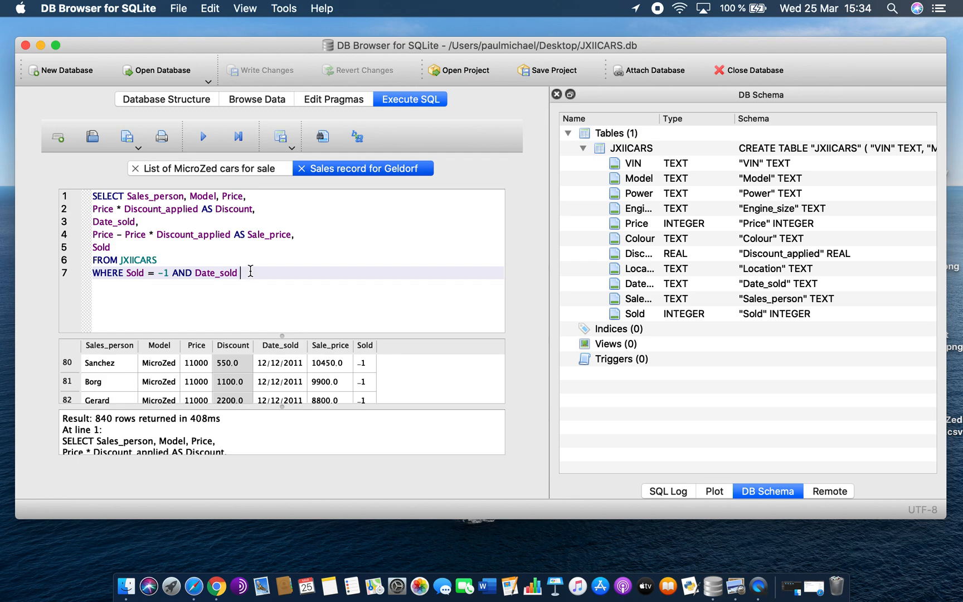
type("=")
key("BackSpace")
type("LIKE")
- Complete the Date_sold condition with the pattern "%2012%" and execute the query
left_click(273, 274)
double_click(270, 274)
double_click(271, 273)
double_click(269, 274)
left_click(281, 275)
left_click(266, 274)
type("20")
type("12")
type("%")
type("'")
left_click(204, 137)
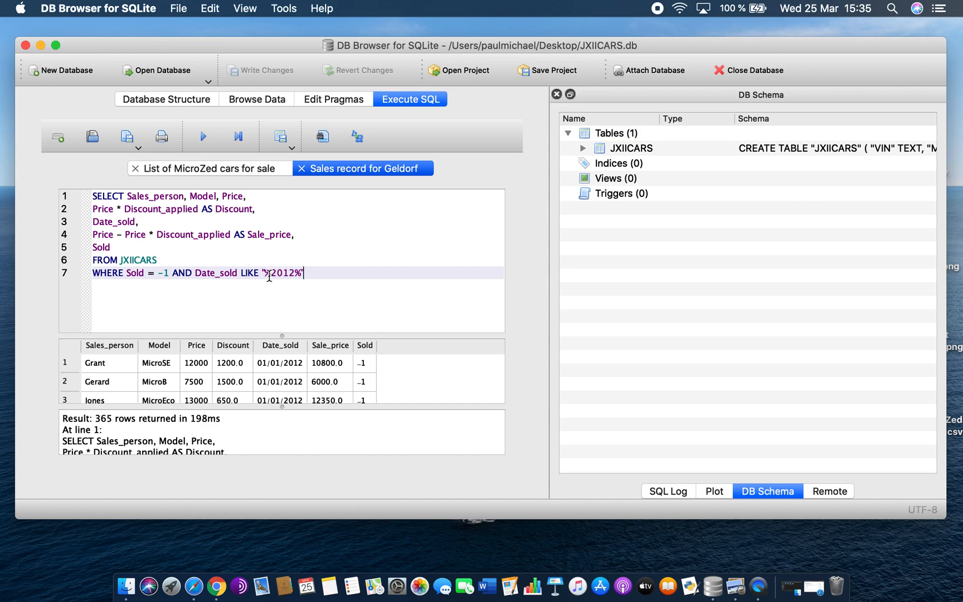
- Try asterisks as wildcards by changing the LIKE pattern to "*2012*" and executing the query
key("BackSpace")
type("*")
left_click(301, 277)
key("BackSpace")
type("*")
left_click(204, 136)
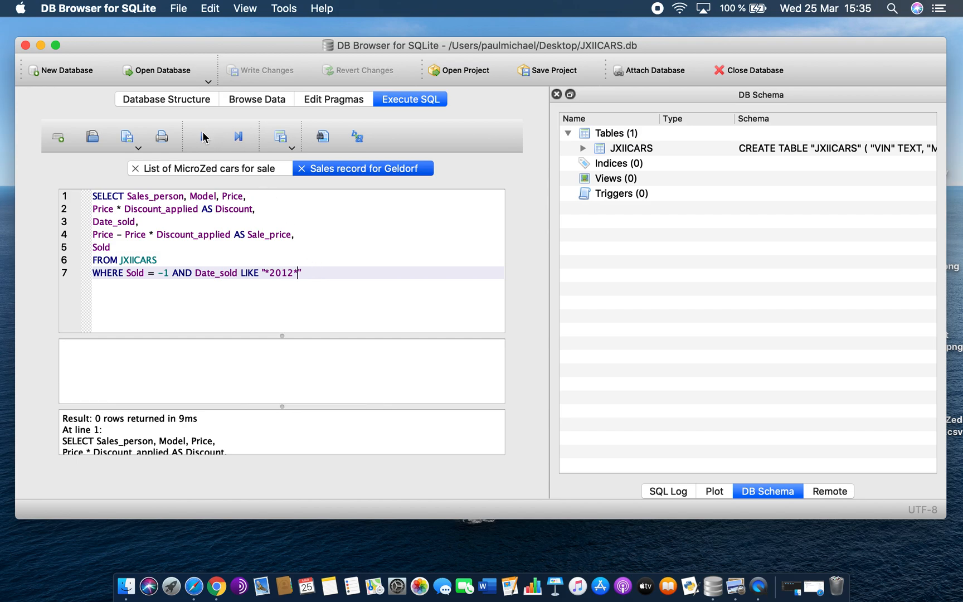
- Restore the percent-sign wildcards so the LIKE pattern reads "%2012%", and execute the query again
scroll(318, 418, "down", 5)
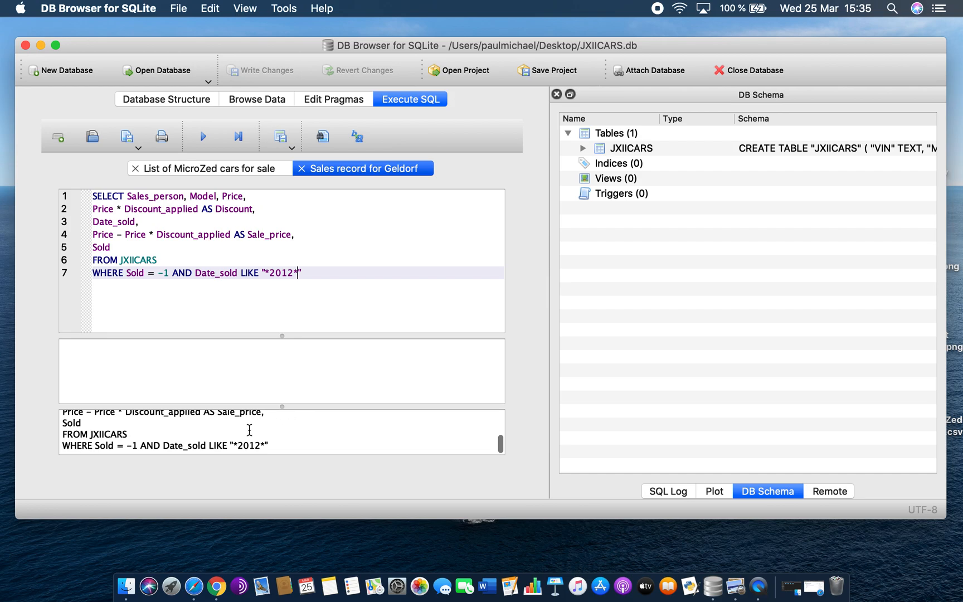
left_click(266, 272)
left_click_drag(266, 273, 269, 274)
left_click(292, 274)
key("BackSpace")
type("%")
left_click(301, 273)
key("BackSpace")
type("%")
left_click(204, 136)
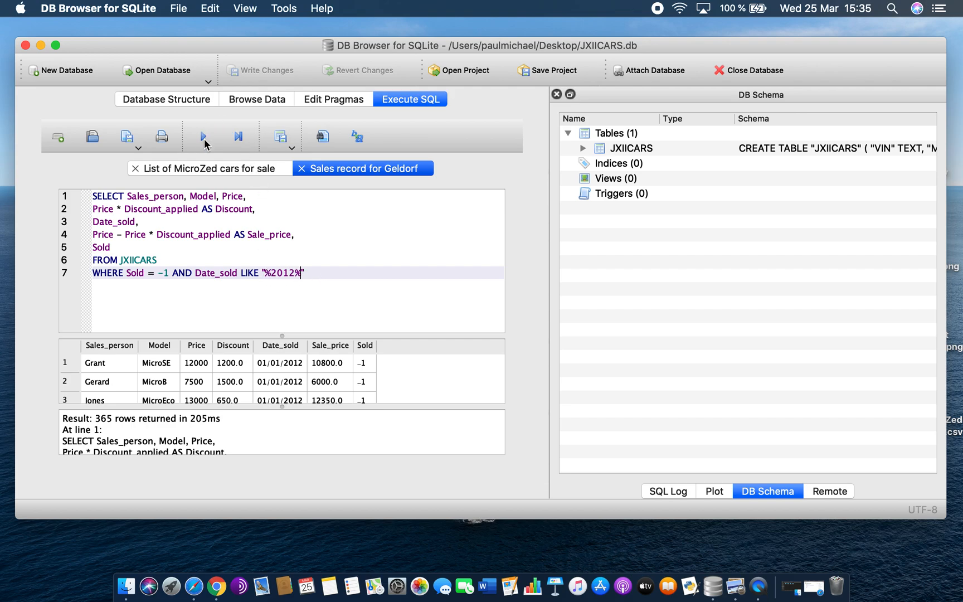
- Look through the returned rows to check the year in the Date_sold column
scroll(384, 384, "down", 20)
scroll(384, 385, "down", 20)
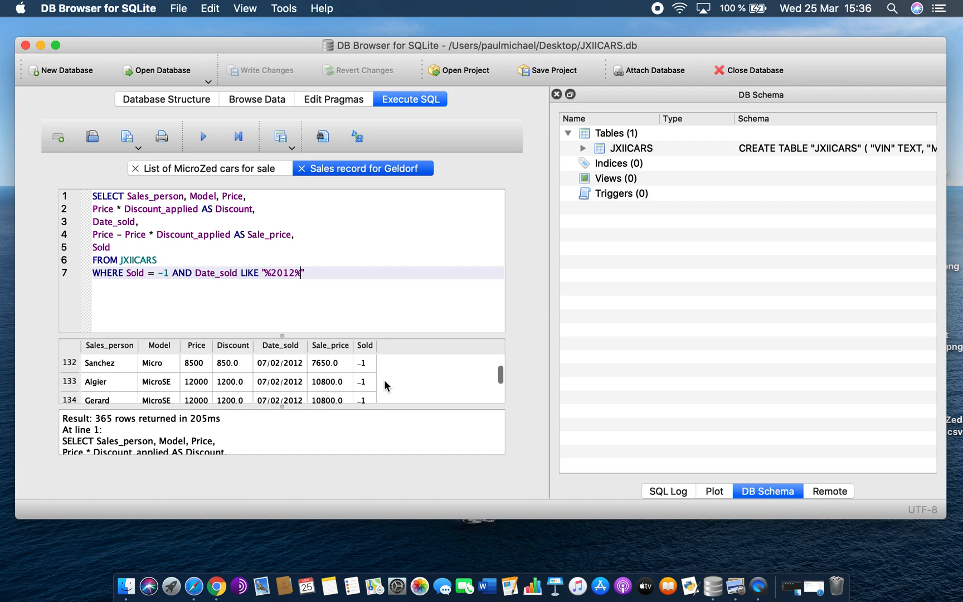
scroll(280, 381, "down", 20)
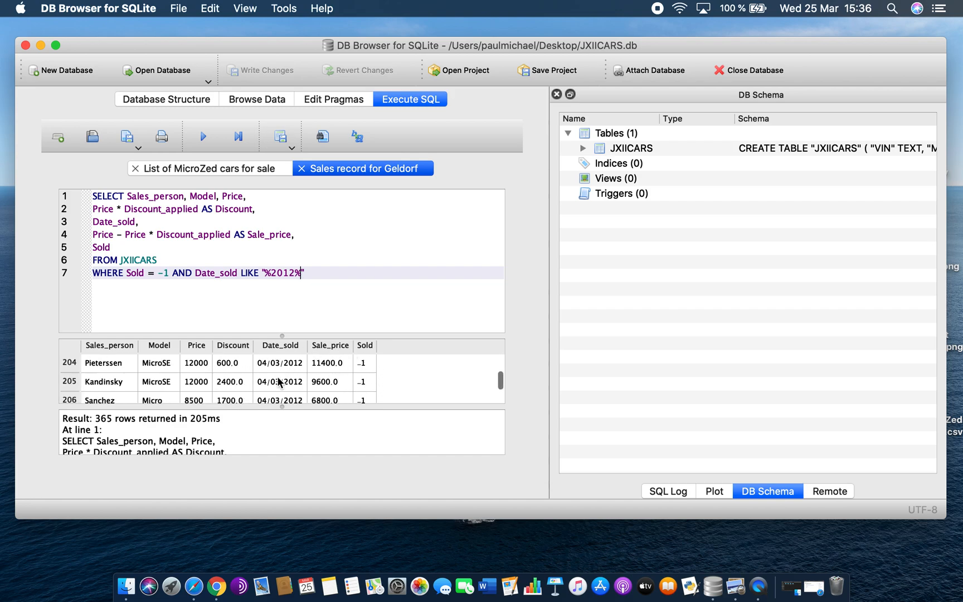
scroll(279, 381, "up", 20)
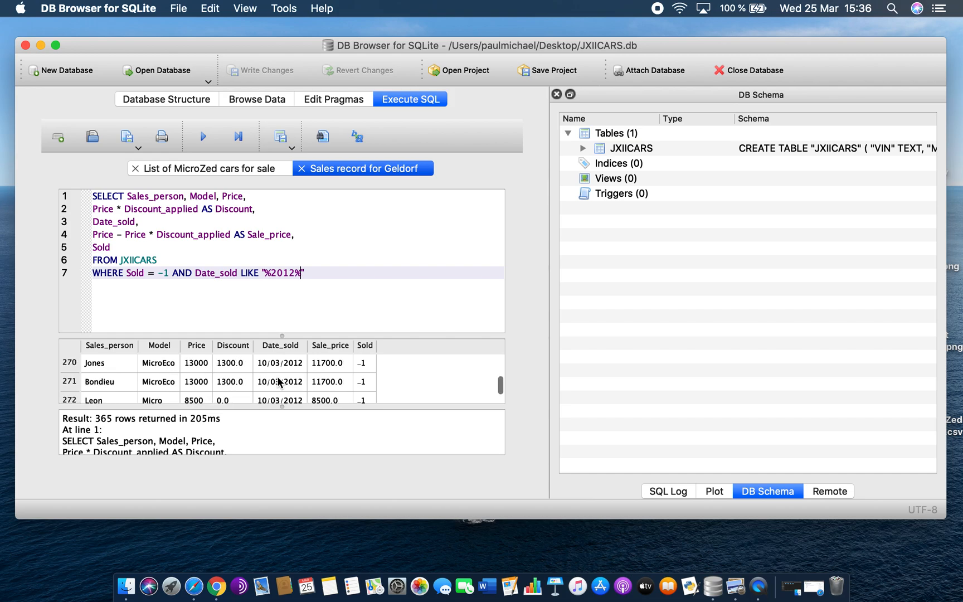
scroll(279, 381, "up", 20)
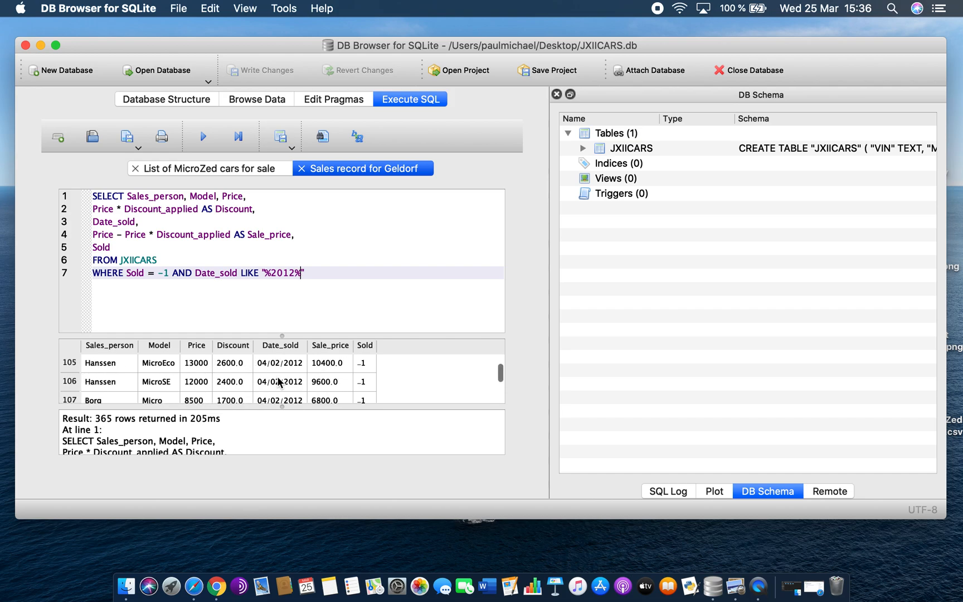
scroll(295, 398, "up", 6)
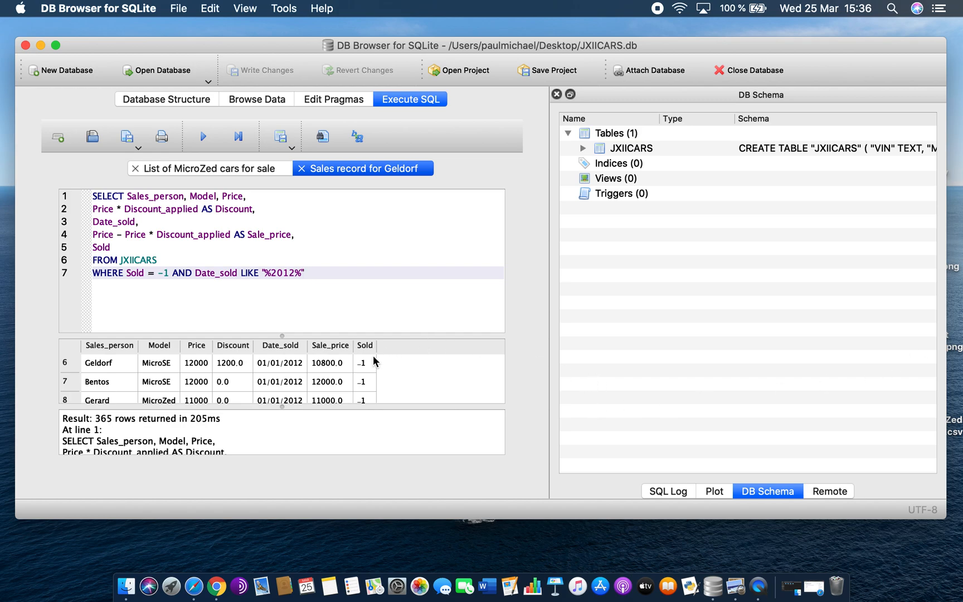
- Add an AND Sales_person = condition with the salesperson's name from the exercise to the WHERE clause, and execute the query
left_click(328, 270)
type("AND Sale")
double_click(368, 288)
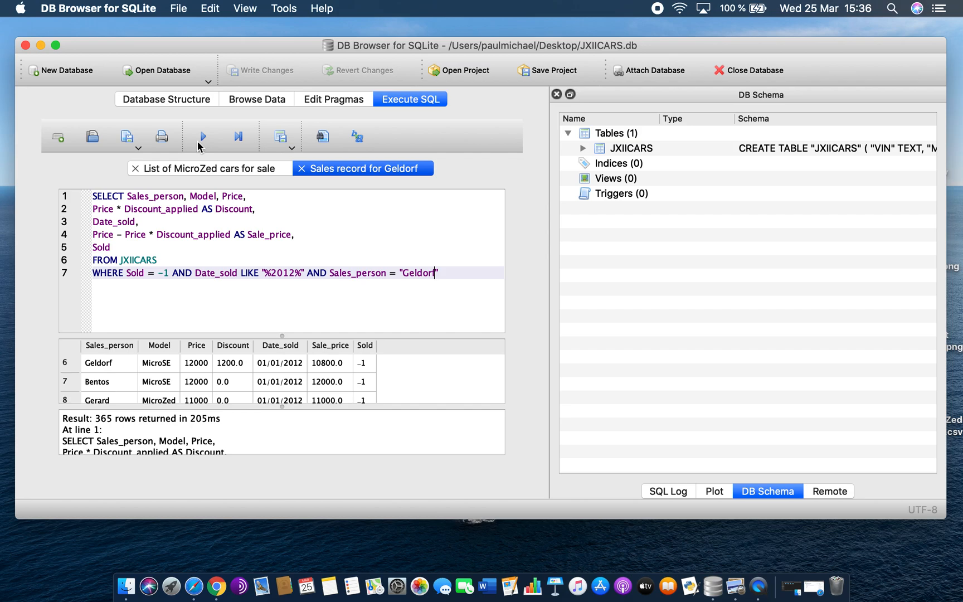
left_click(204, 138)
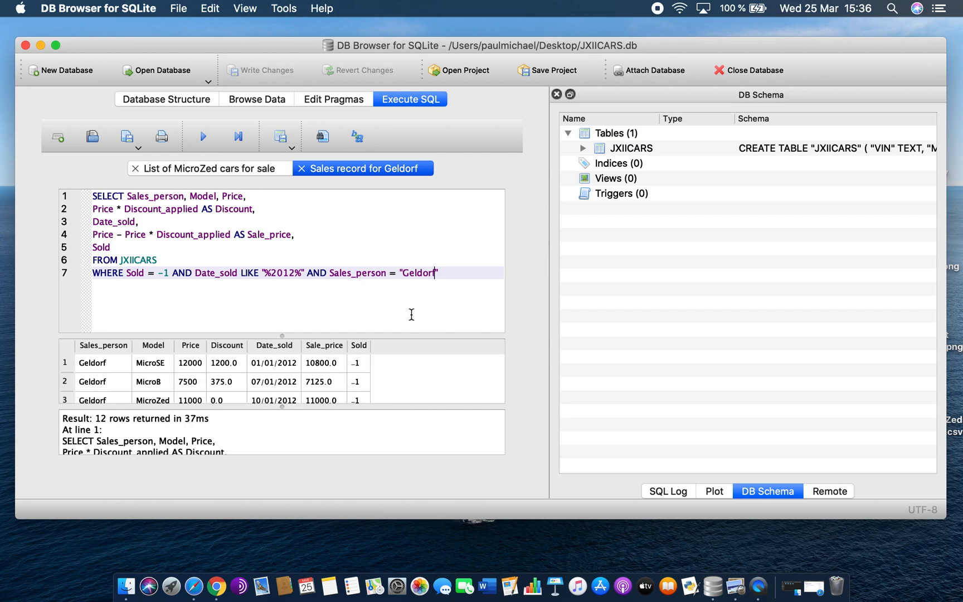
- Adjust the split between the query editor and results, and look through the rows returned for the salesperson
left_click_drag(281, 334, 283, 318)
left_click_drag(281, 338, 283, 323)
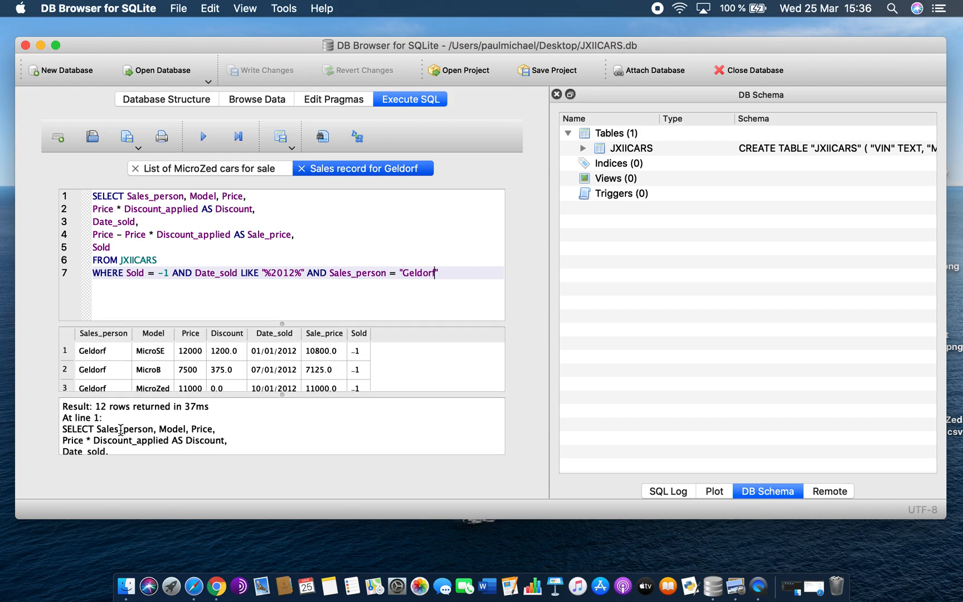
scroll(346, 368, "down", 5)
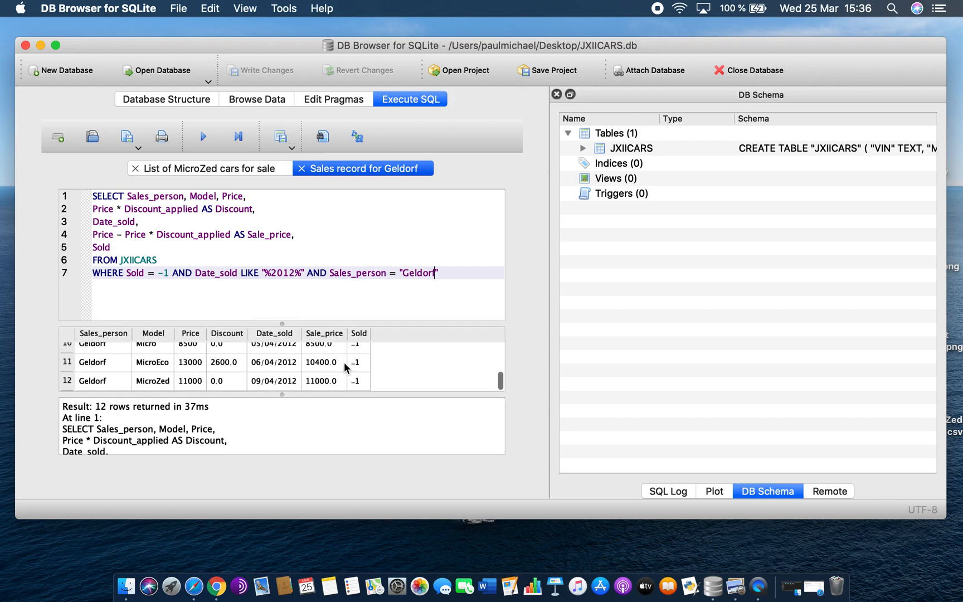
scroll(346, 368, "up", 5)
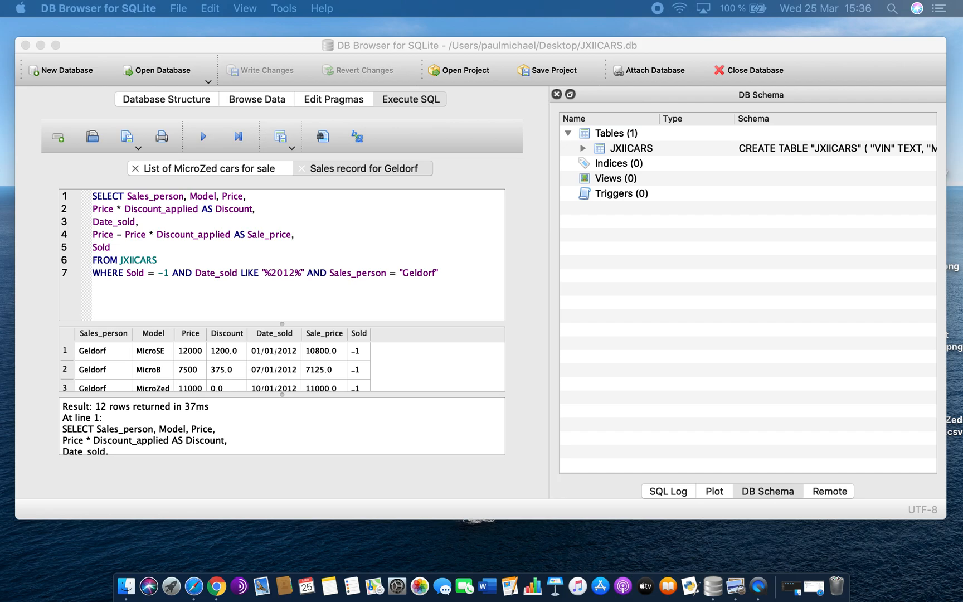
- Check the exercise's sorting requirement, append ORDER BY Model ASC to the query, and execute it
left_click_drag(962, 164, 679, 66)
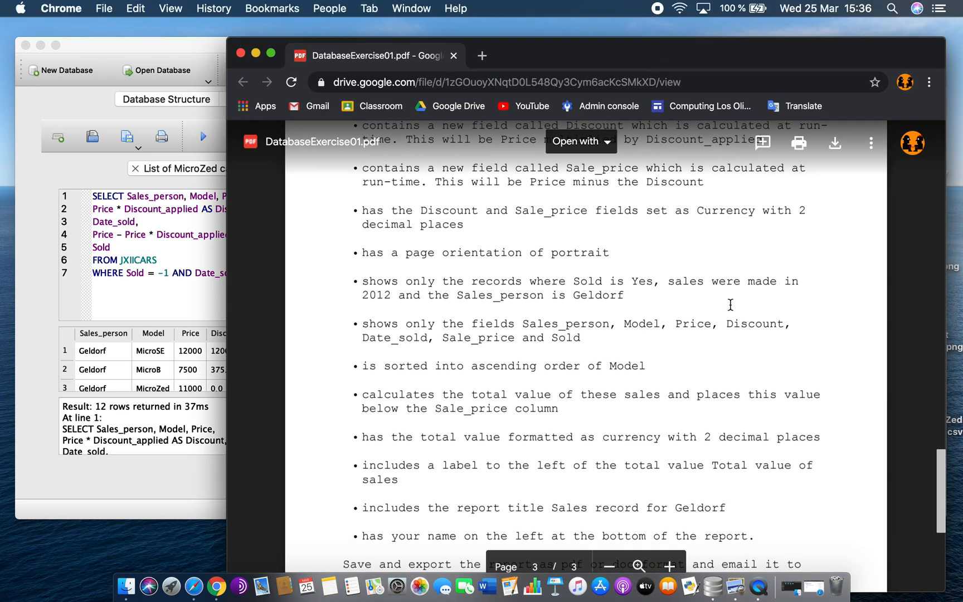
left_click_drag(367, 372, 646, 370)
left_click_drag(585, 57, 962, 69)
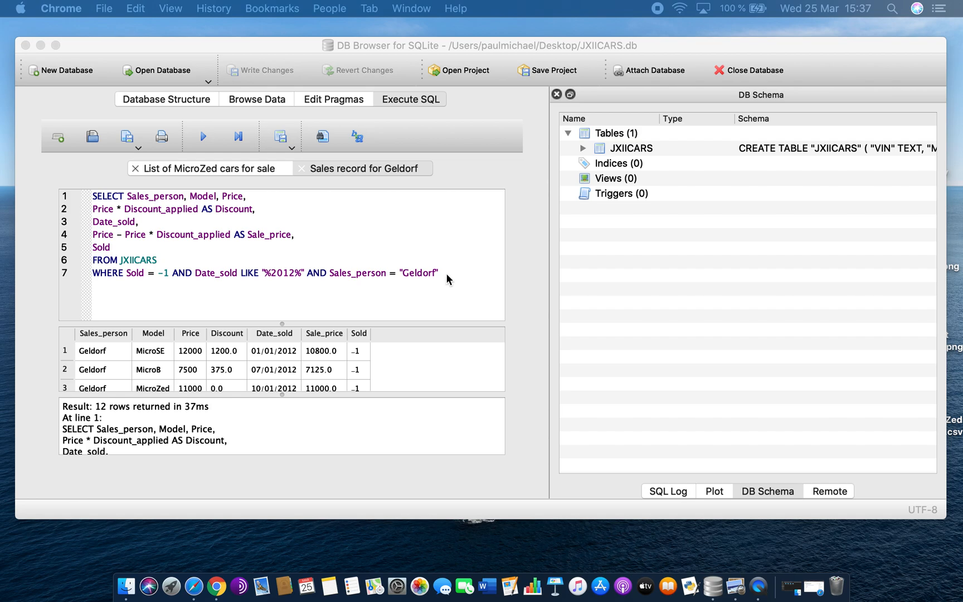
left_click(479, 277)
key("Return")
type("ORDER BY")
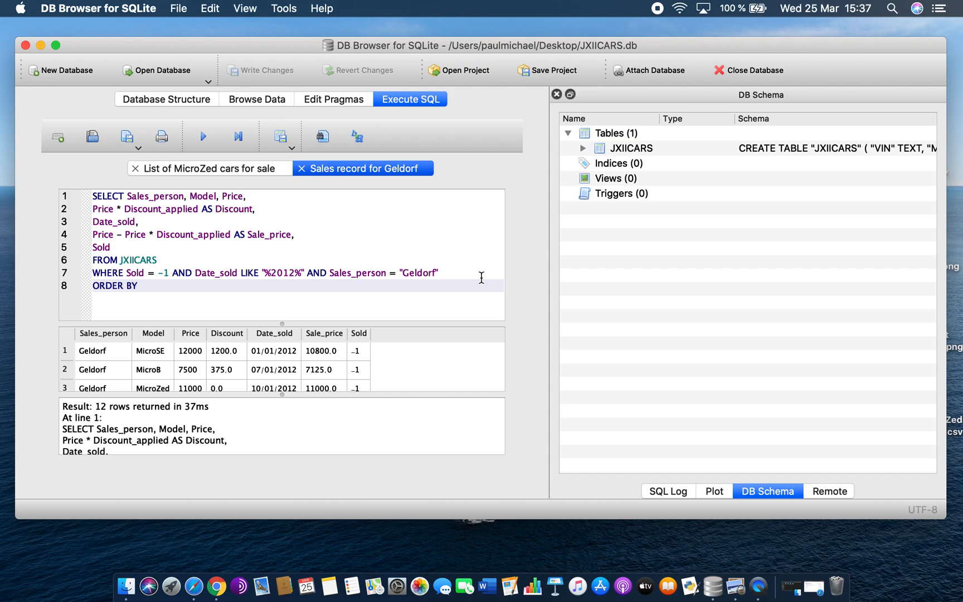
type(" Model ASC")
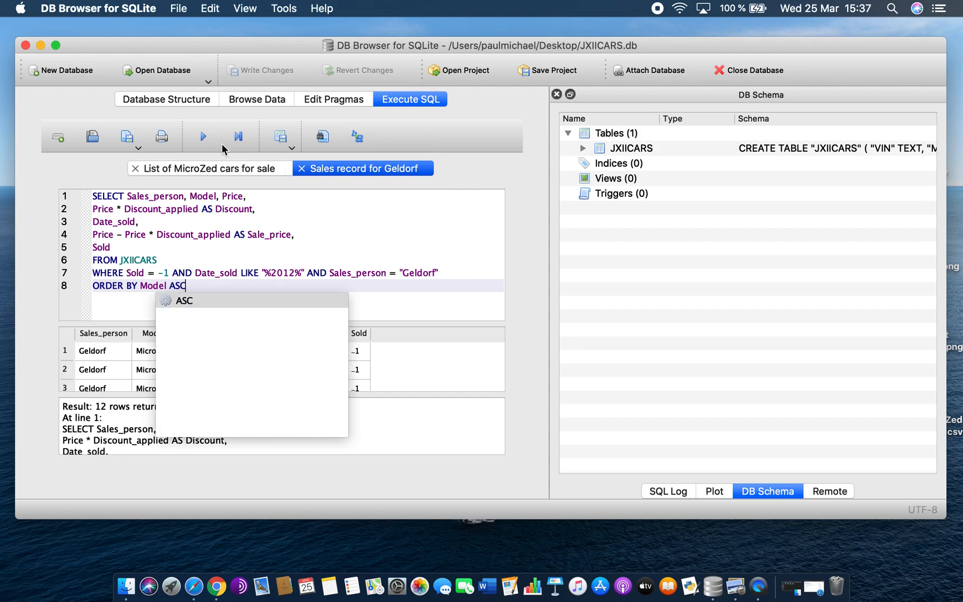
left_click(206, 137)
- Enlarge the window and the results area, and look through the returned rows to check the order of the Model column
scroll(167, 371, "down", 2)
scroll(167, 371, "up", 2)
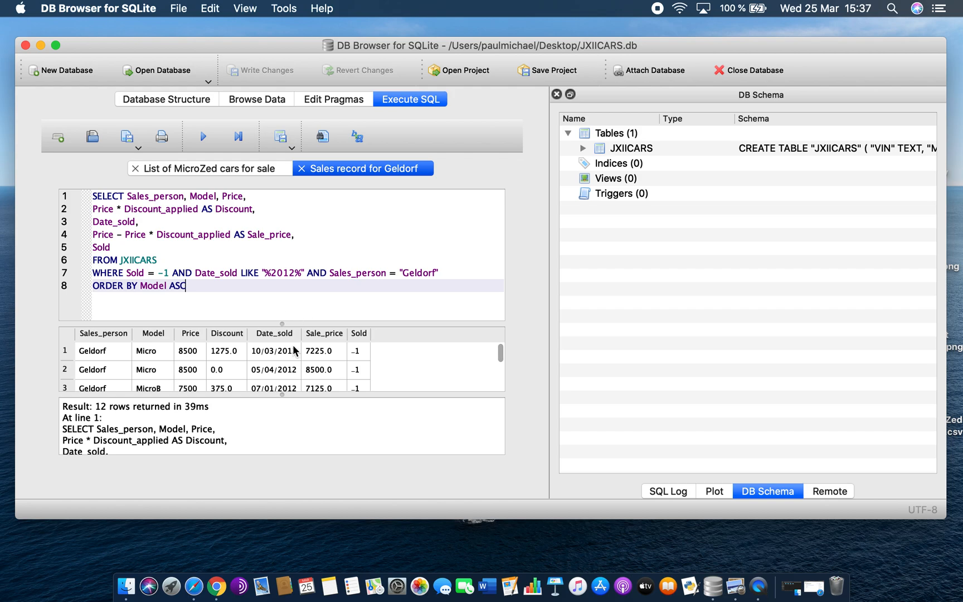
left_click_drag(320, 522, 325, 564)
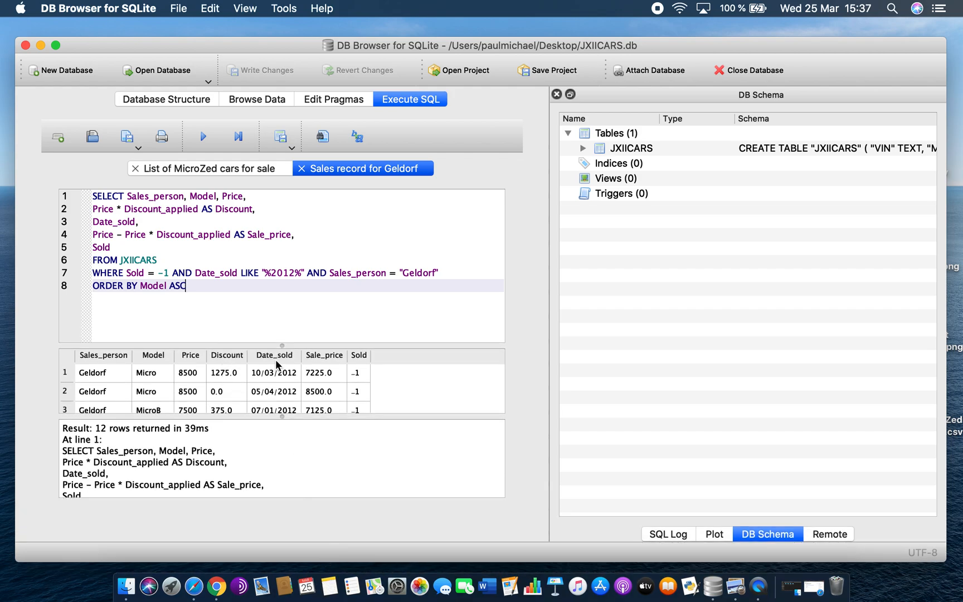
left_click_drag(282, 416, 283, 449)
scroll(160, 415, "down", 1)
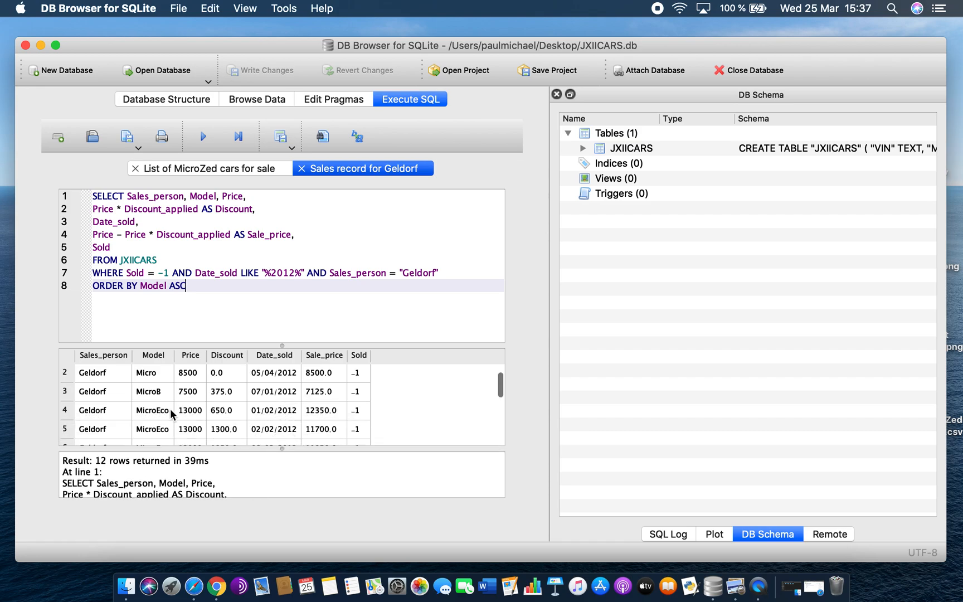
scroll(174, 414, "down", 6)
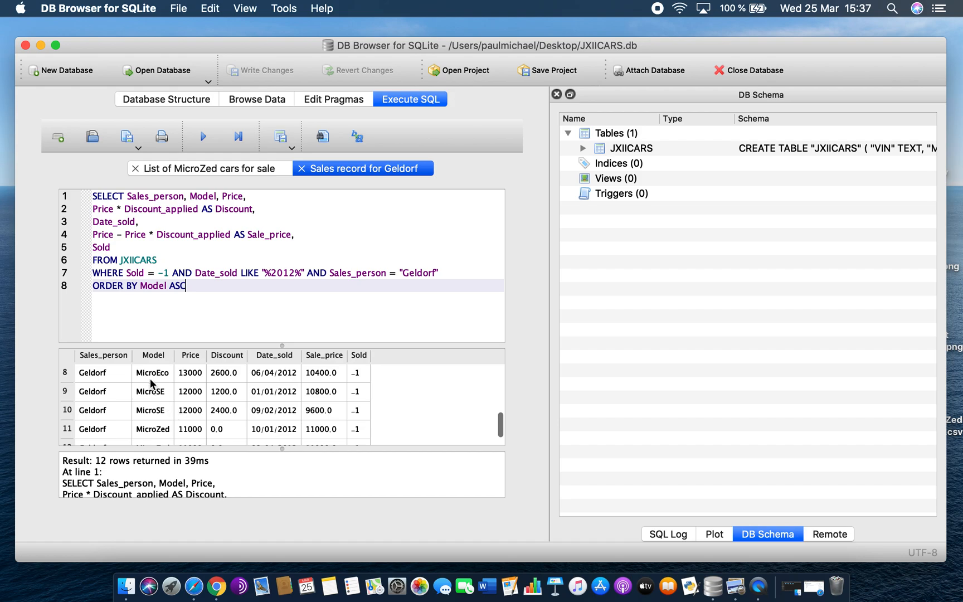
scroll(204, 430, "down", 1)
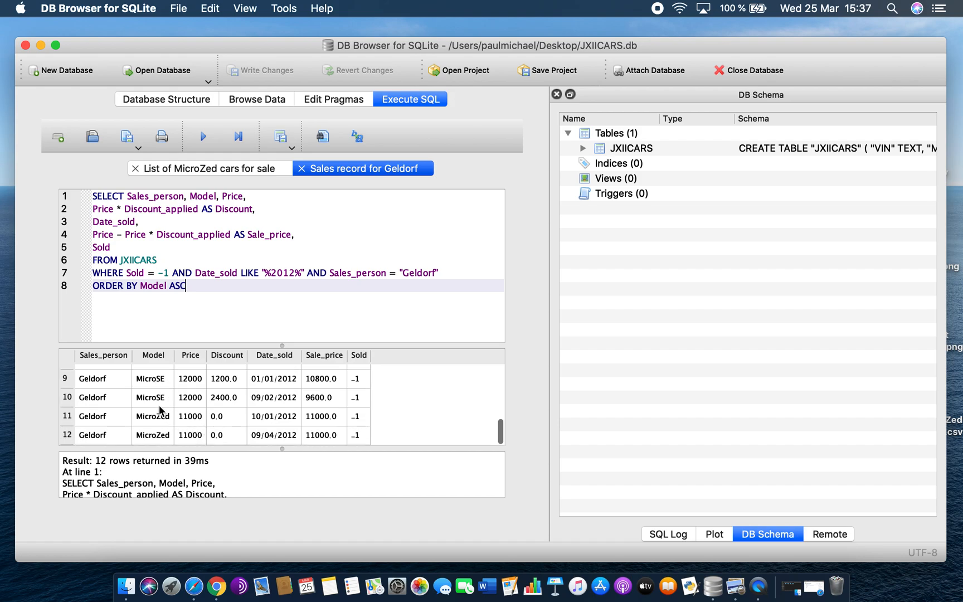
scroll(160, 411, "up", 8)
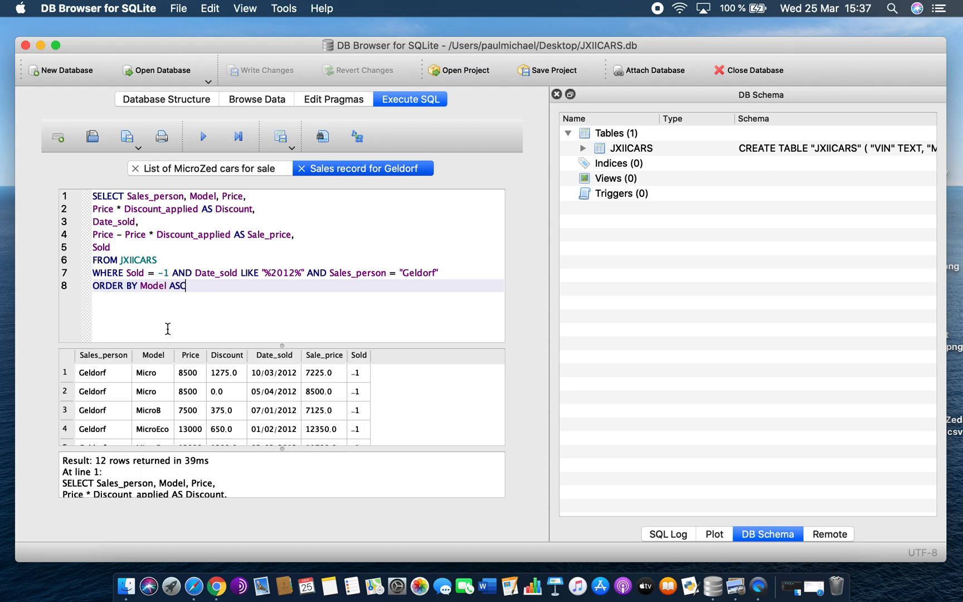
- Review the remaining report requirements in DatabaseExercise01.pdf in Chrome: the total value of sales, its currency format and label, and the report title
key("super+Tab")
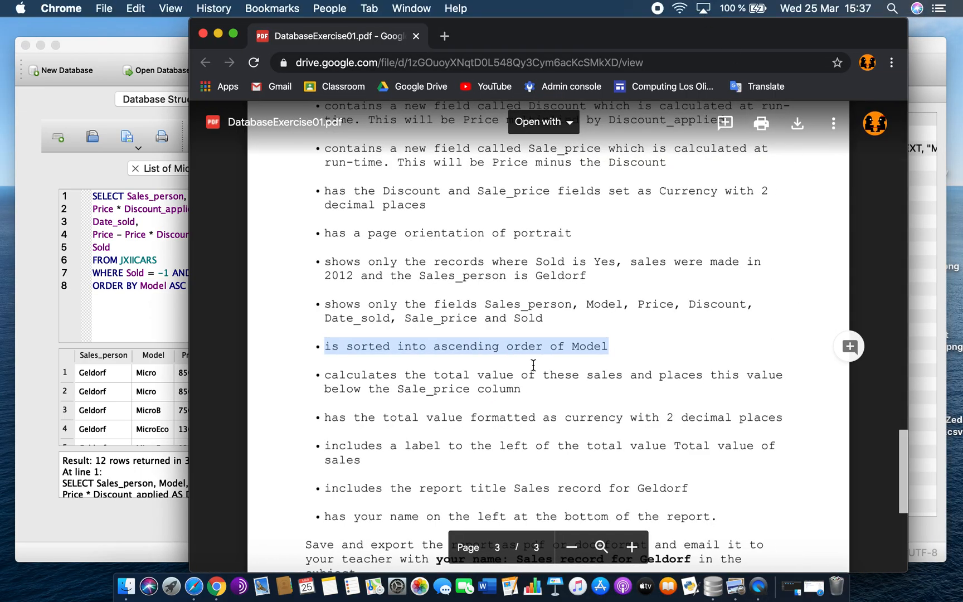
left_click(483, 387)
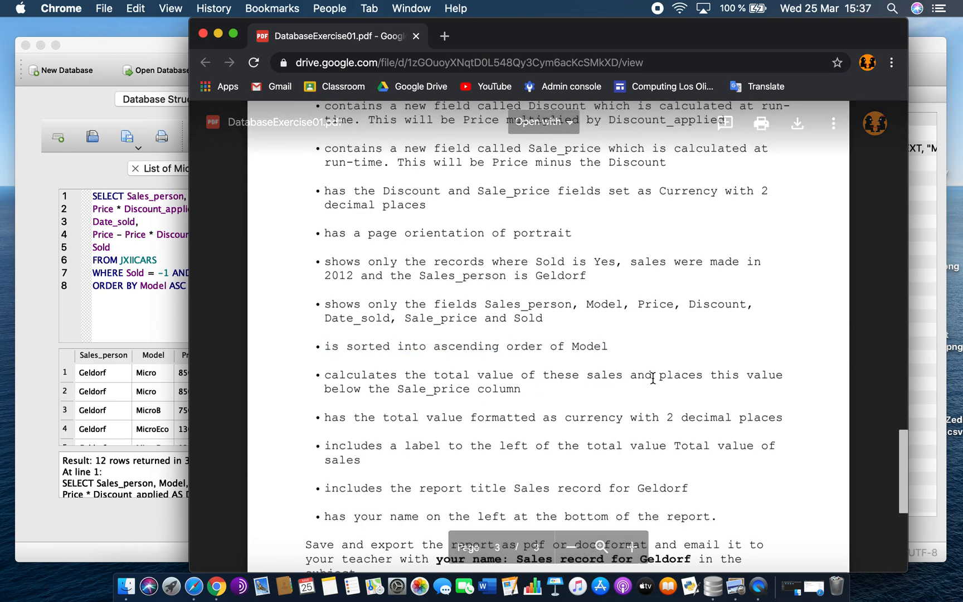
left_click_drag(518, 394, 318, 377)
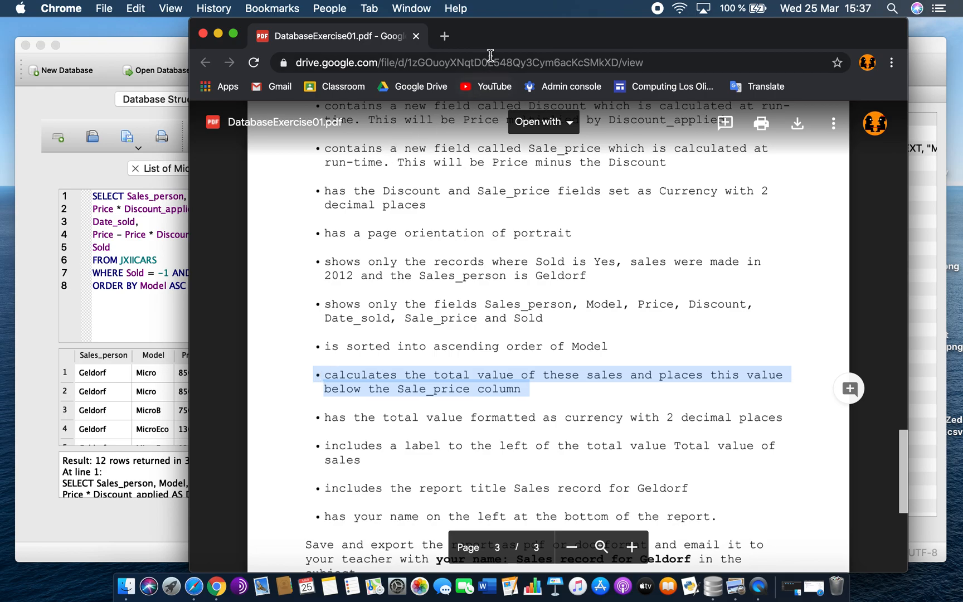
left_click_drag(490, 36, 798, 53)
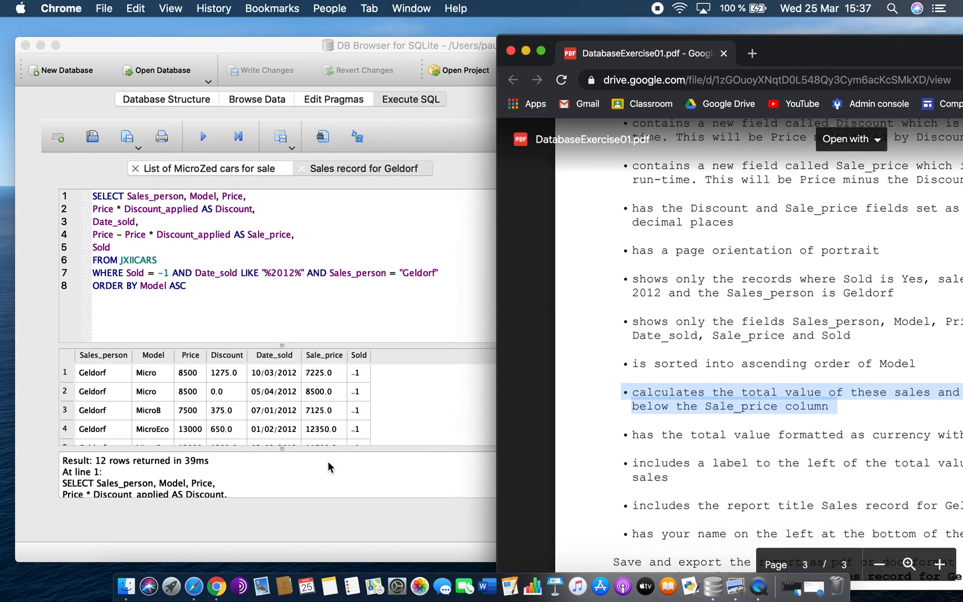
double_click(805, 56)
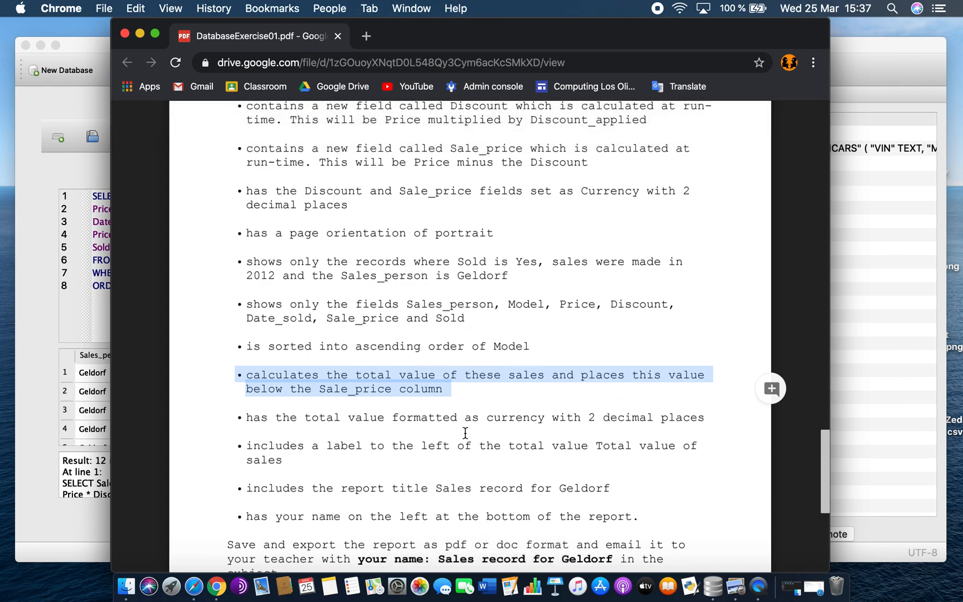
left_click(271, 419)
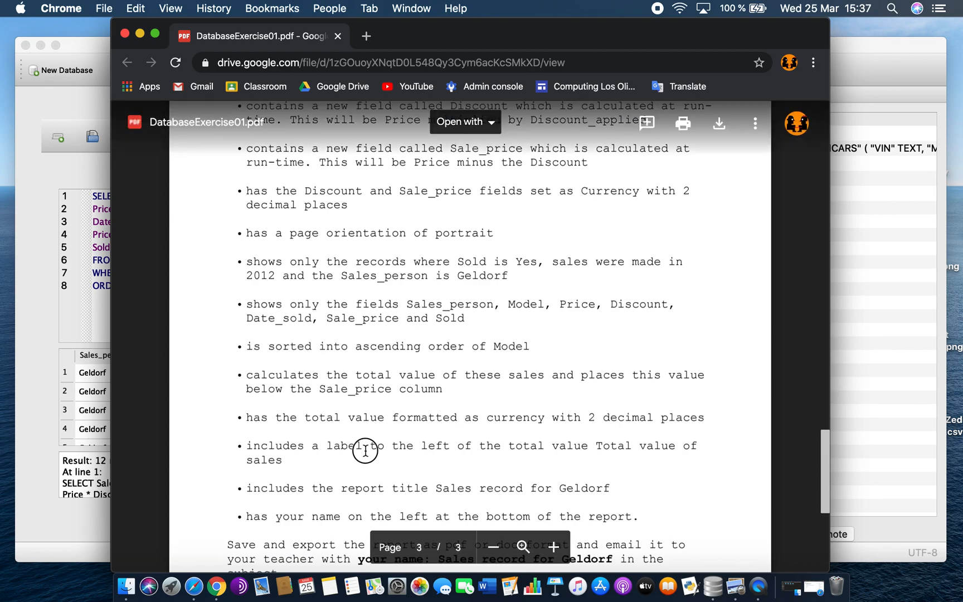
left_click_drag(347, 490, 566, 491)
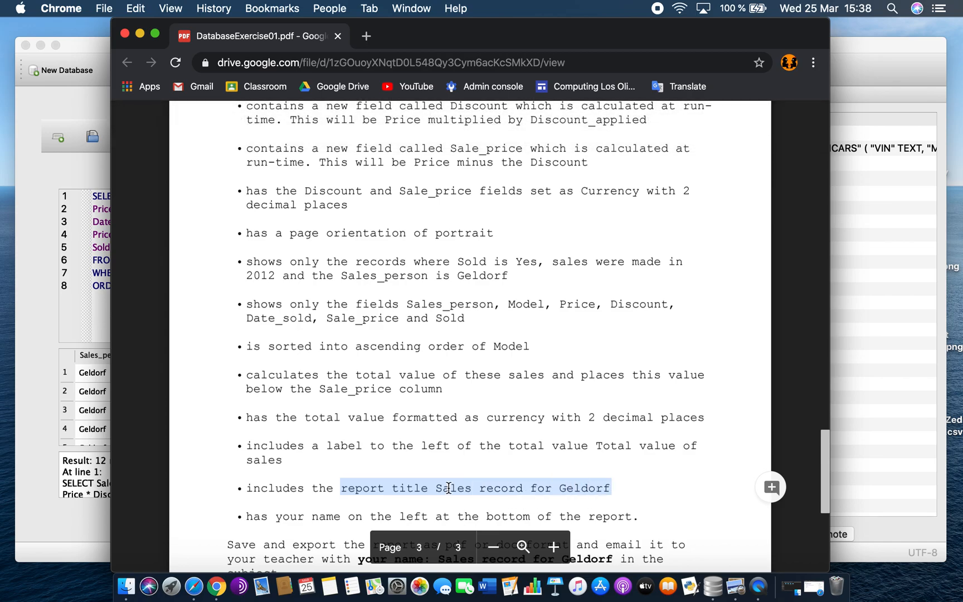
scroll(512, 509, "down", 3)
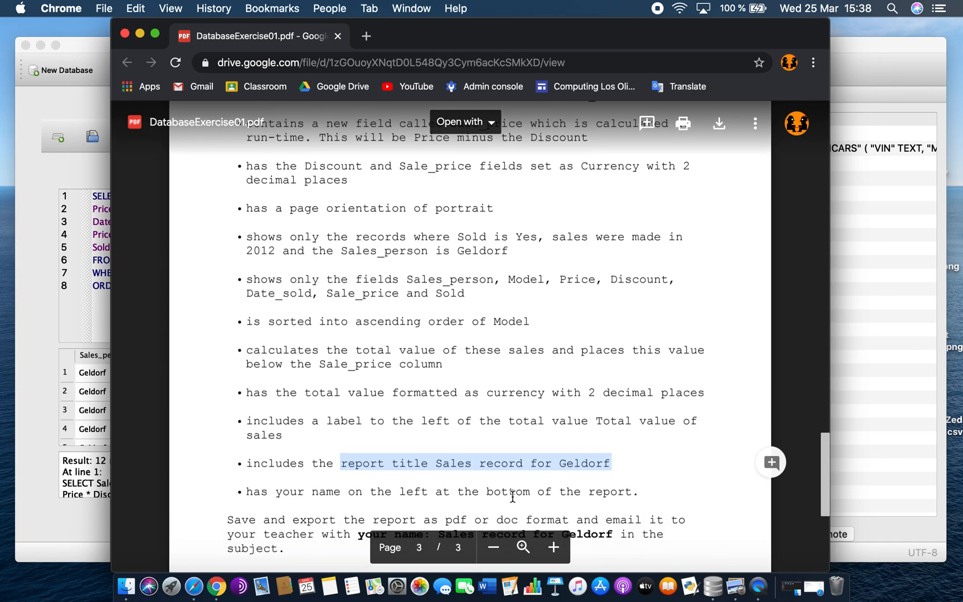
left_click_drag(512, 34, 962, 34)
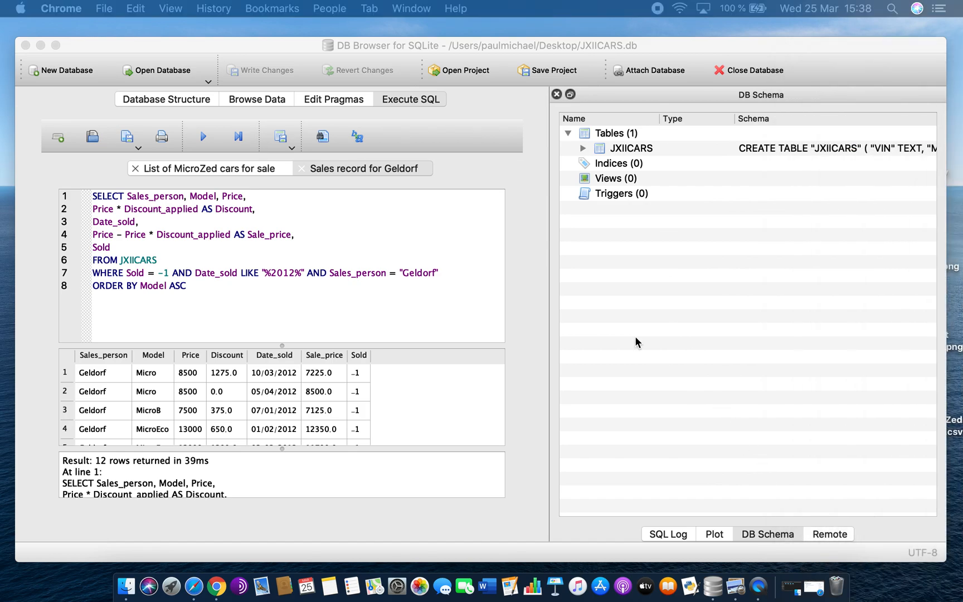
- Export the query results as a CSV file to the Desktop, naming it "Sales record for" followed by the salesperson's name
left_click(942, 66)
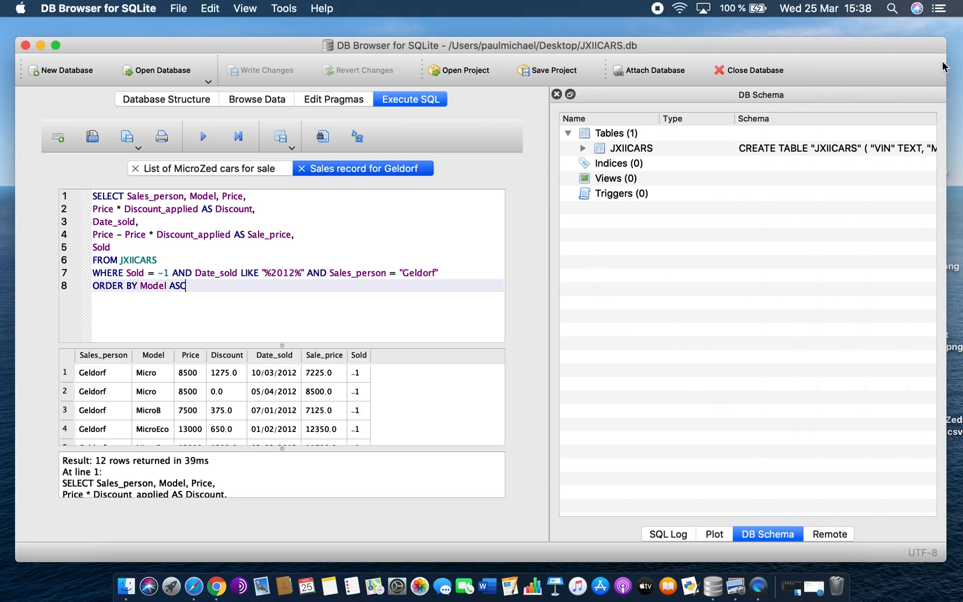
left_click_drag(946, 63, 856, 66)
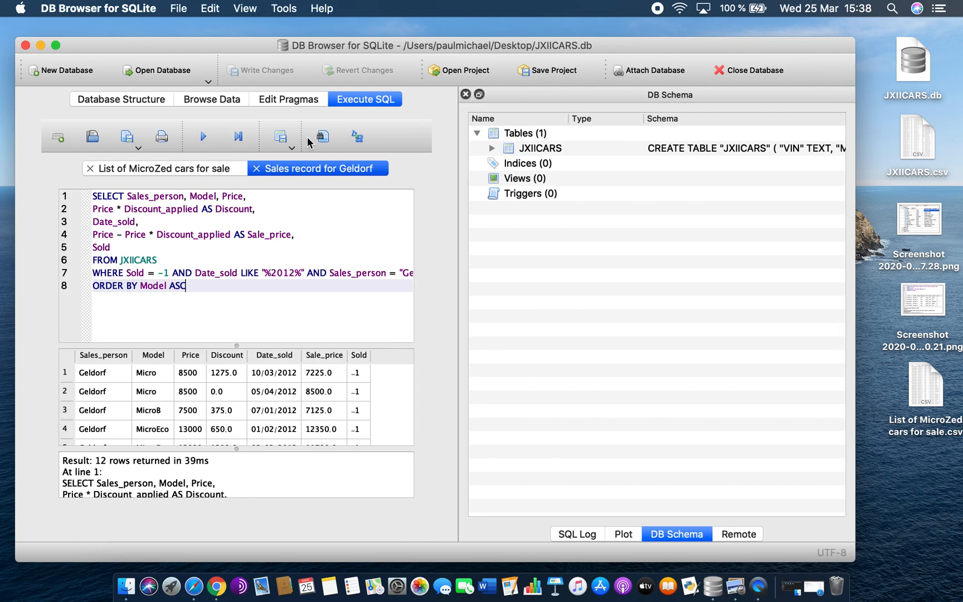
left_click(290, 147)
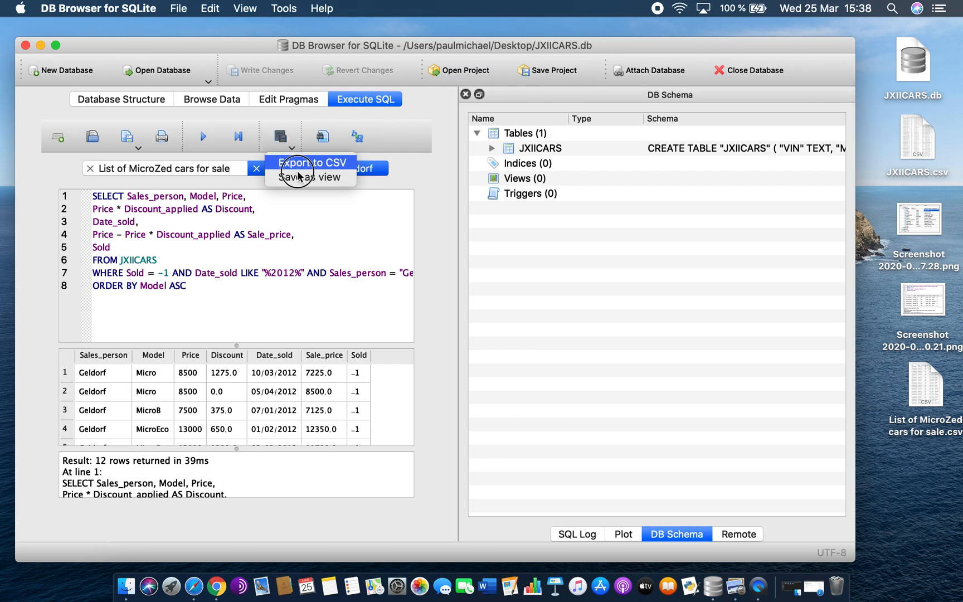
left_click(304, 163)
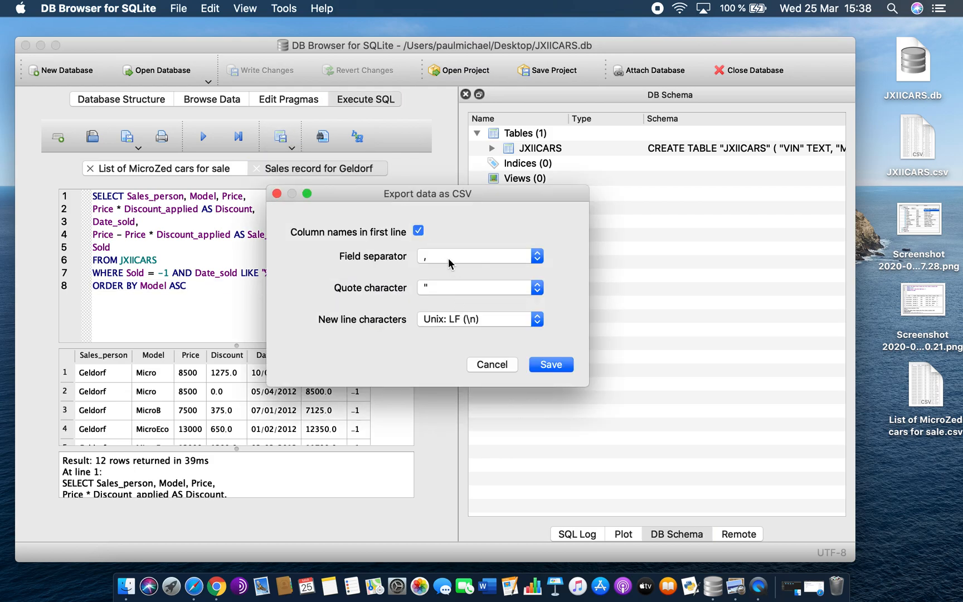
left_click(544, 368)
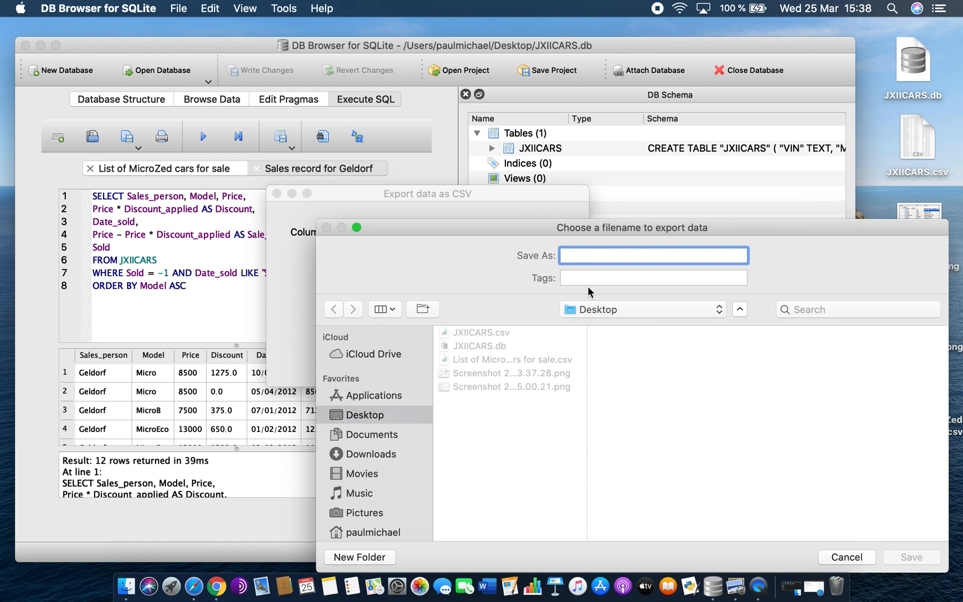
type("Sales record for Geldorf")
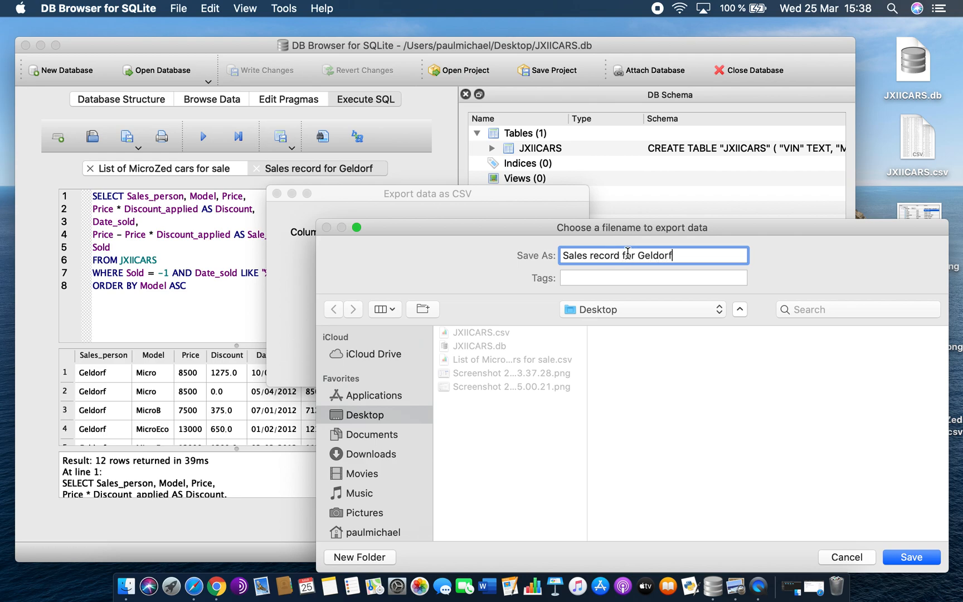
left_click(922, 558)
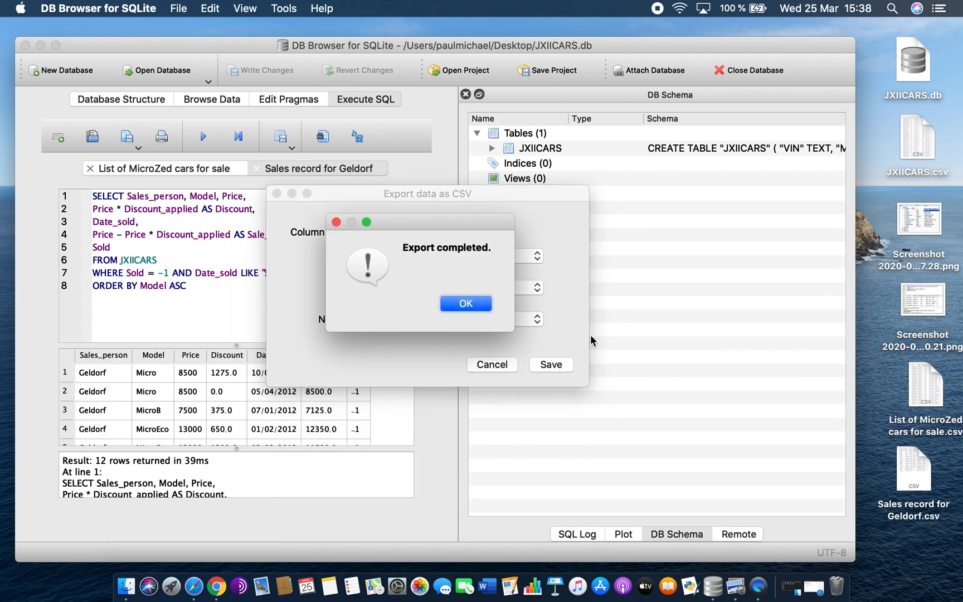
left_click(454, 304)
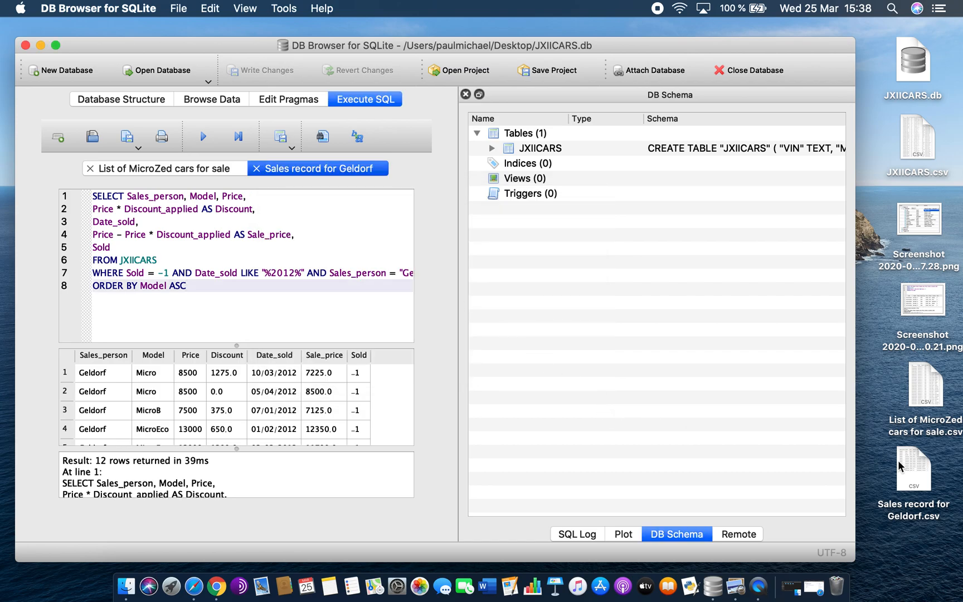
- Switch to the Google Classroom assignment in Safari and open the second Google Docs file attached to the work
left_click_drag(917, 474, 936, 484)
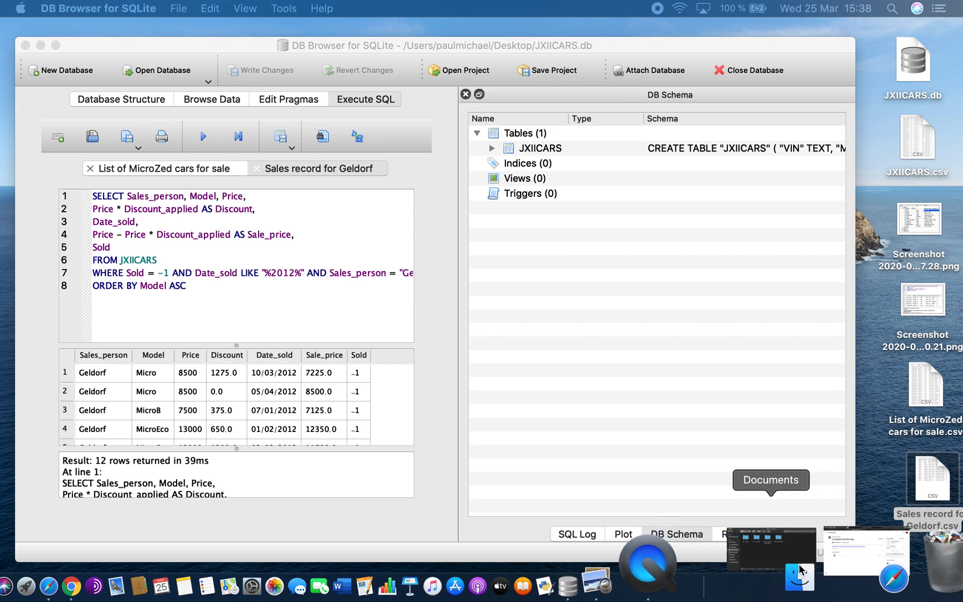
left_click(789, 570)
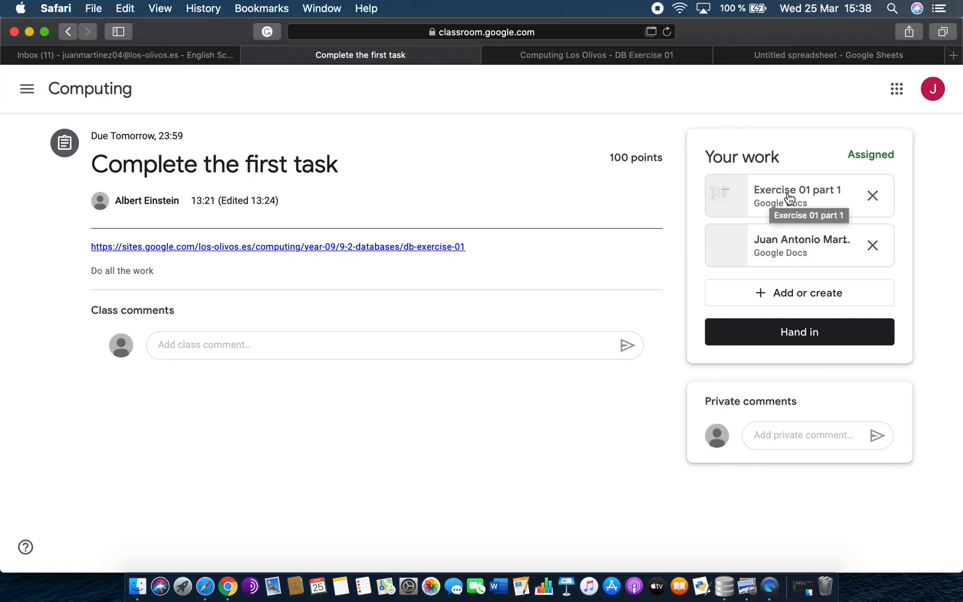
left_click(817, 242)
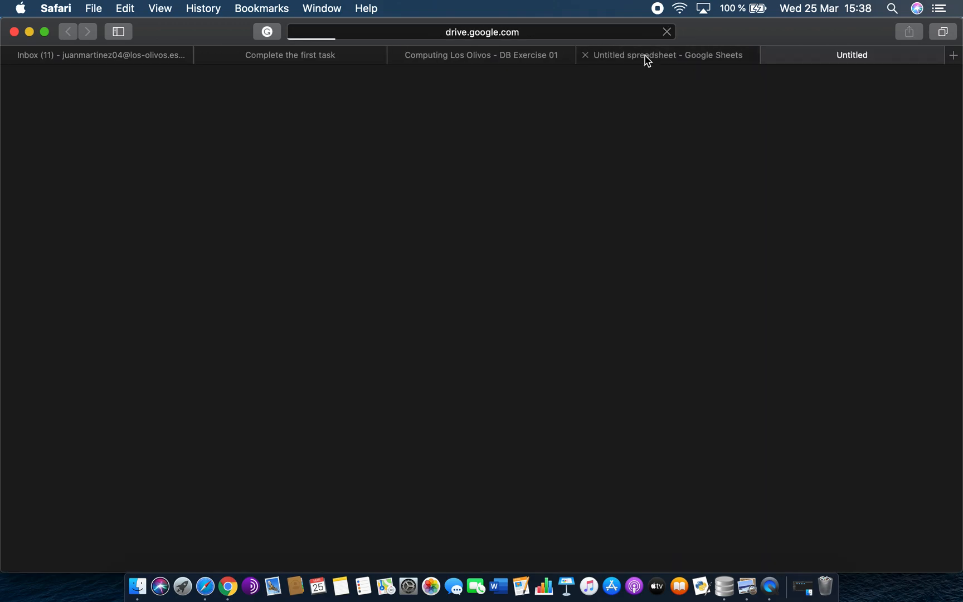
- Create a new blank spreadsheet from the Google Sheets file holding the MicroZed list, and bring it into view
left_click(645, 59)
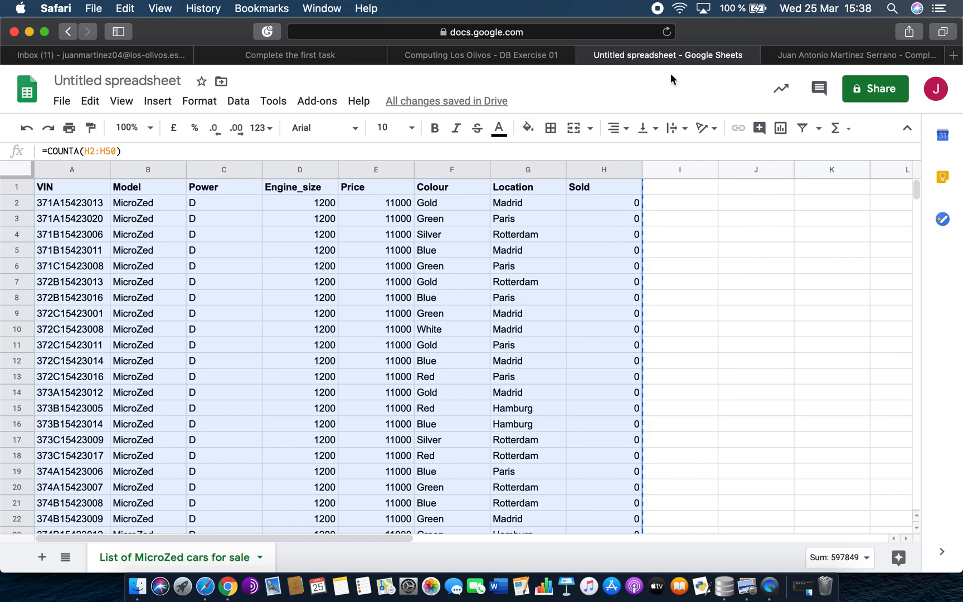
left_click(63, 101)
left_click(63, 104)
left_click(64, 104)
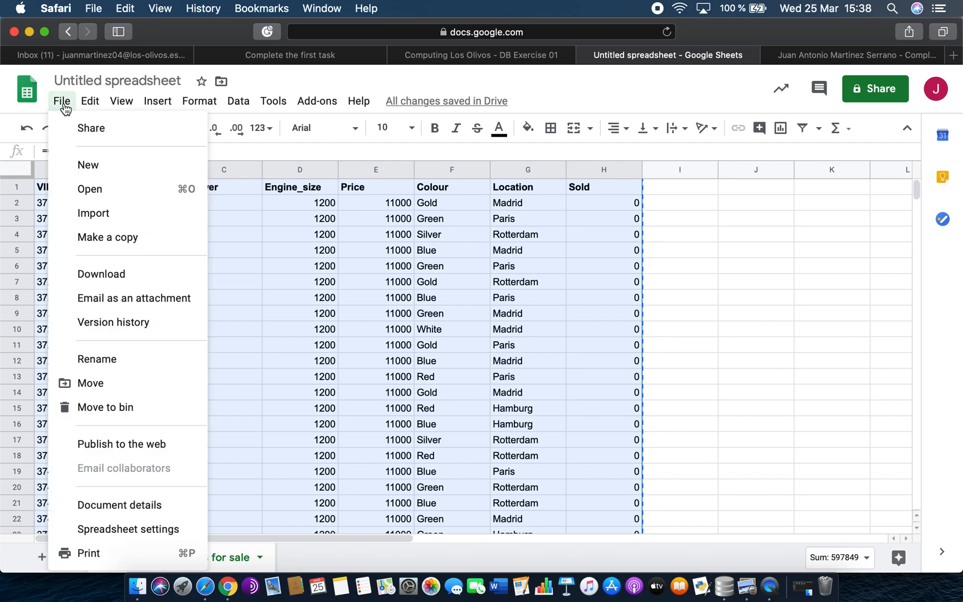
mouse_move(89, 169)
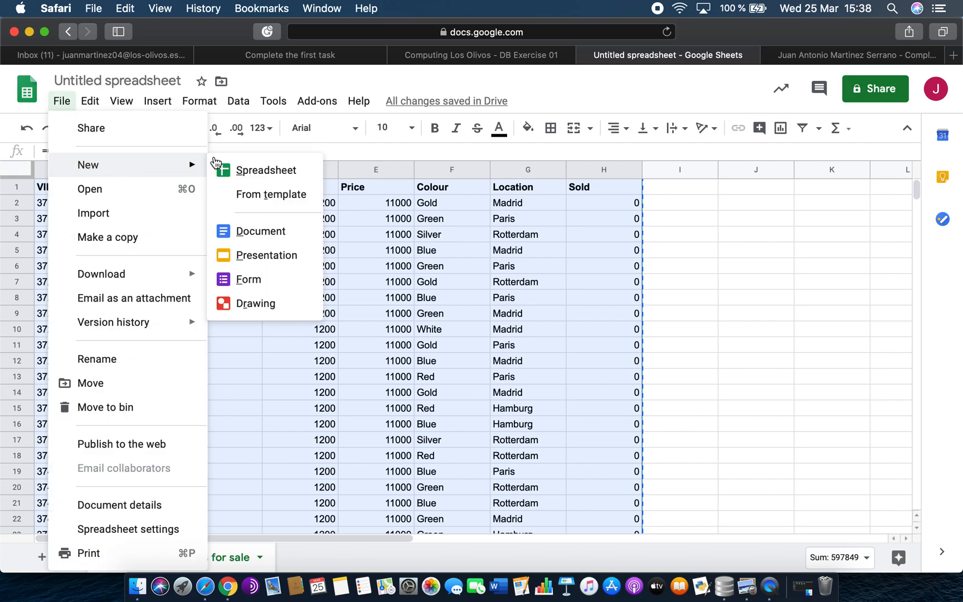
left_click(150, 189)
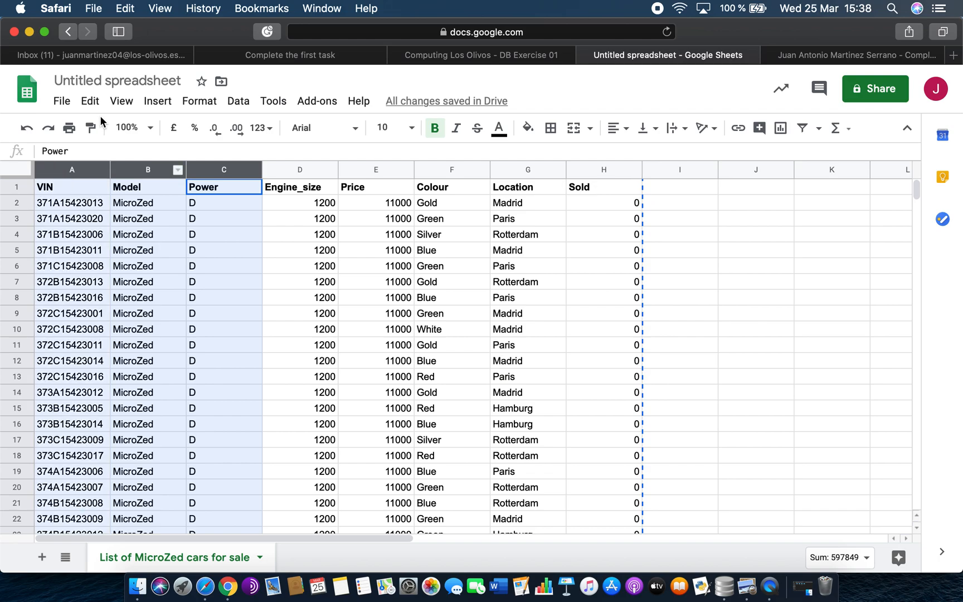
left_click(62, 101)
mouse_move(162, 172)
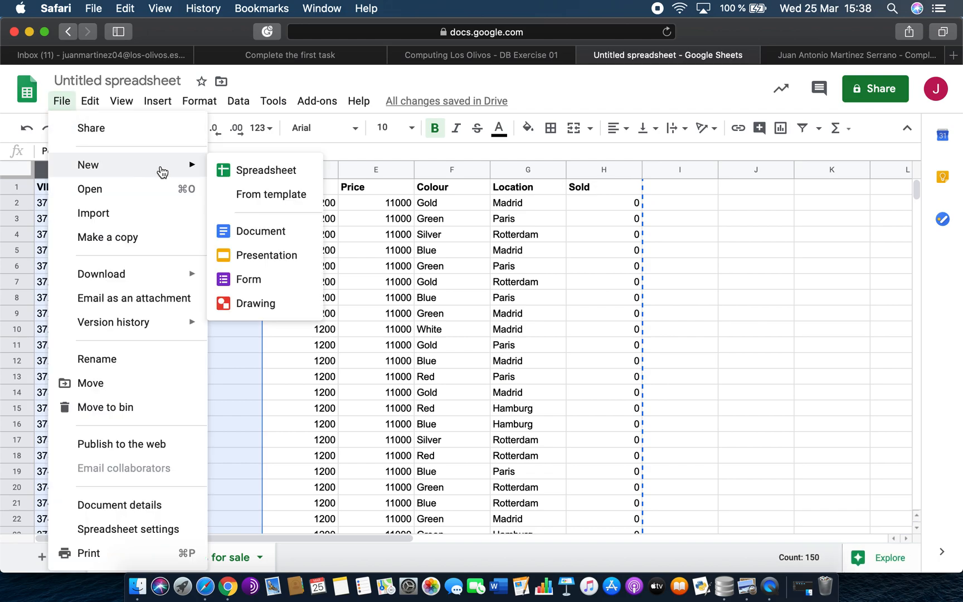
left_click(261, 172)
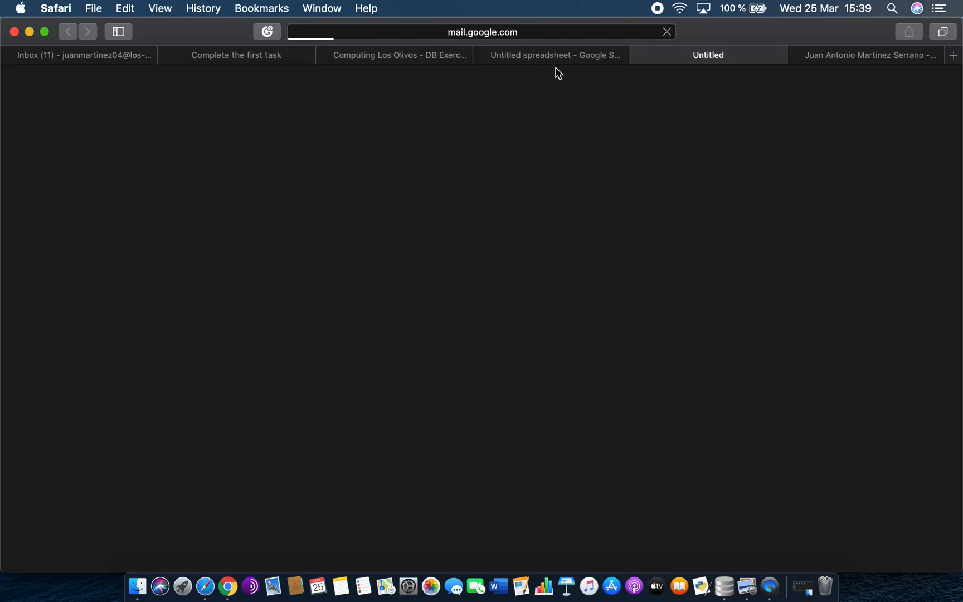
left_click(548, 59)
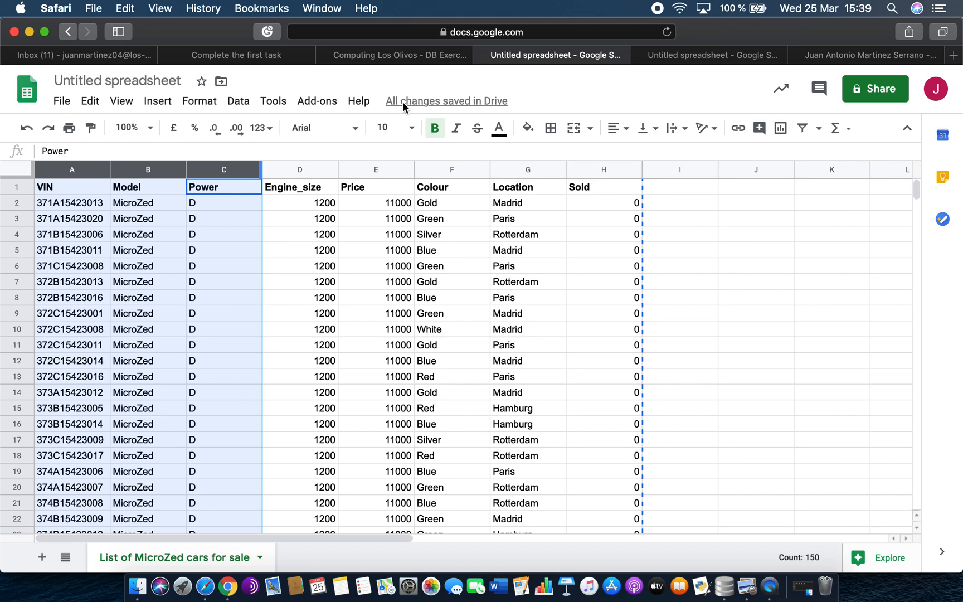
left_click(697, 58)
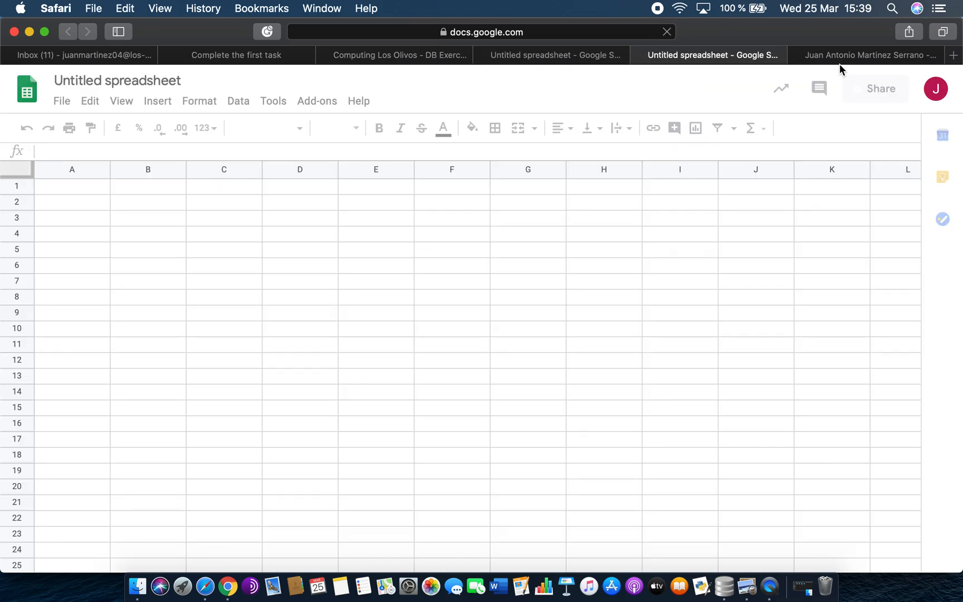
- Rename the blank Google Docs file attached to the assignment as "Exercise 01 part 2"
left_click(845, 61)
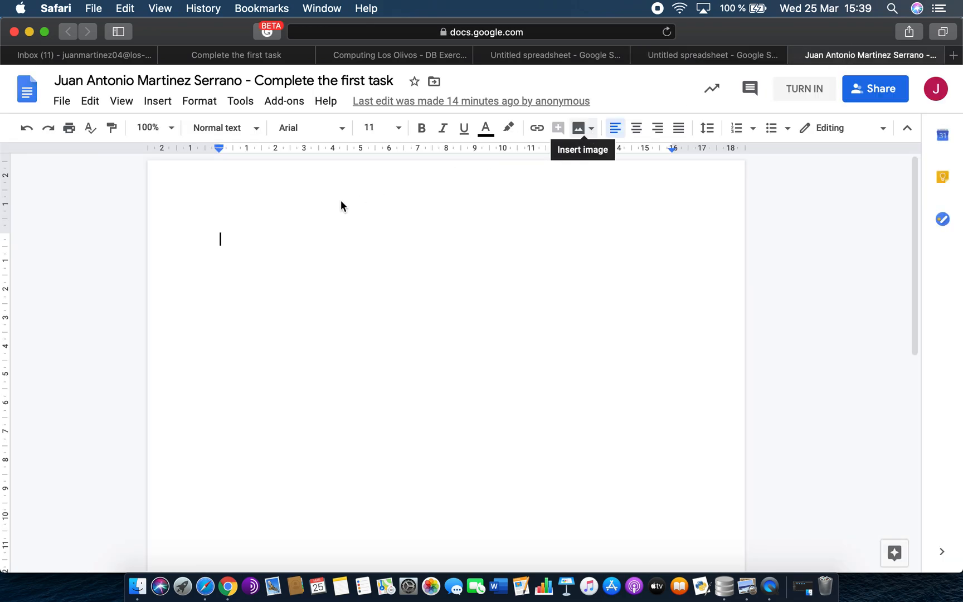
left_click(194, 84)
triple_click(235, 82)
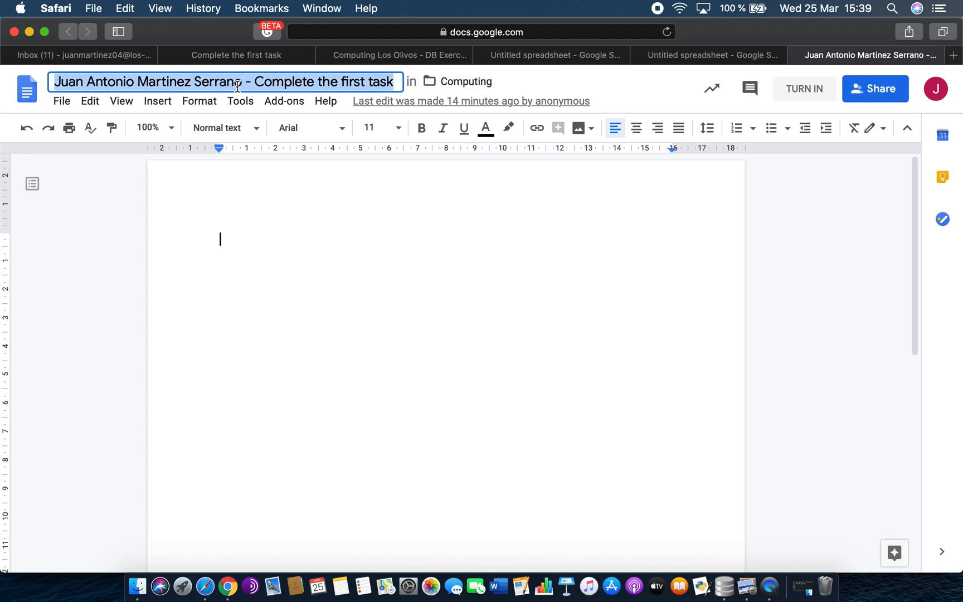
type("Exercis")
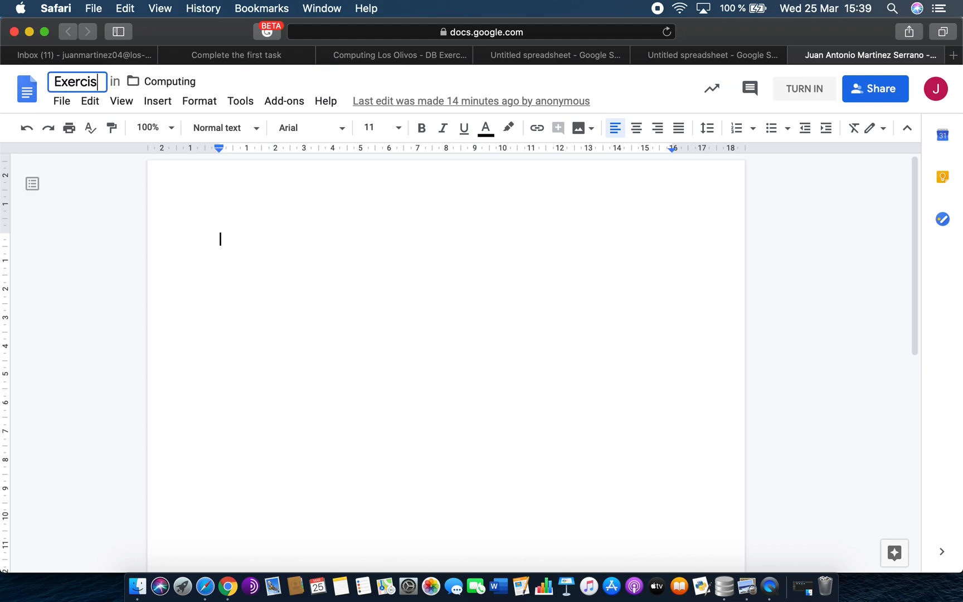
type("e 01 ")
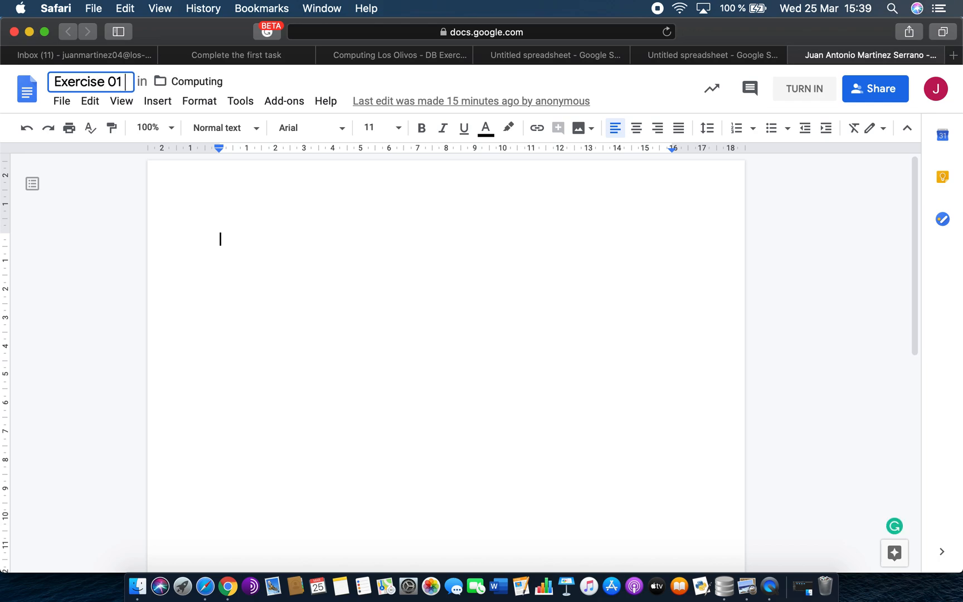
type("part ")
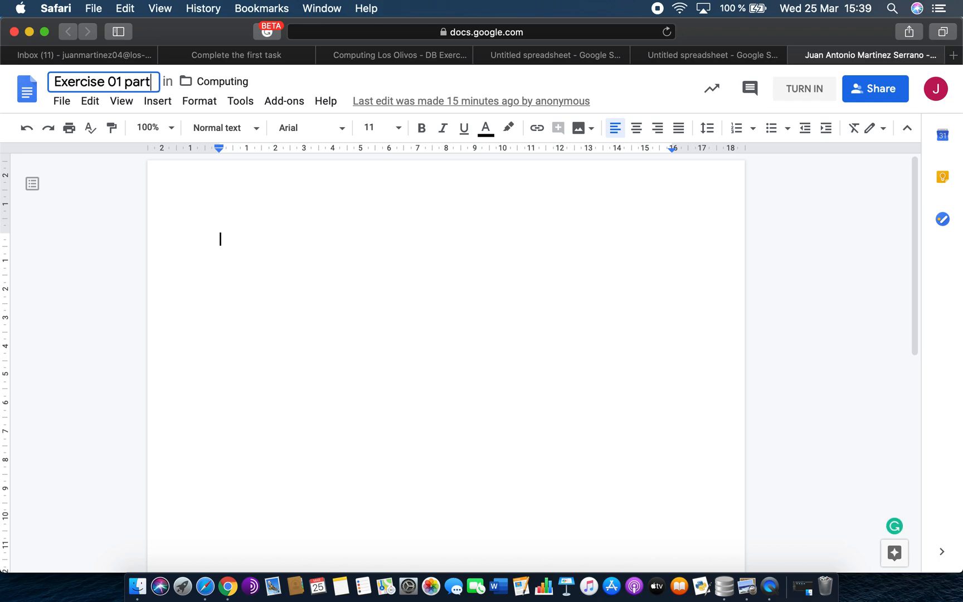
type("2")
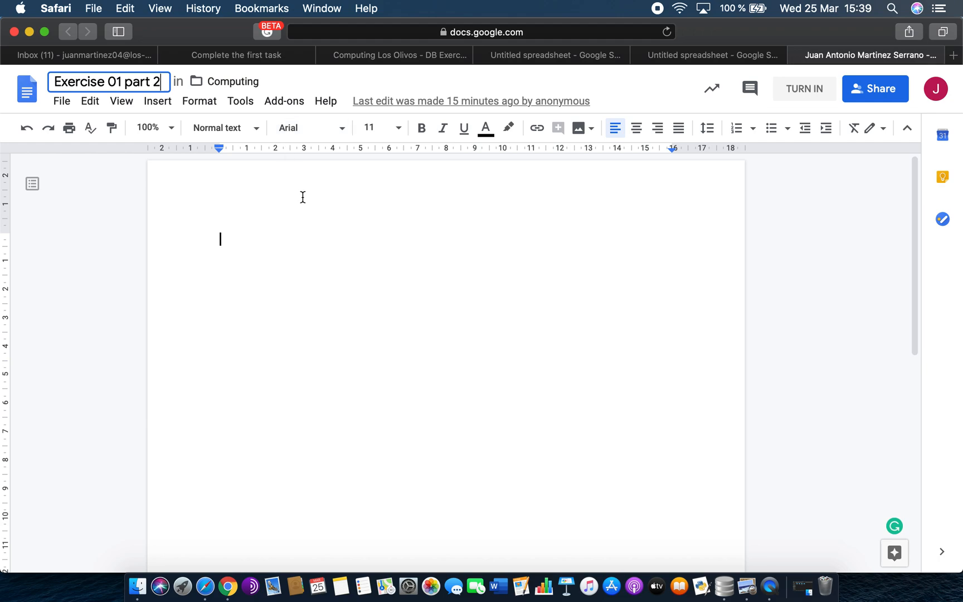
left_click(321, 273)
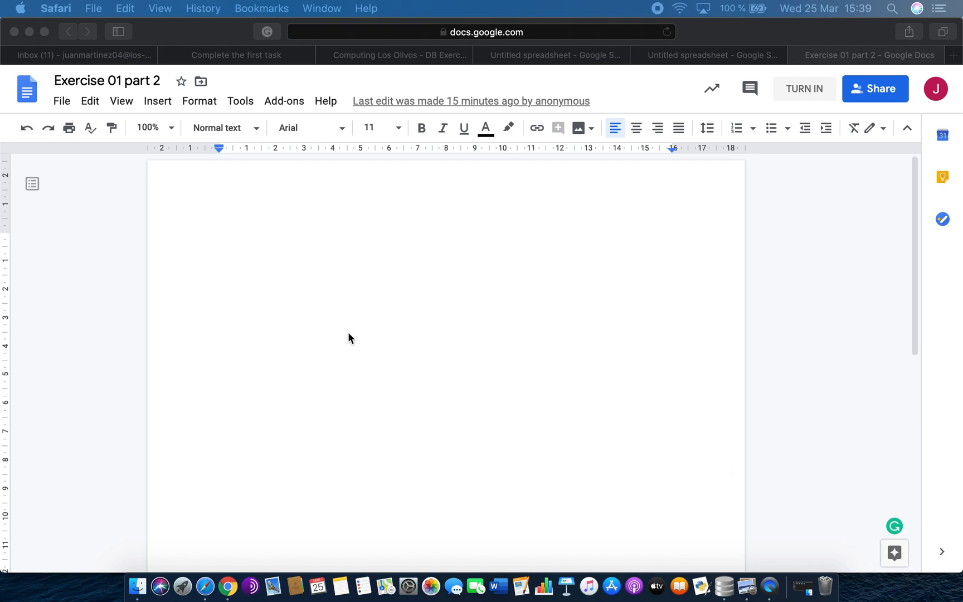
- Write the report title in the document body: "Sales record for" followed by the salesperson's name
left_click(336, 314)
type("Sales")
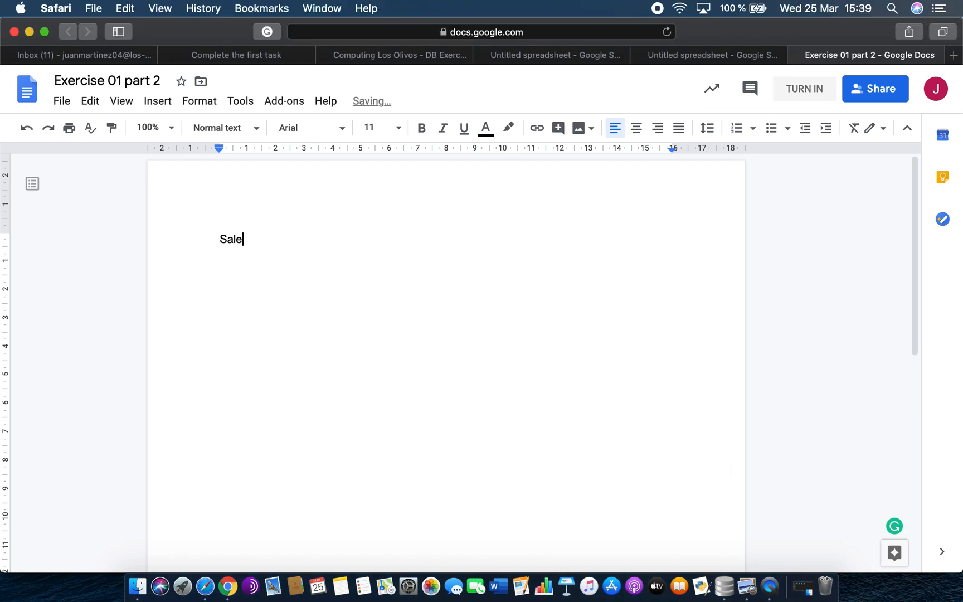
type("cord for Gel")
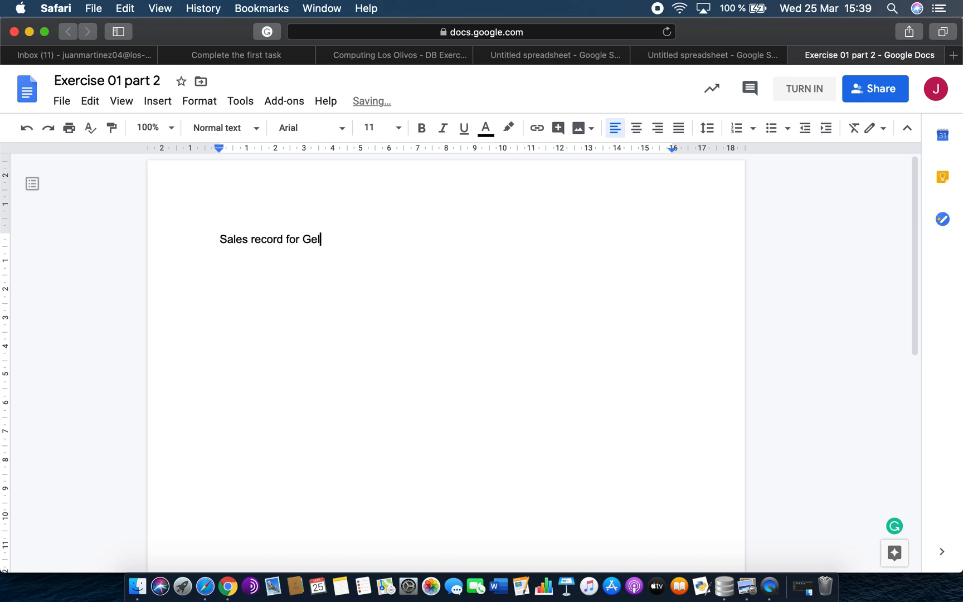
type("dorf")
- Format the report title as bold 14-point text and start a new line below it
left_click_drag(219, 239, 361, 239)
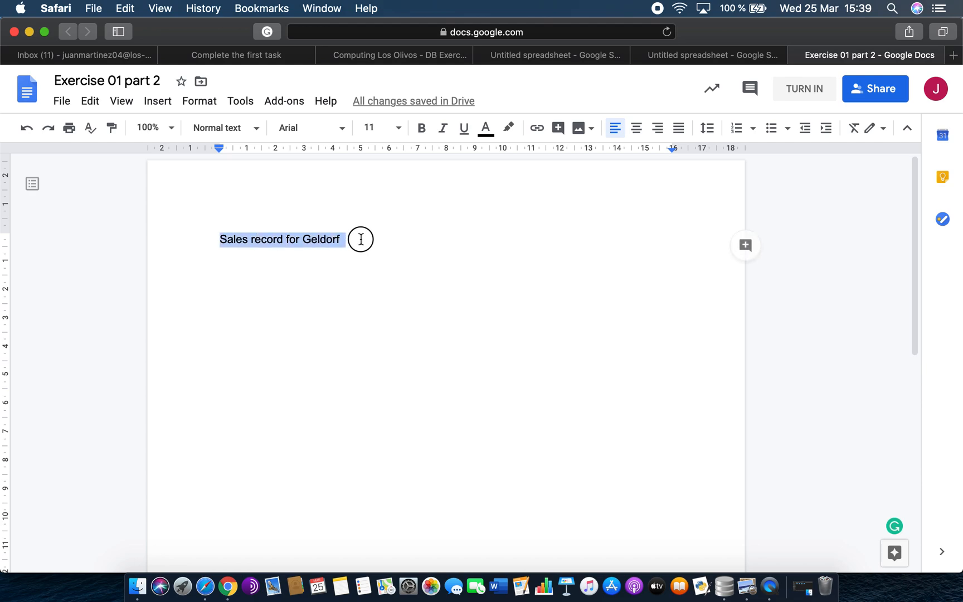
left_click(421, 128)
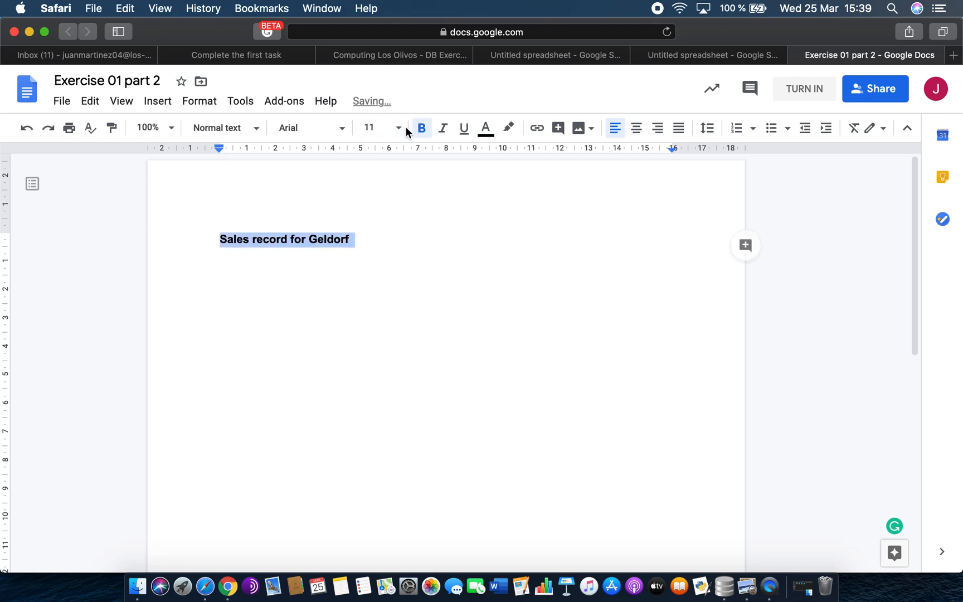
left_click(398, 128)
left_click(379, 275)
left_click(400, 292)
key("Return")
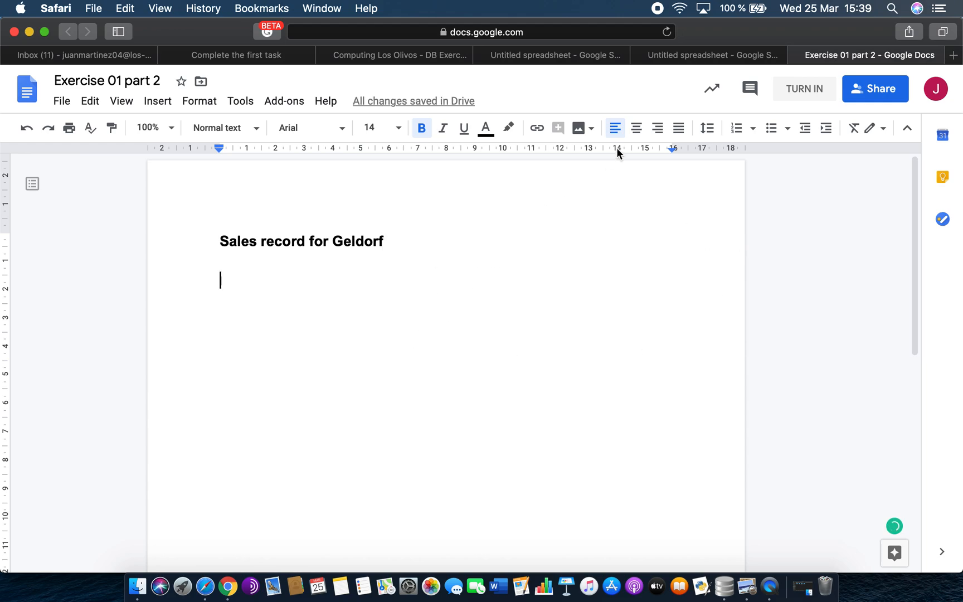
- Close the older spreadsheet with the MicroZed cars list and return to the new blank spreadsheet
left_click(688, 60)
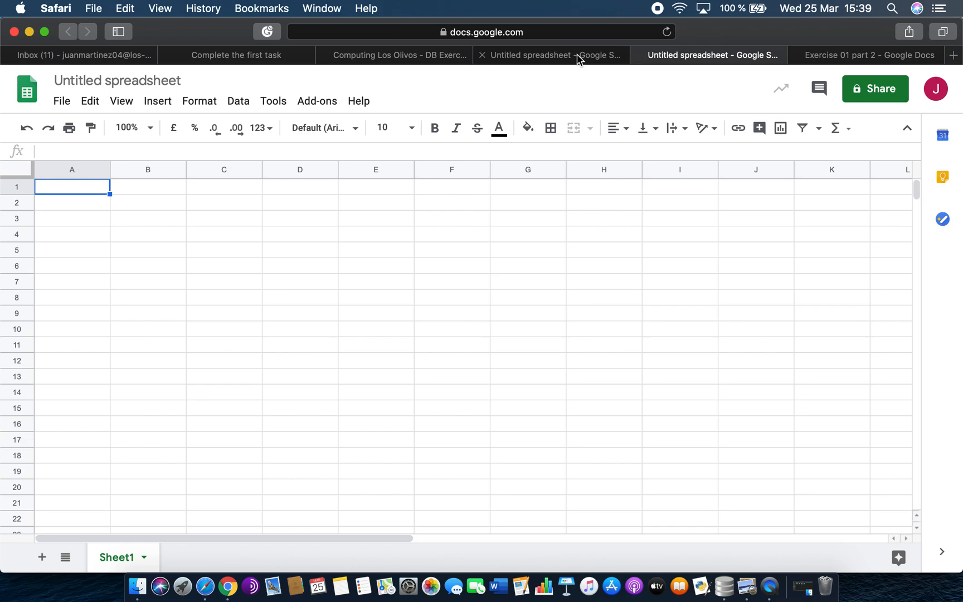
left_click(604, 60)
left_click(483, 56)
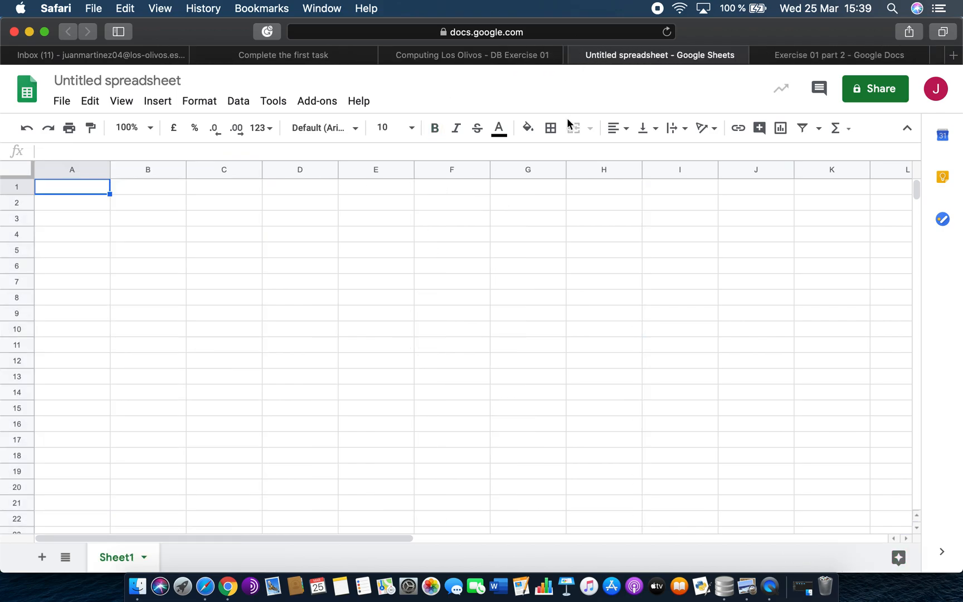
- Import the salesperson's "Sales record for" CSV file from the Desktop, replacing the spreadsheet and detecting the separator automatically
left_click(67, 102)
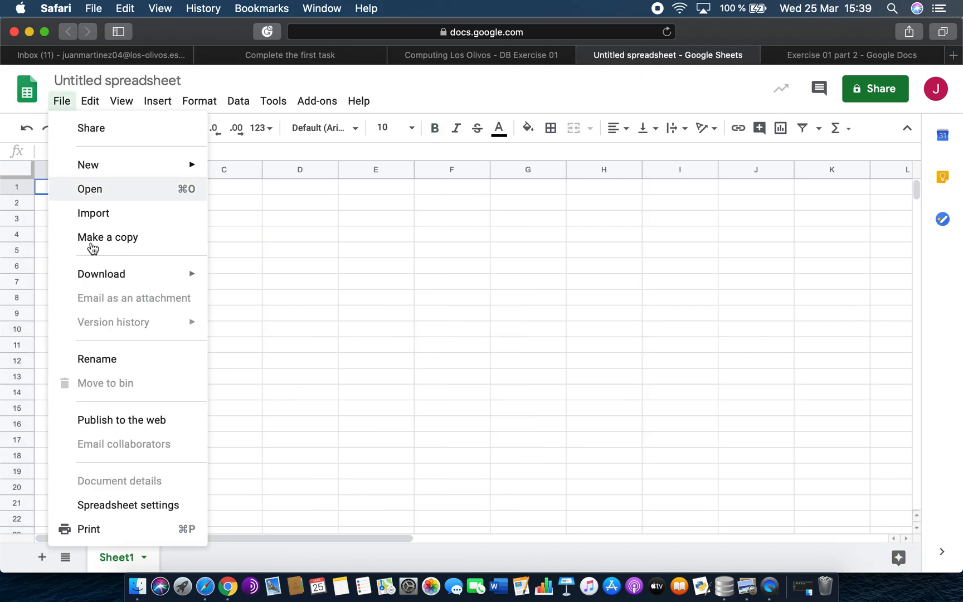
left_click(163, 214)
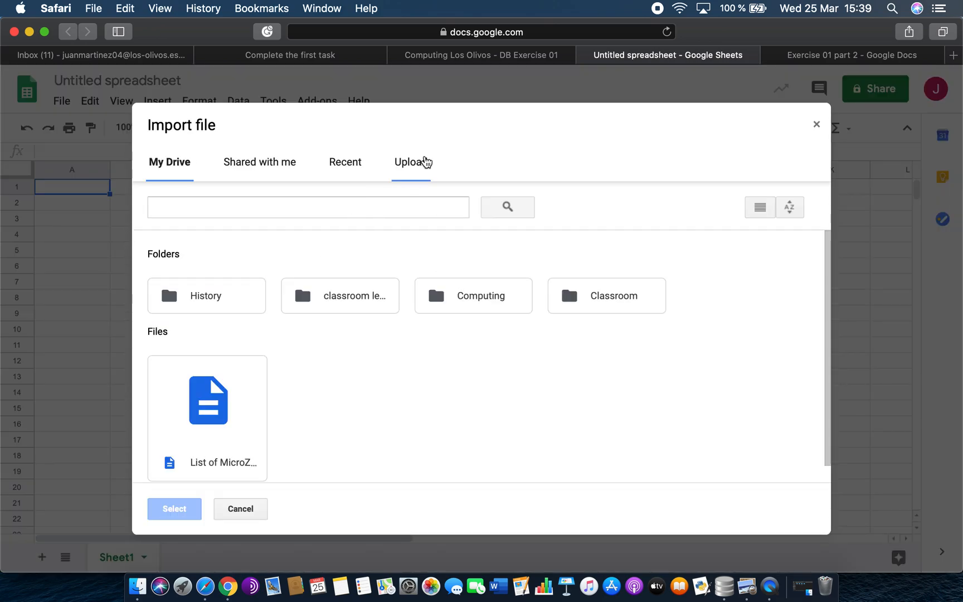
left_click(422, 163)
left_click(480, 356)
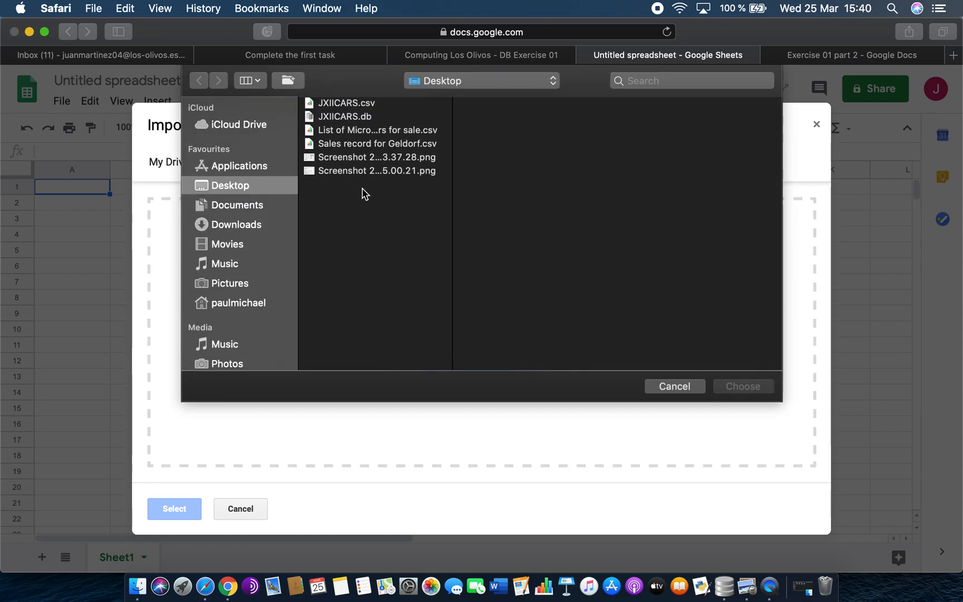
left_click(359, 148)
left_click(763, 389)
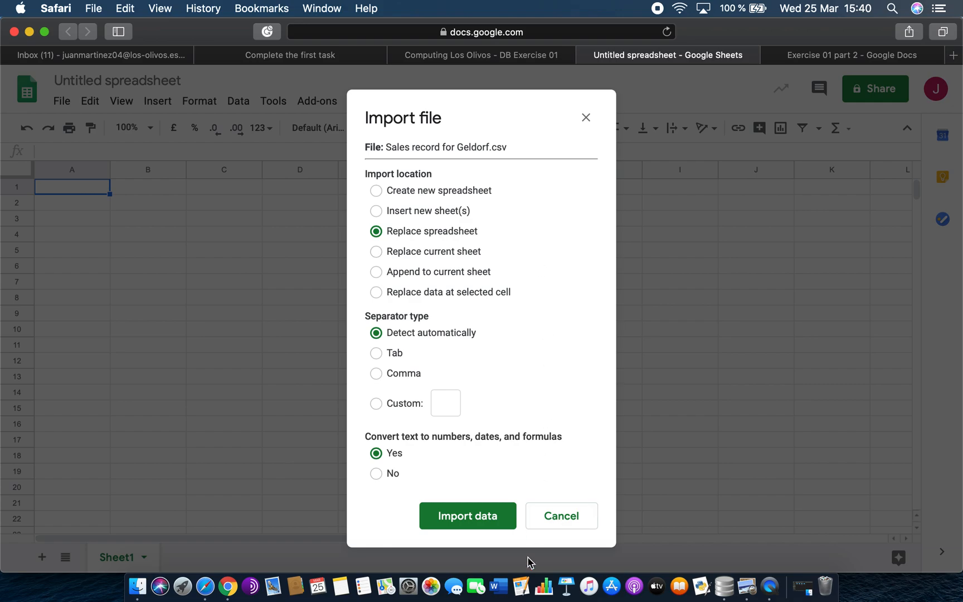
left_click(471, 518)
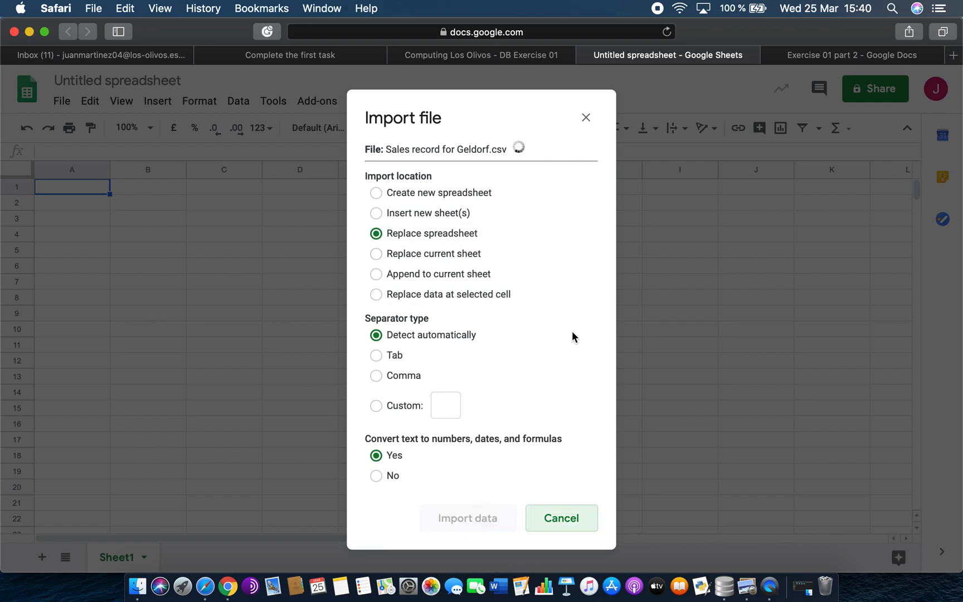
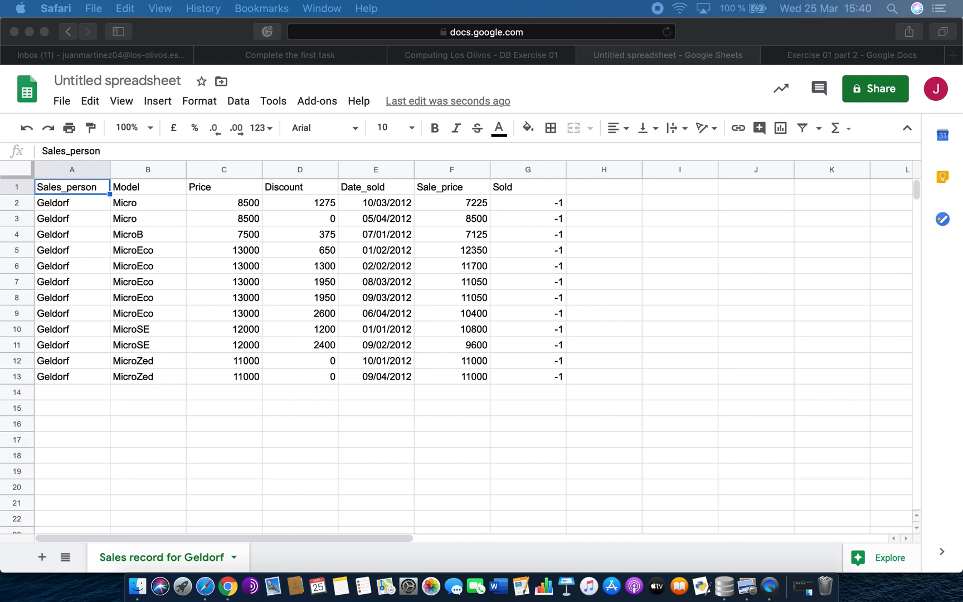
- Check the second report's field and currency format requirements in the DatabaseExercise01 PDF, and return to the spreadsheet
left_click_drag(962, 111, 677, 103)
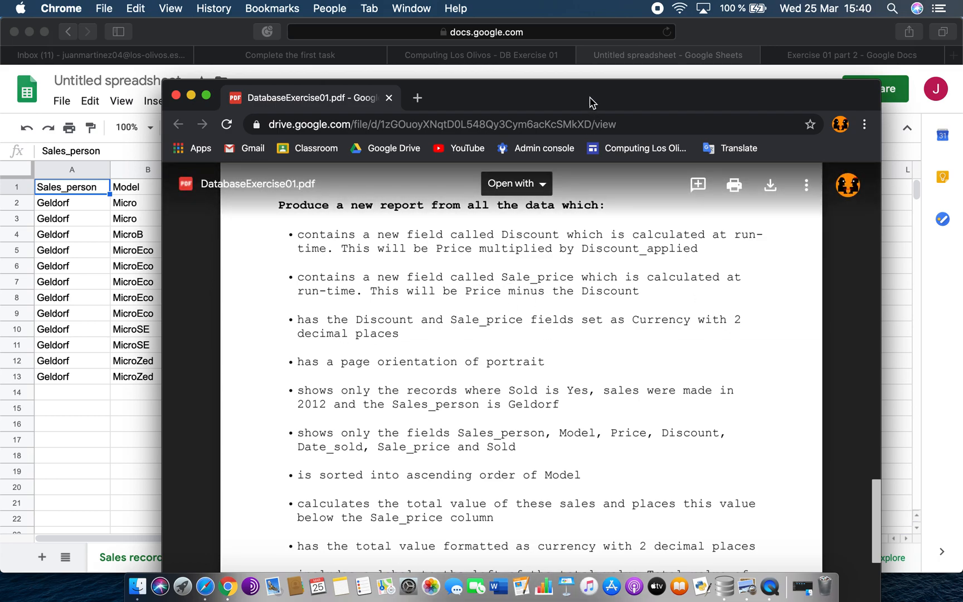
left_click_drag(587, 99, 962, 100)
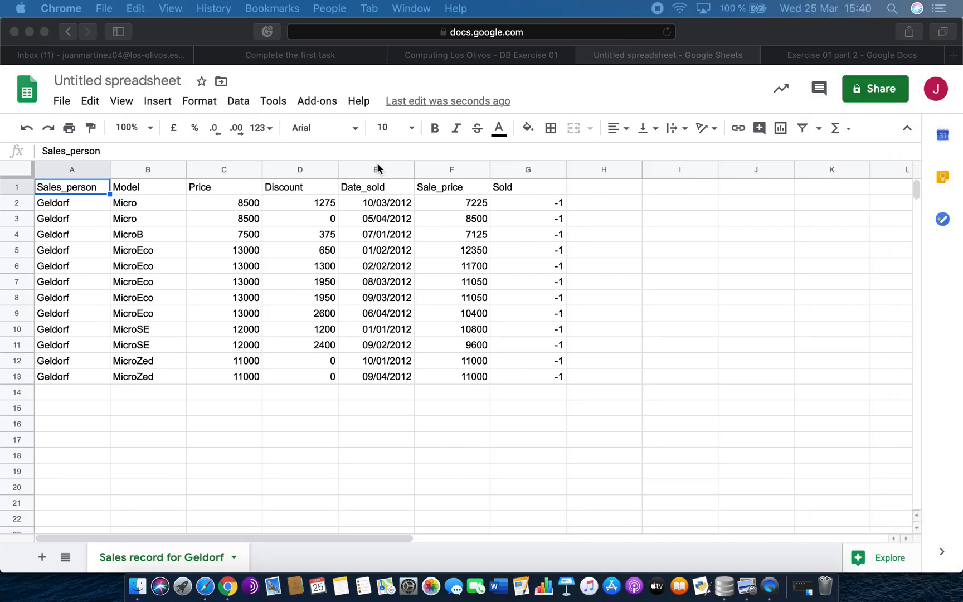
left_click(313, 200)
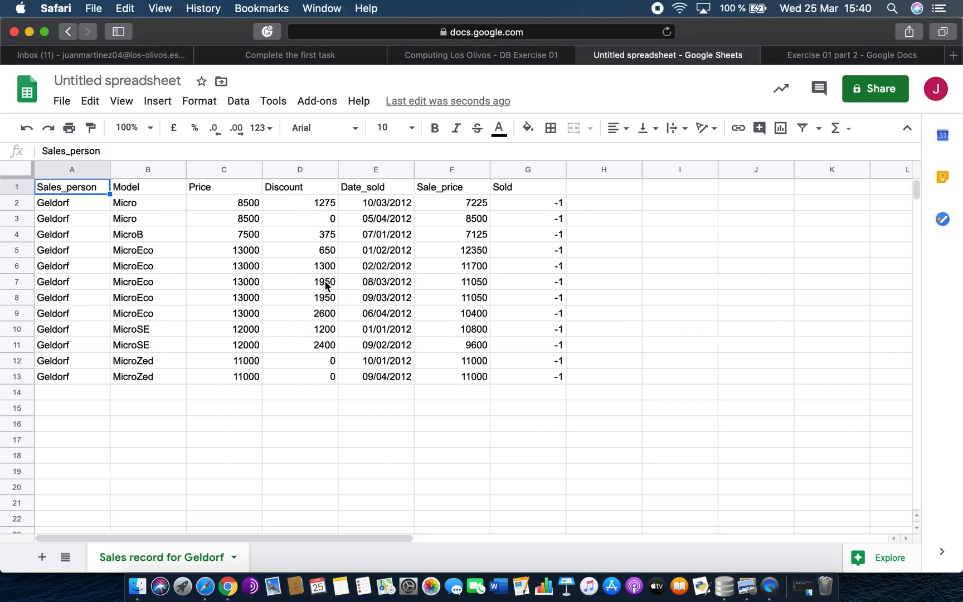
- Format the Discount values in D2:D13 as euro currency with two decimal places
left_click_drag(315, 205, 322, 378)
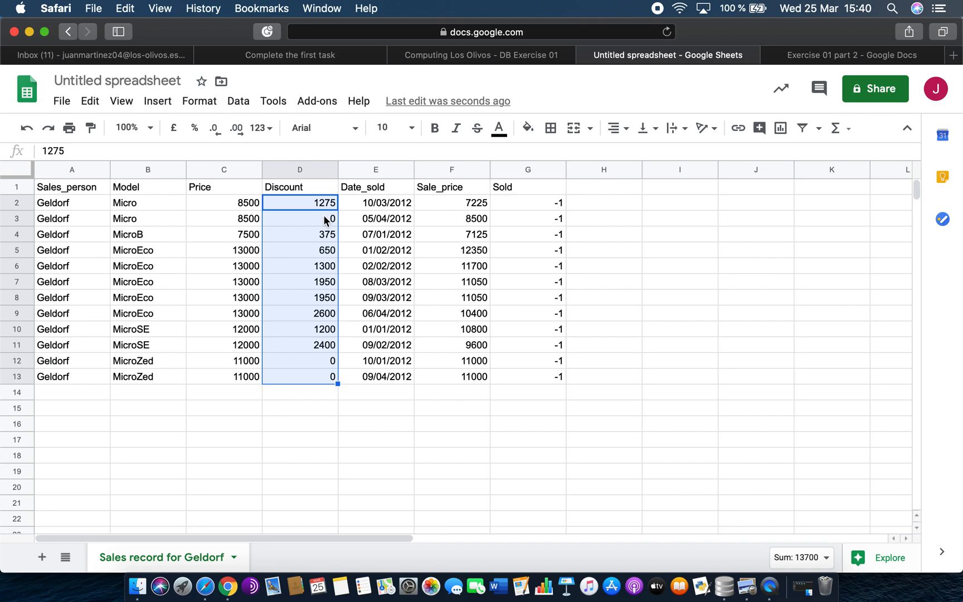
left_click(271, 134)
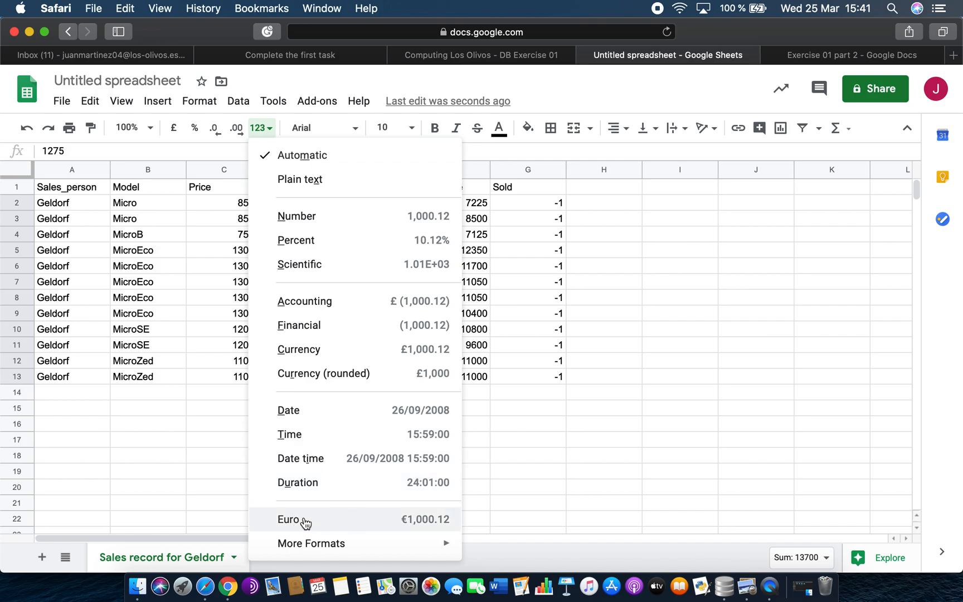
mouse_move(354, 551)
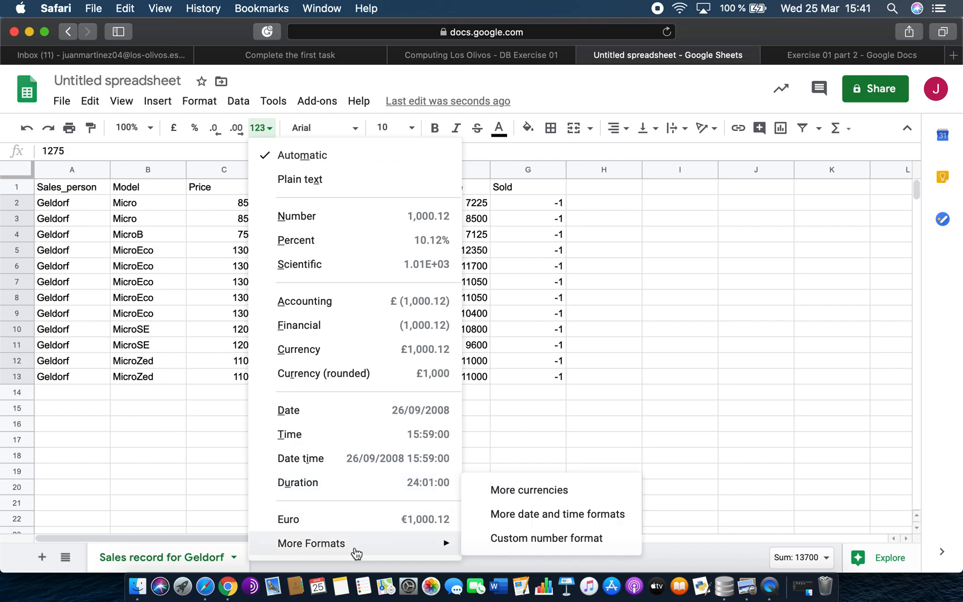
left_click(517, 493)
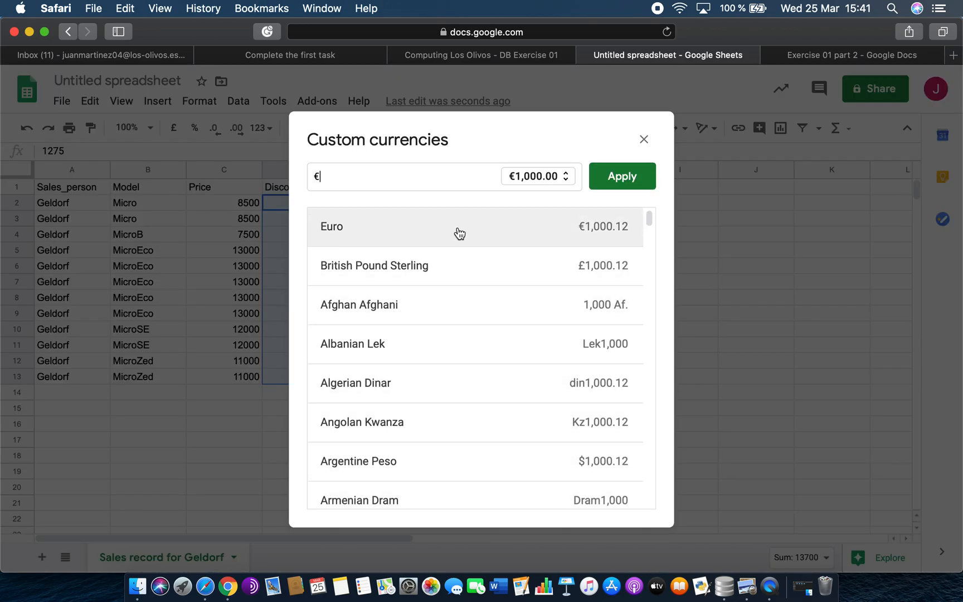
scroll(534, 408, "down", 2)
scroll(534, 390, "up", 2)
left_click(612, 184)
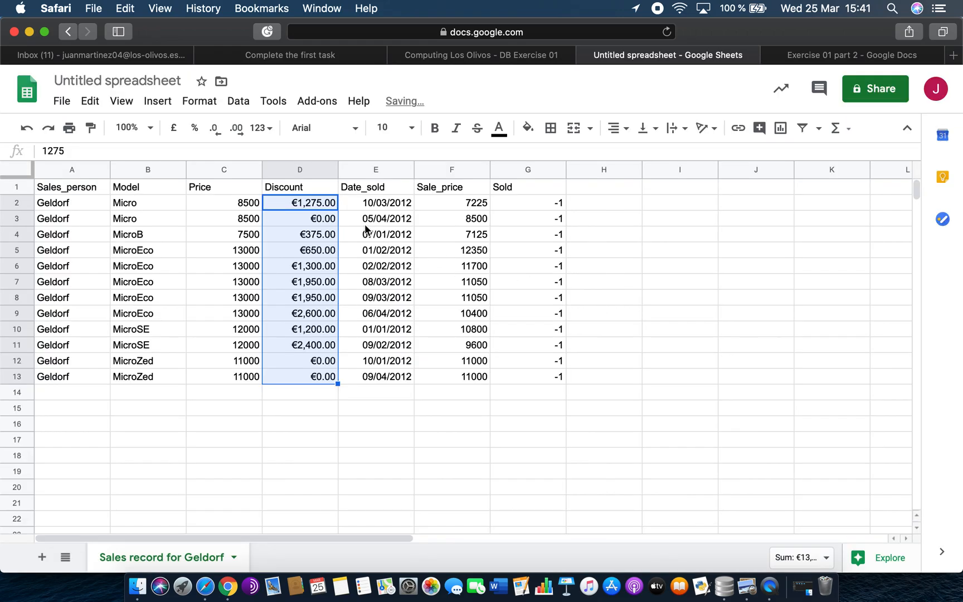
- Format the Sale_price values in F2:F13 as Euro currency
left_click_drag(467, 204, 466, 377)
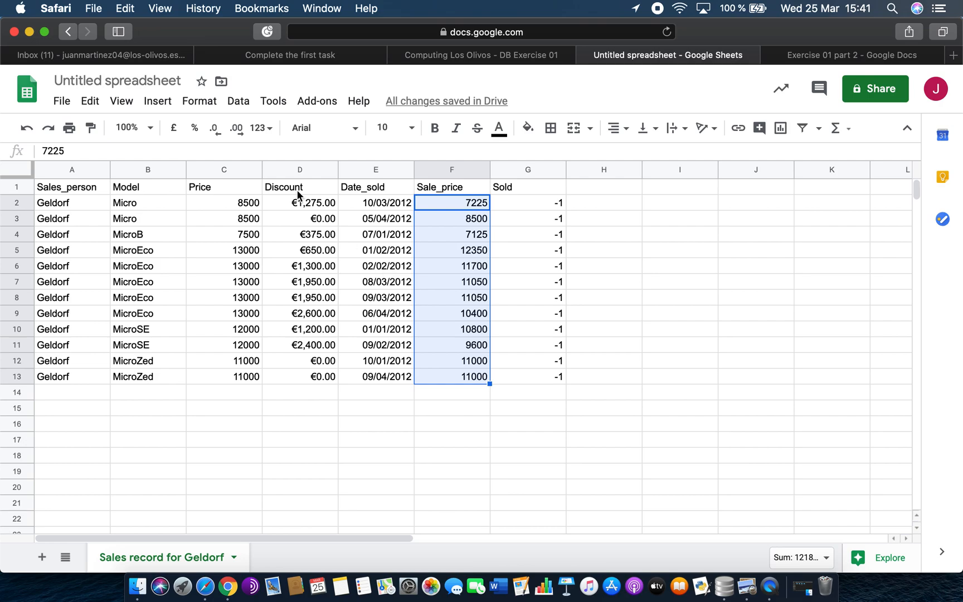
left_click(261, 128)
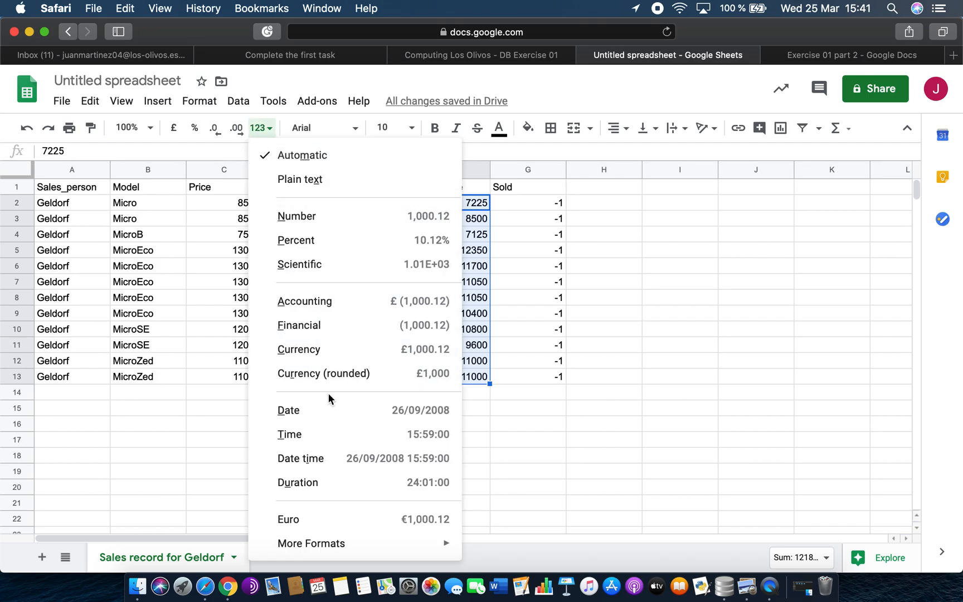
left_click(323, 520)
left_click(471, 444)
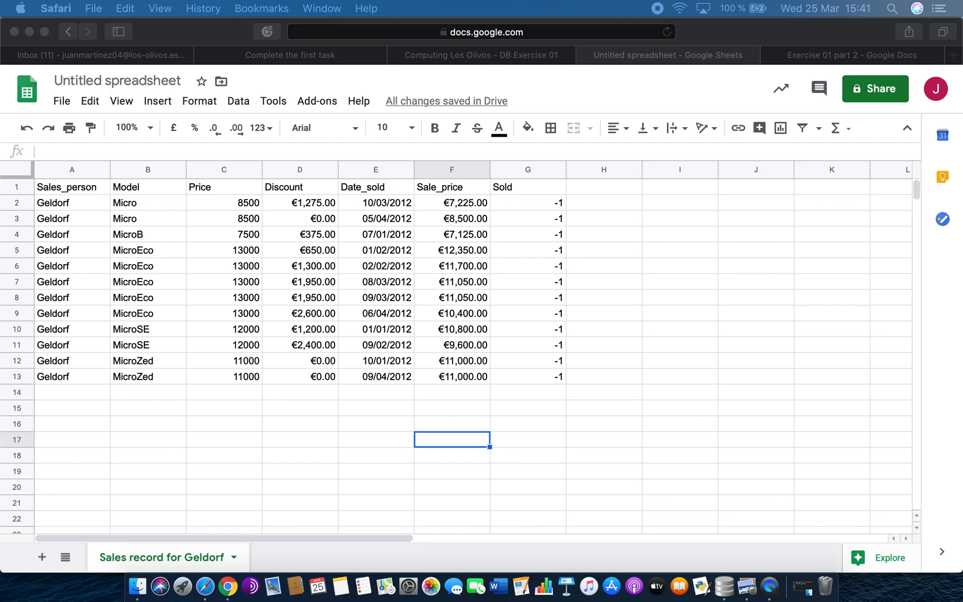
- Calculate the total of the Sale_price column in cell F15 with =SUM(F2:F13)
double_click(455, 409)
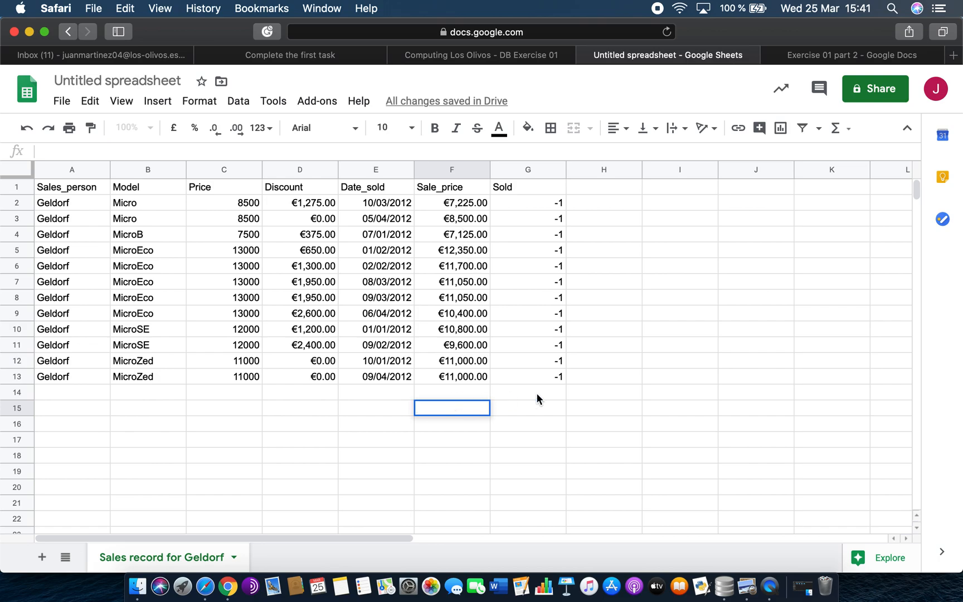
type("=")
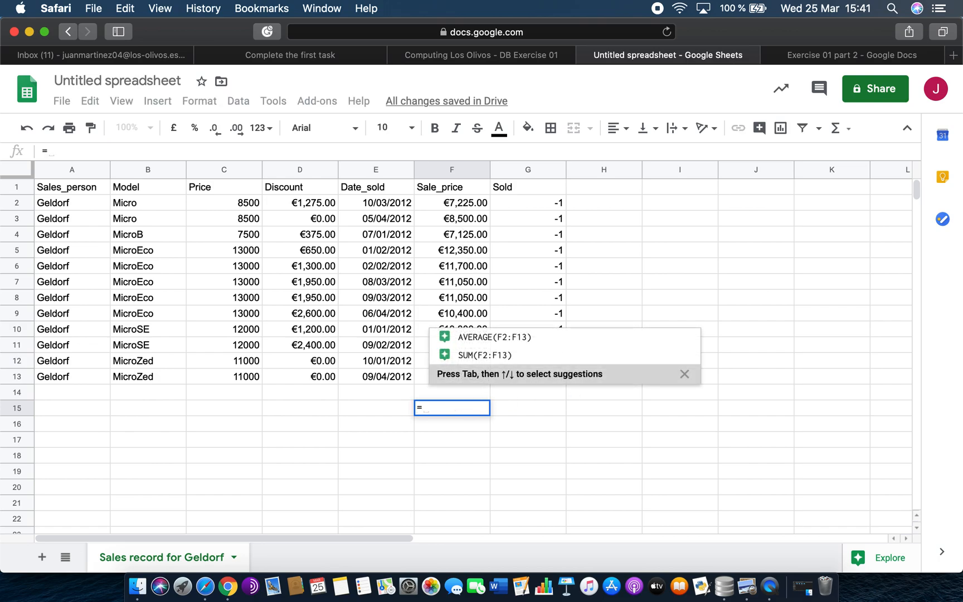
left_click(480, 351)
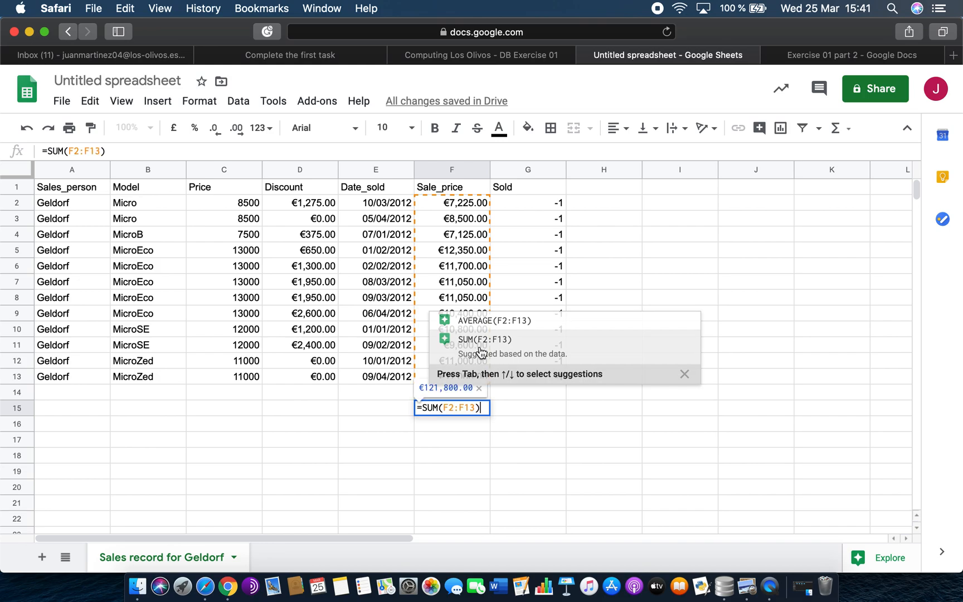
key("Return")
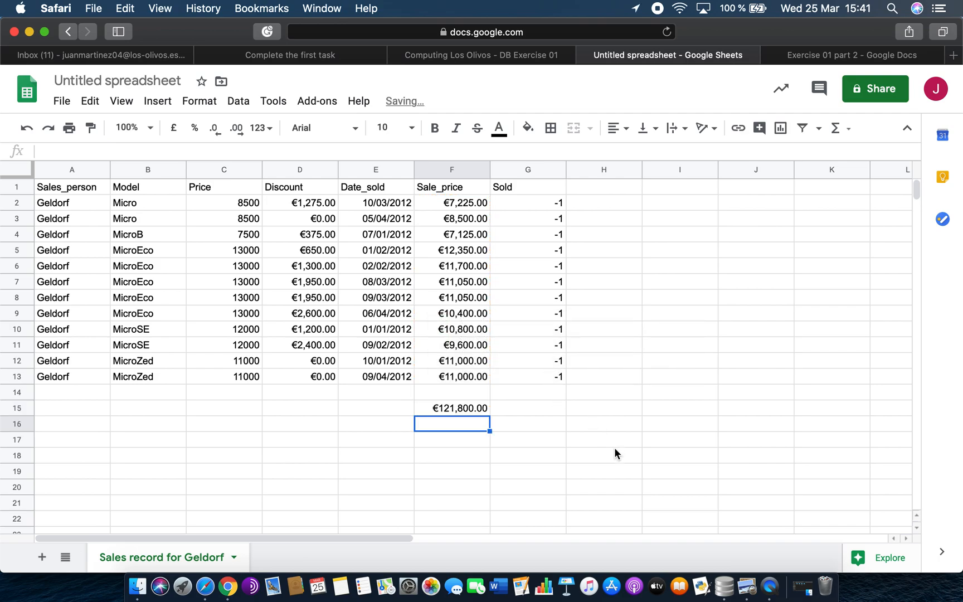
left_click(471, 411)
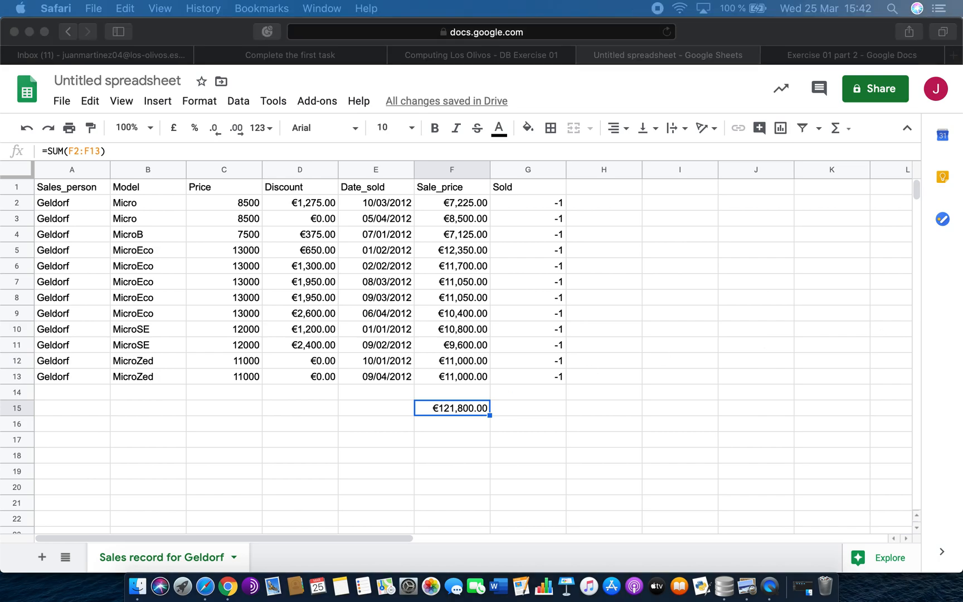
- Check the DatabaseExercise01 PDF for the wording and placement of the total's label, and return to the spreadsheet
left_click_drag(962, 111, 697, 56)
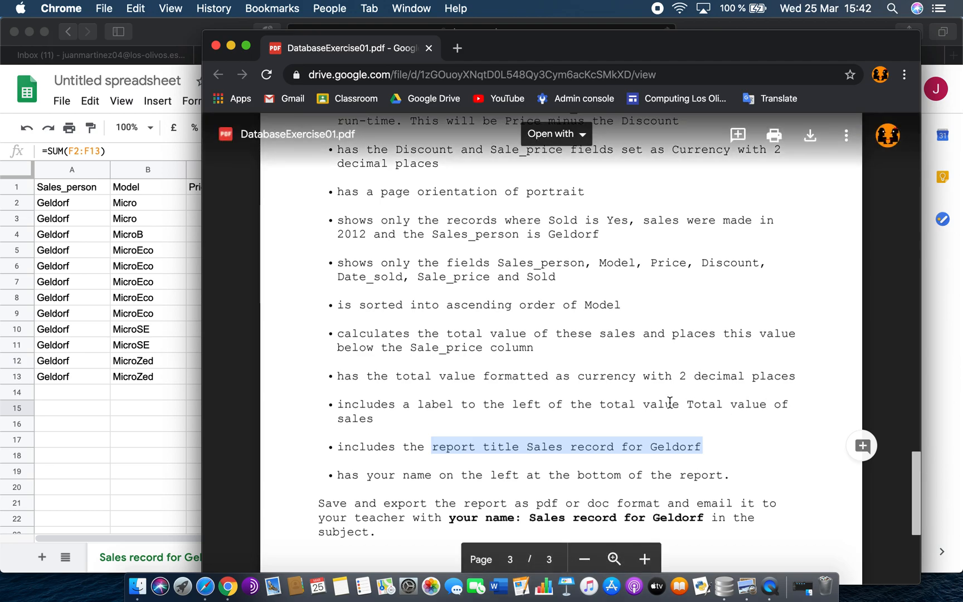
mouse_move(723, 405)
left_mouse_down()
mouse_move(377, 412)
mouse_move(396, 420)
mouse_move(718, 417)
left_mouse_up()
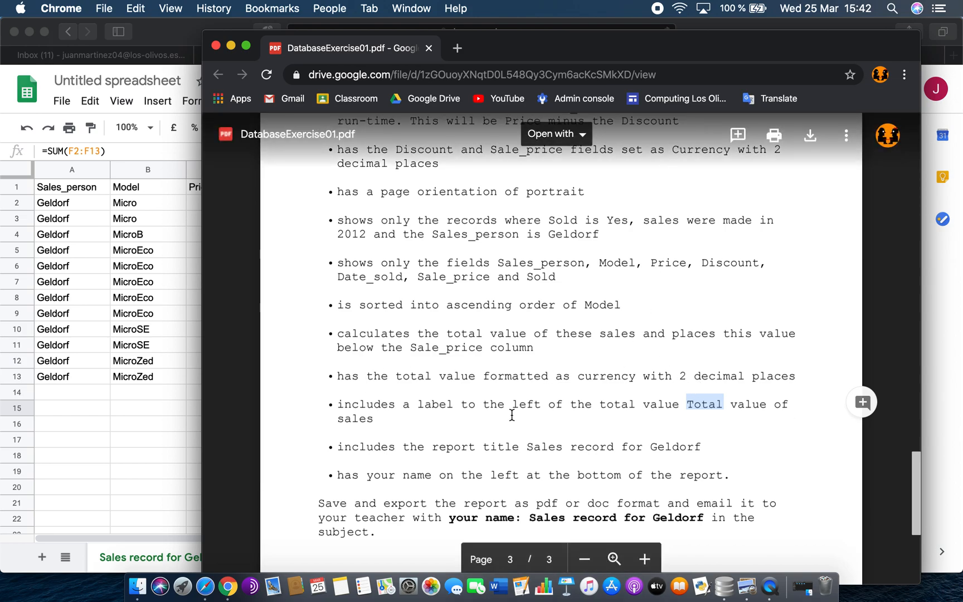
left_click(742, 385)
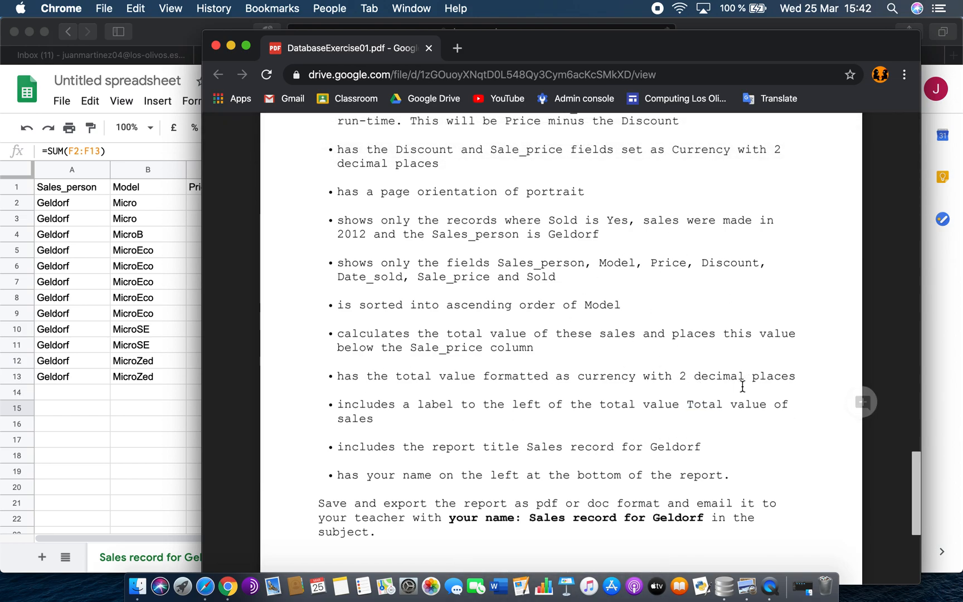
left_click_drag(639, 50, 962, 84)
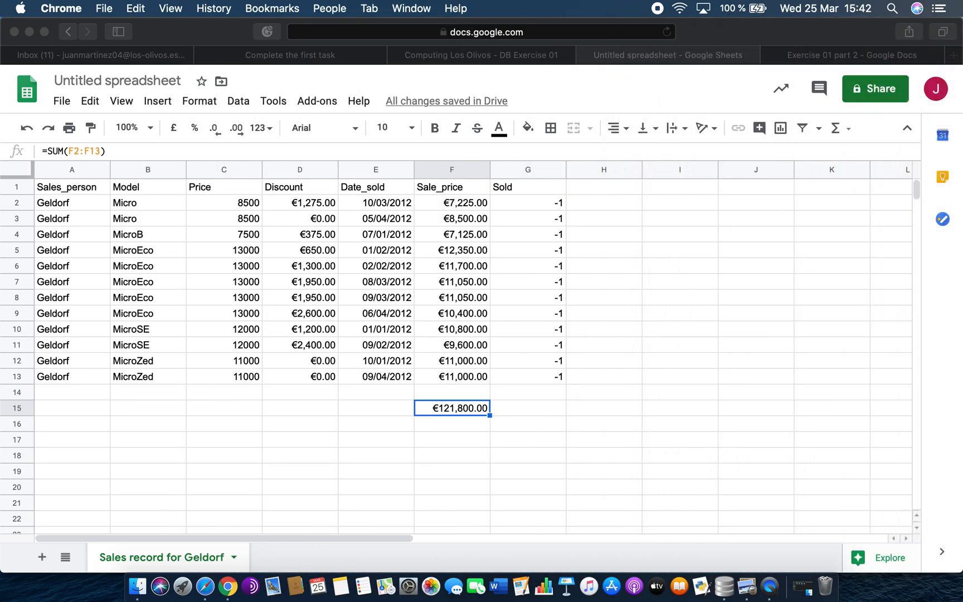
- Enter the label "Total value of sales" in cell D15, in the same row as the sales total
left_click(322, 402)
left_click(359, 411)
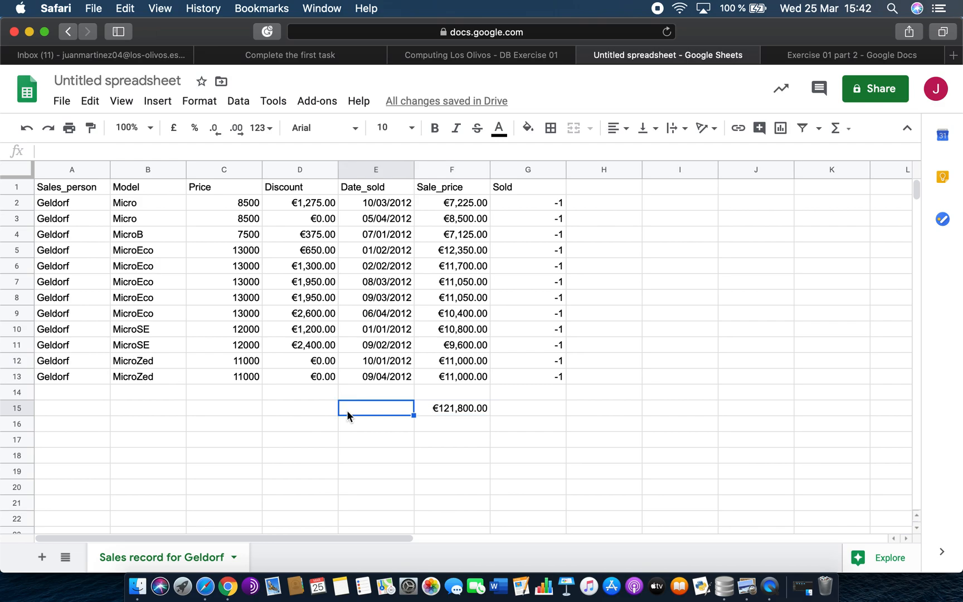
left_click(282, 410)
type("T")
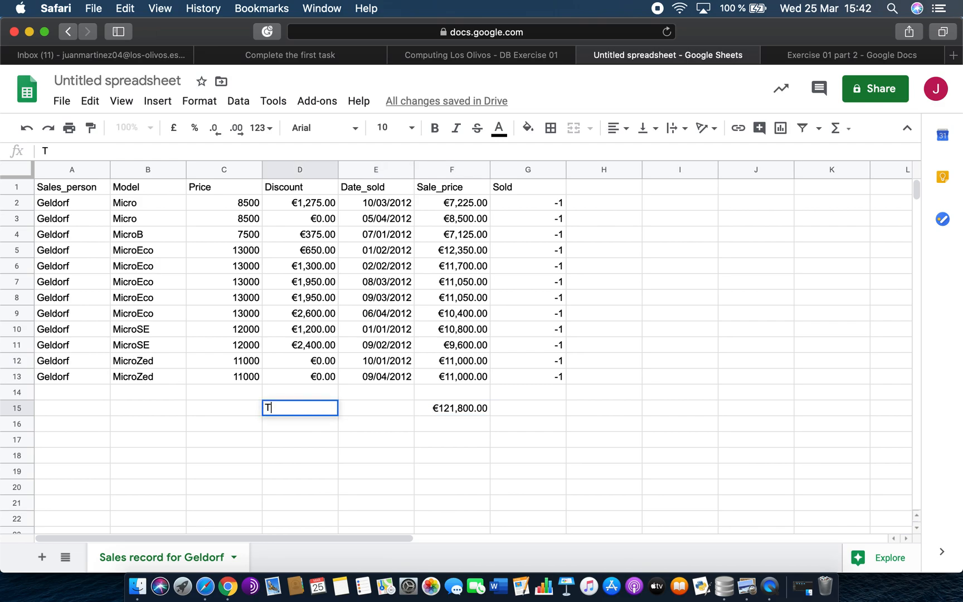
type("otal value of sales")
key("Return")
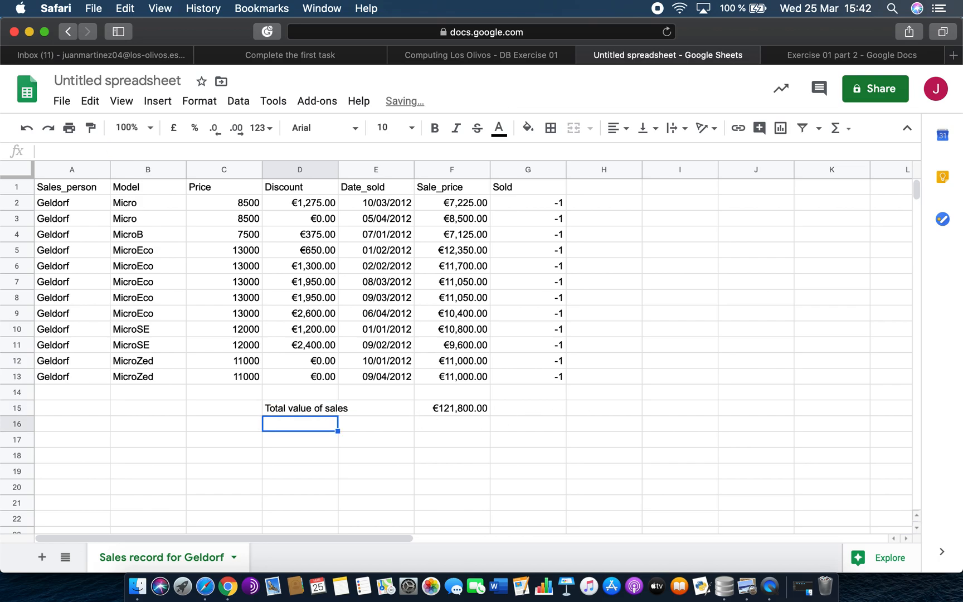
- Merge cells D15:E15 holding the "Total value of sales" label and align the label right
left_click(349, 408)
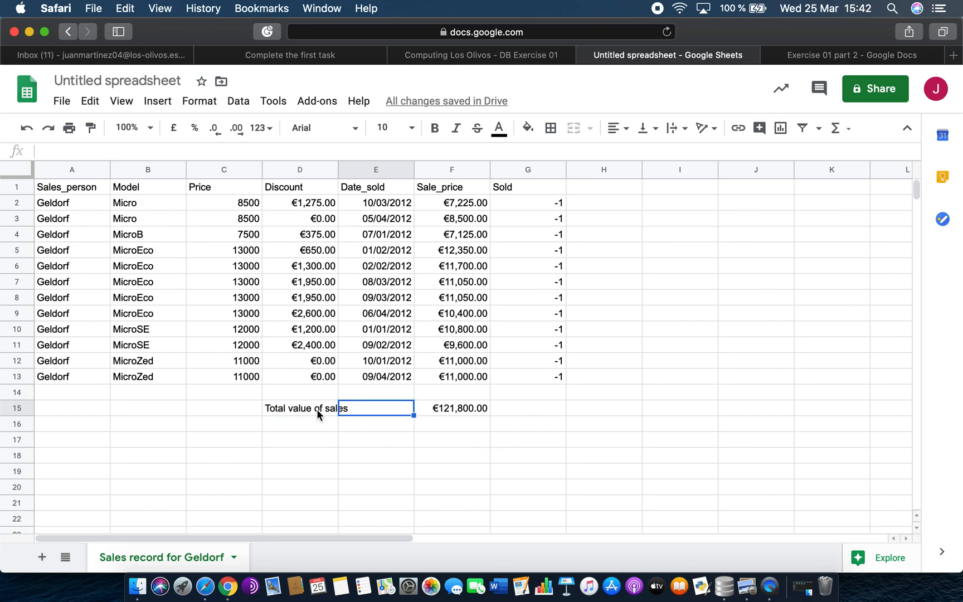
left_click(318, 408)
left_click(373, 409)
left_click_drag(335, 411, 322, 413)
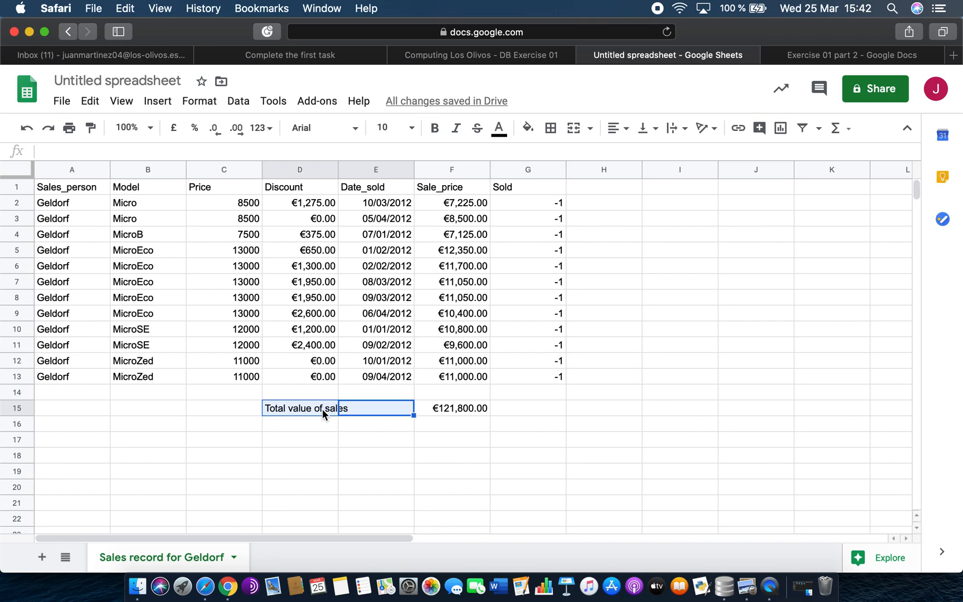
left_click(574, 132)
left_click(626, 132)
left_click(650, 156)
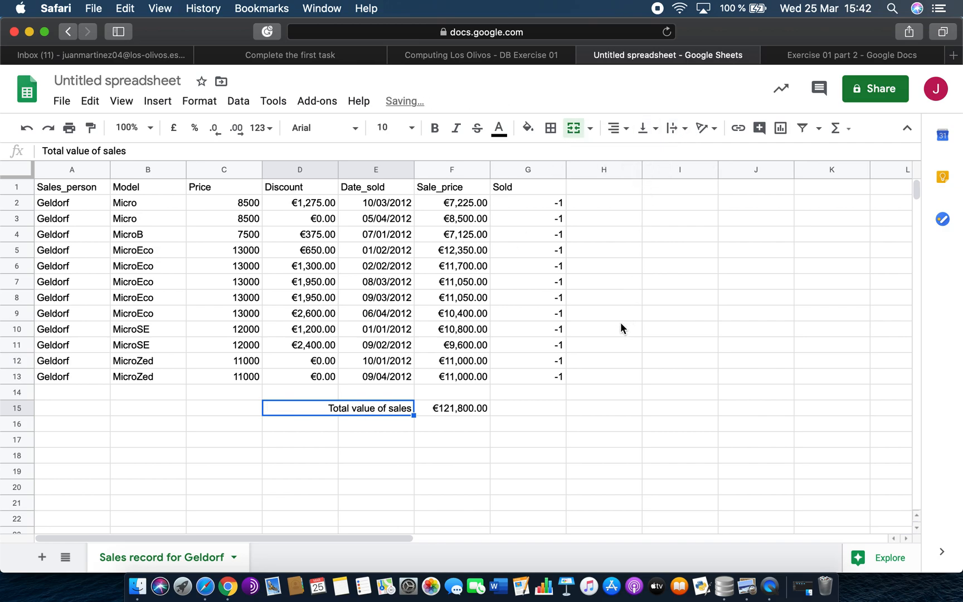
left_click(559, 433)
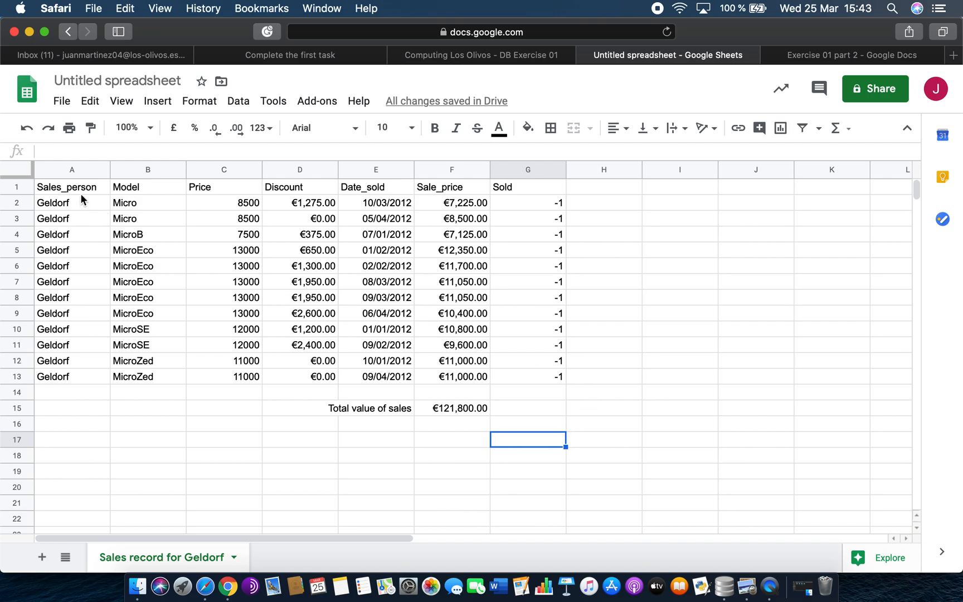
- Copy the sales table A1:G15 and paste it unlinked below the title in the Exercise 01 part 2 document
left_click_drag(72, 188, 527, 406)
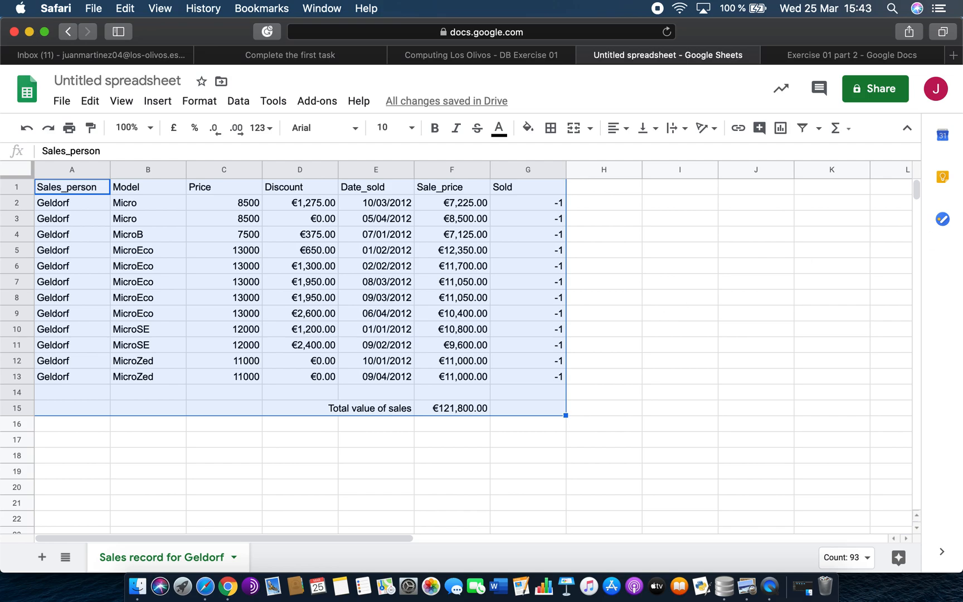
key("super+c")
left_click(822, 53)
key("super+v")
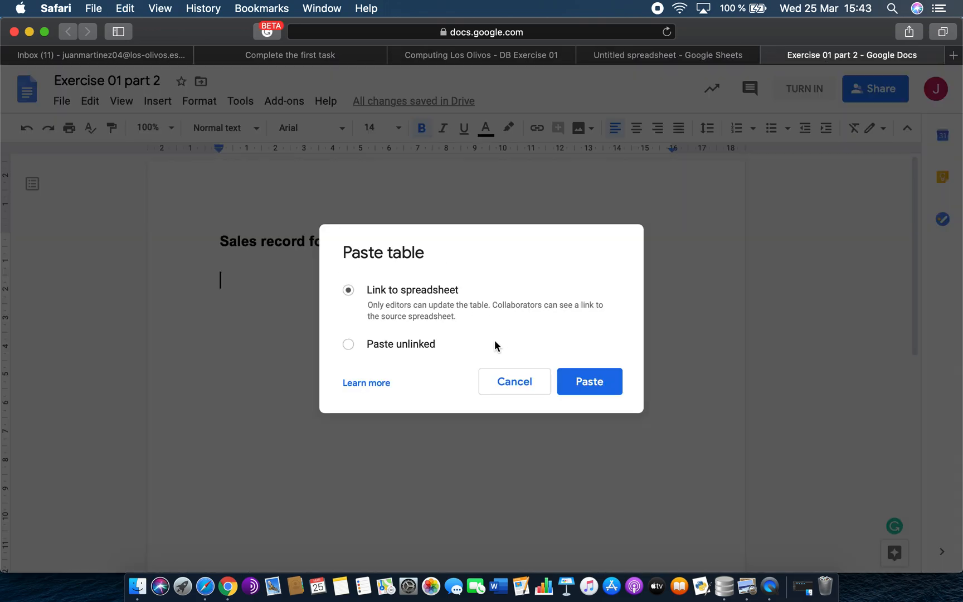
left_click(363, 348)
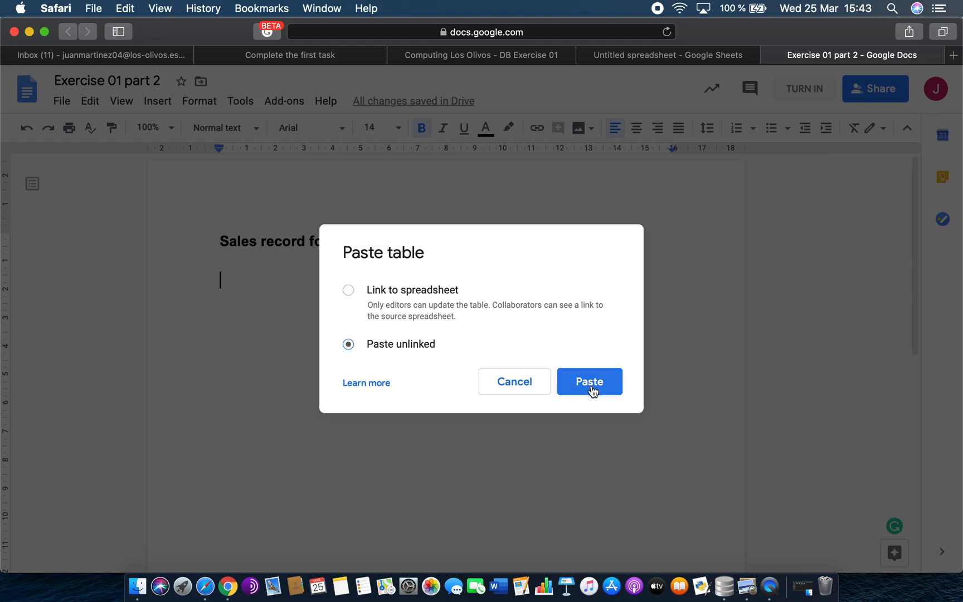
key("Return")
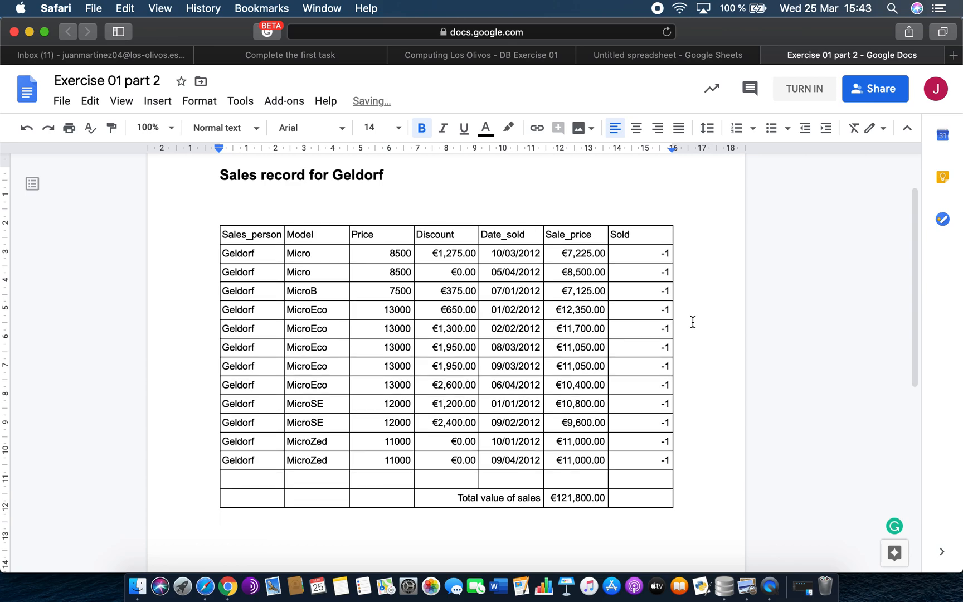
- Delete the extra blank line between the report title and the pasted sales table
scroll(695, 388, "down", 3)
scroll(696, 388, "up", 2)
scroll(695, 387, "up", 3)
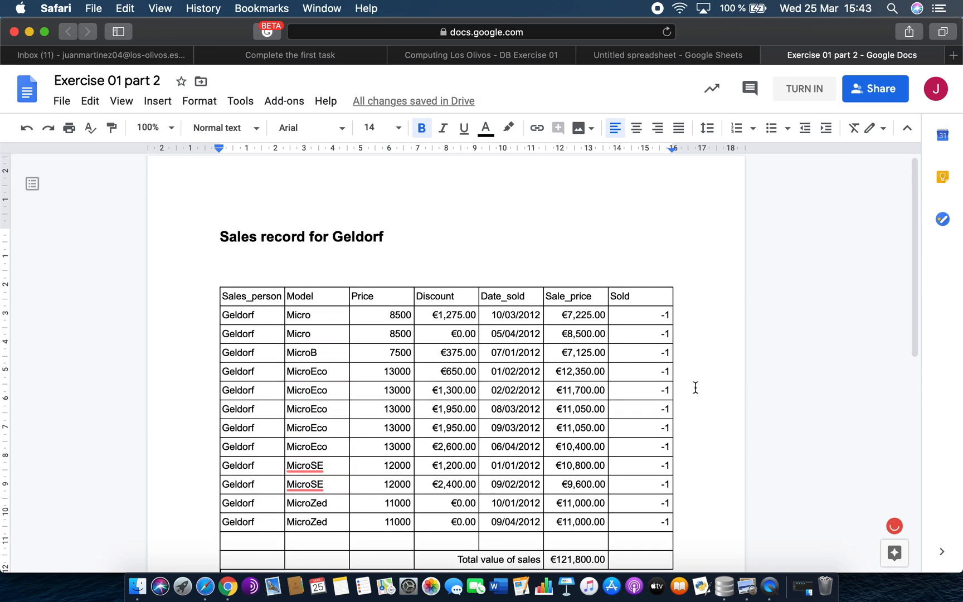
left_click(399, 260)
key("BackSpace")
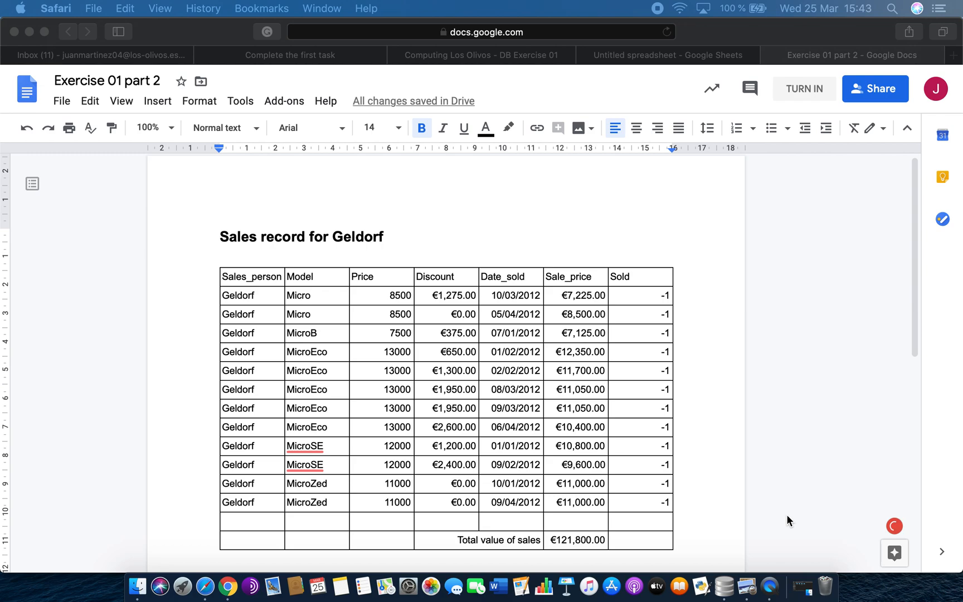
- Add a left-aligned page footer reading "By" followed by the author's full name
scroll(710, 509, "down", 10)
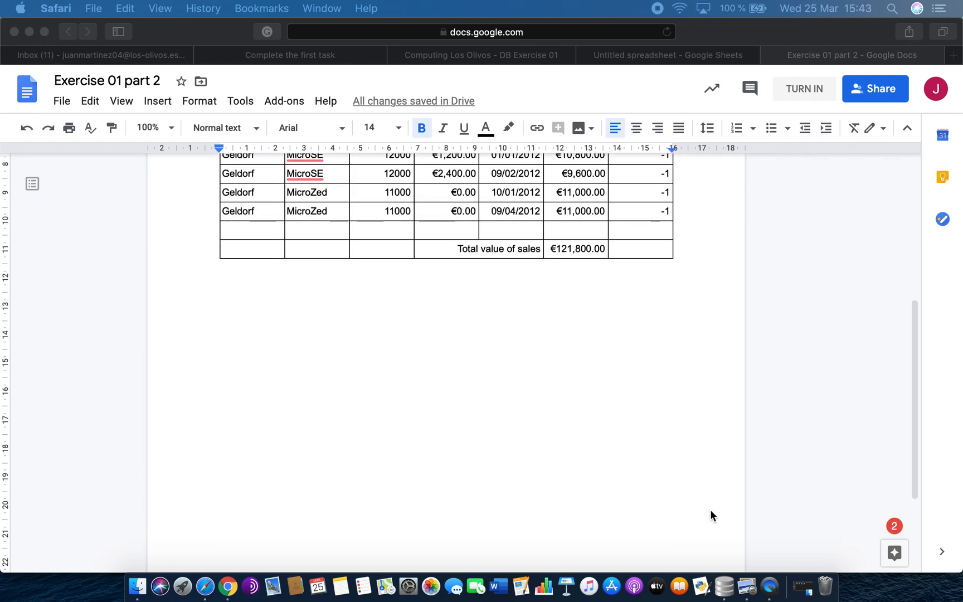
scroll(710, 509, "down", 1)
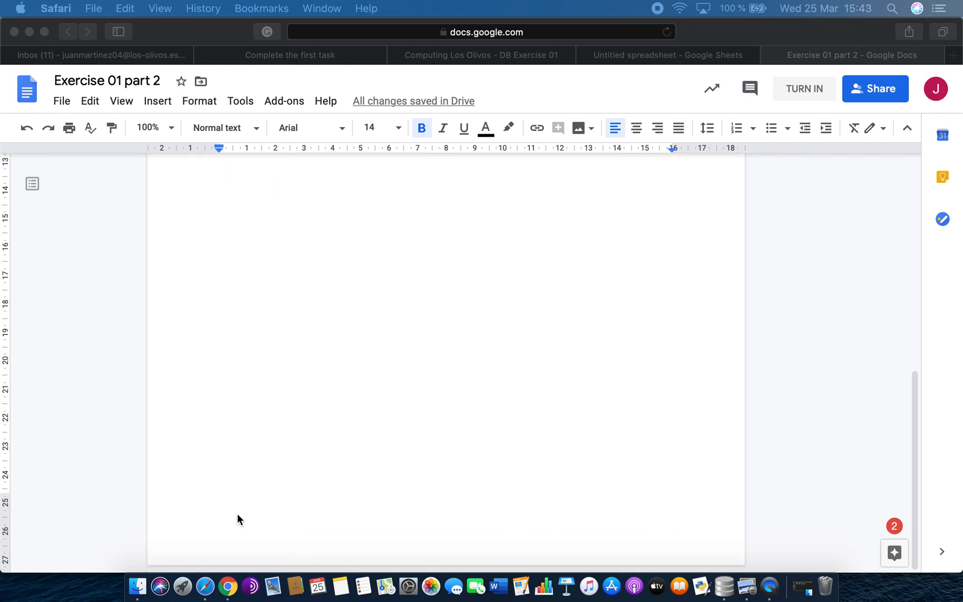
double_click(211, 547)
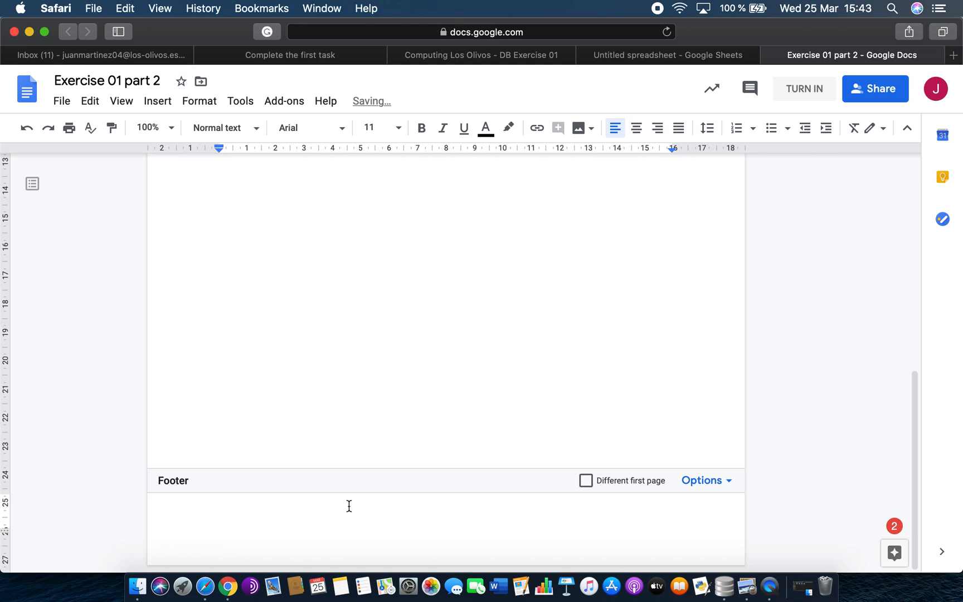
type("By Paul Mc Tear")
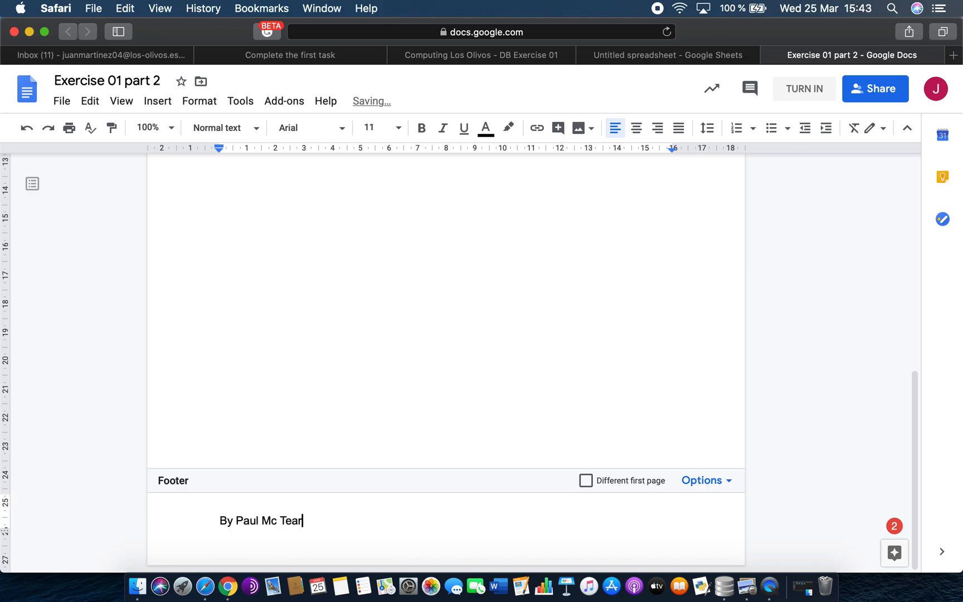
key("Escape")
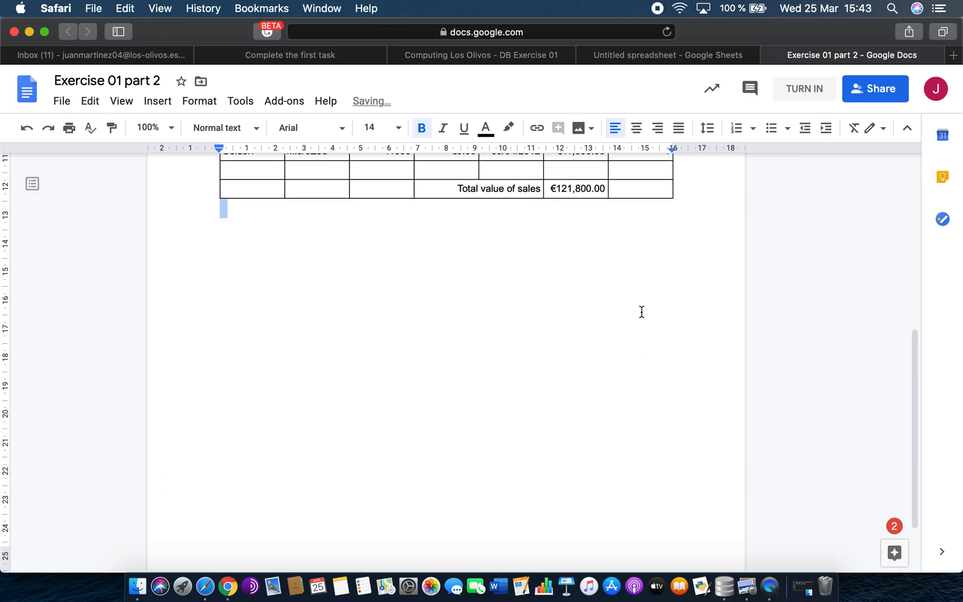
scroll(641, 312, "up", 10)
left_click(557, 234)
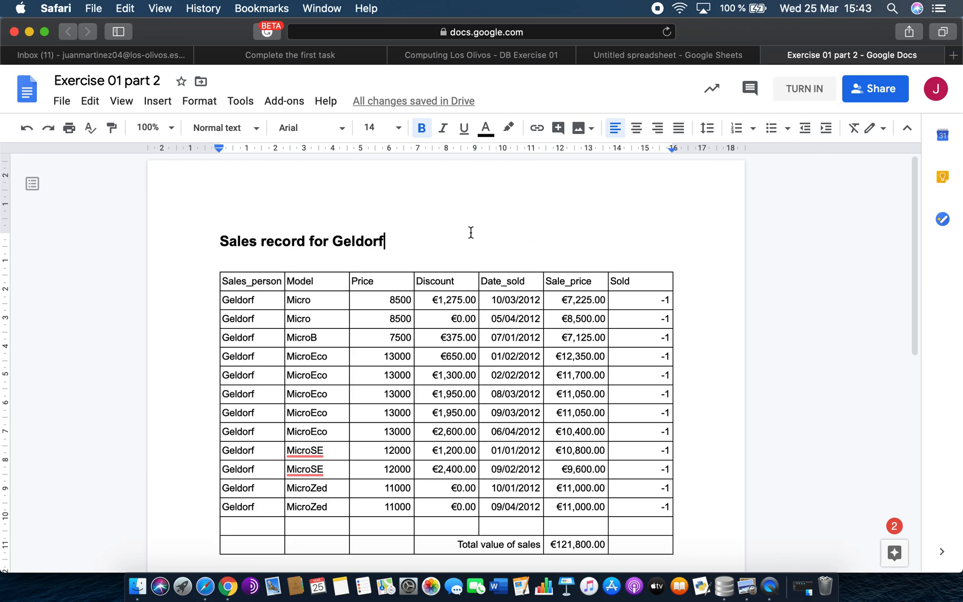
left_click(801, 95)
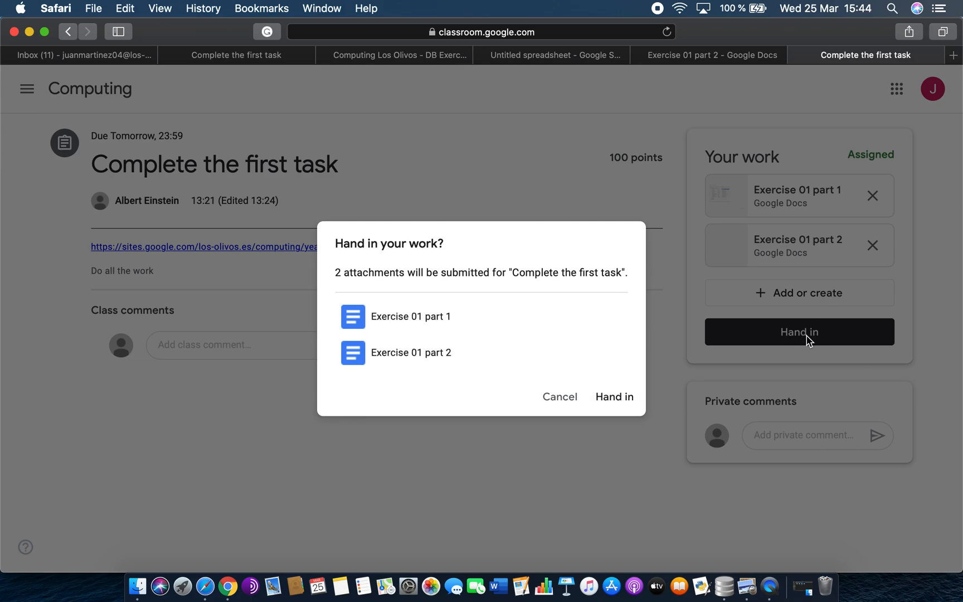
left_click(562, 399)
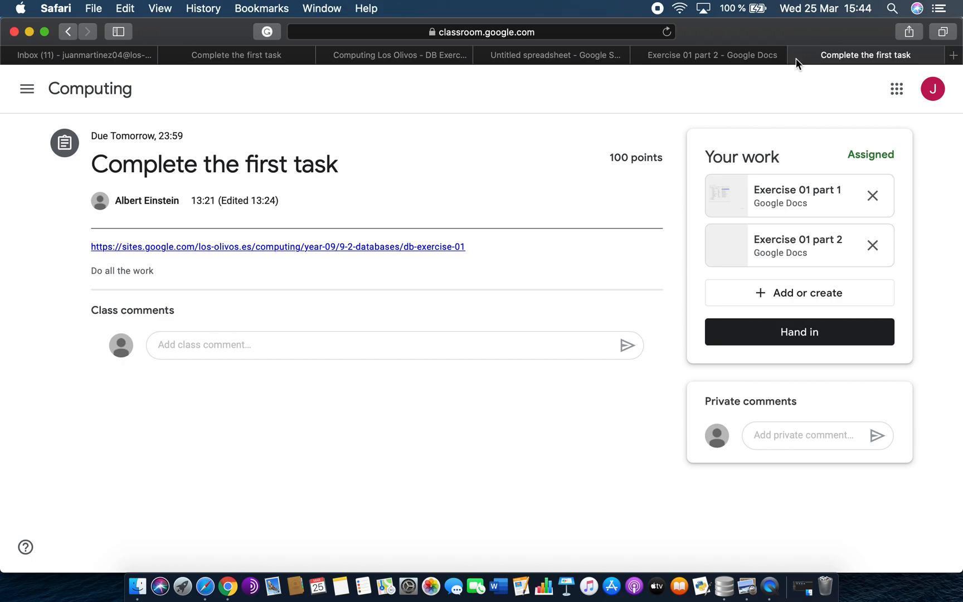
left_click(796, 56)
- Review the finished report against the requirements listed in DatabaseExercise01.pdf in the Chrome window
scroll(680, 322, "down", 5)
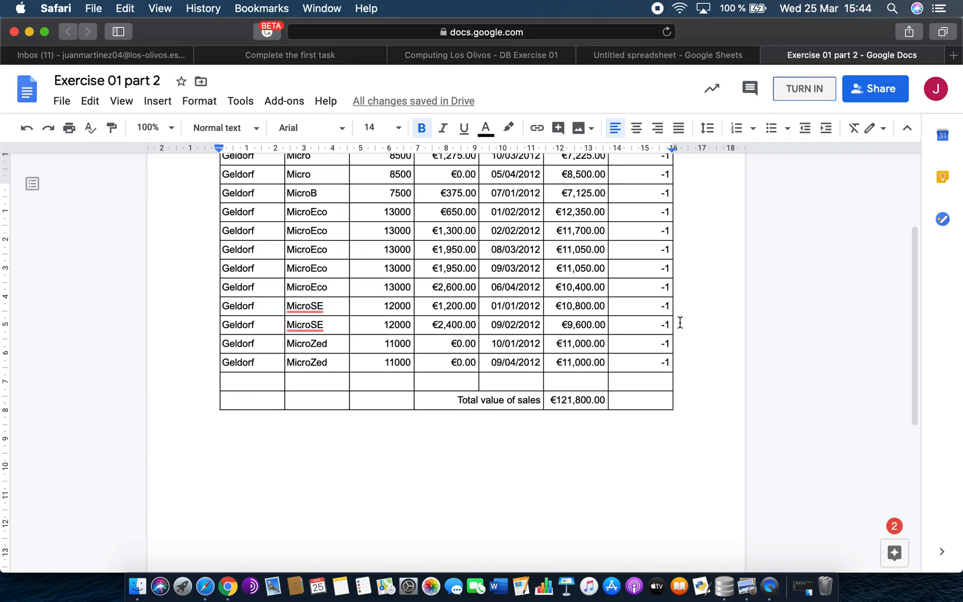
scroll(680, 322, "up", 5)
scroll(680, 322, "down", 3)
scroll(680, 322, "up", 3)
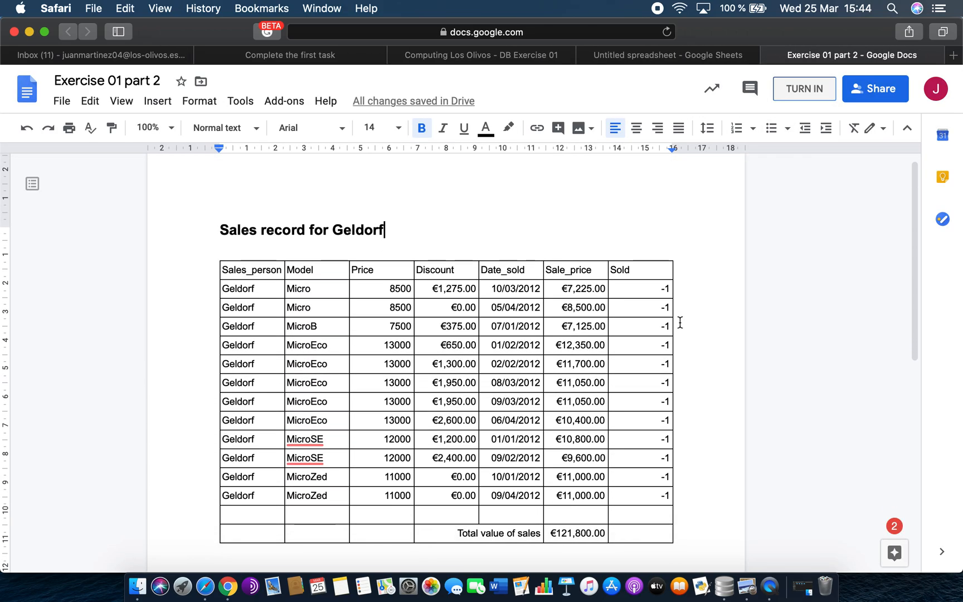
left_click_drag(962, 112, 601, 155)
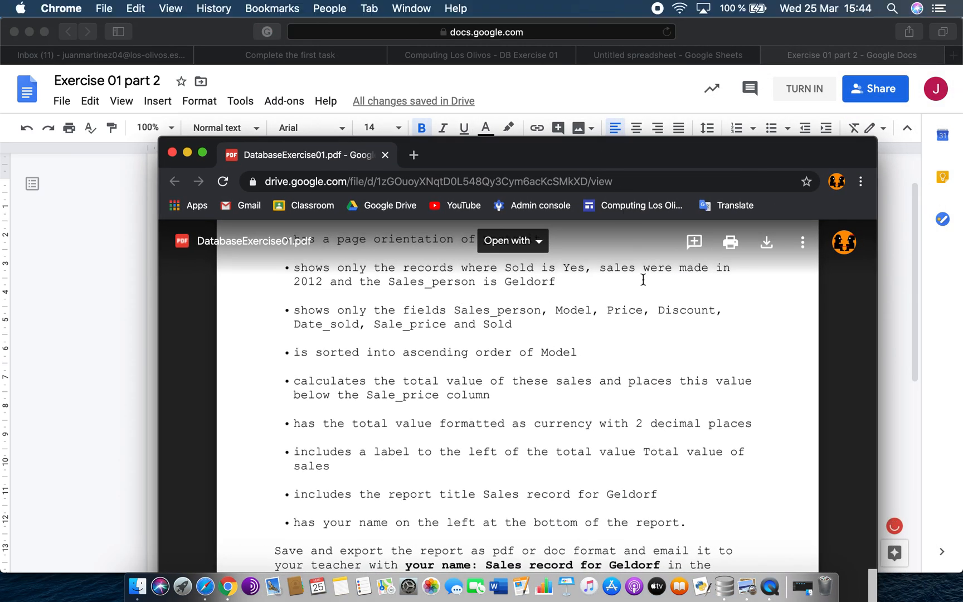
scroll(643, 279, "up", 5)
scroll(643, 279, "down", 5)
scroll(643, 279, "down", 5)
left_click_drag(590, 160, 962, 112)
scroll(619, 380, "down", 1)
scroll(619, 380, "down", 3)
scroll(619, 380, "up", 4)
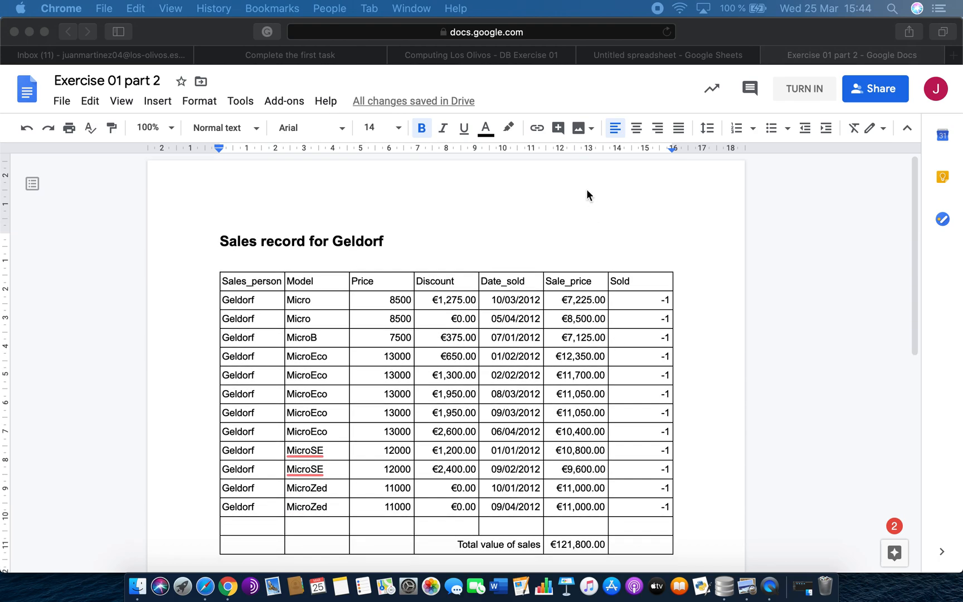
- Close the Exercise 01 part 2 document and the untitled spreadsheet
left_click(811, 57)
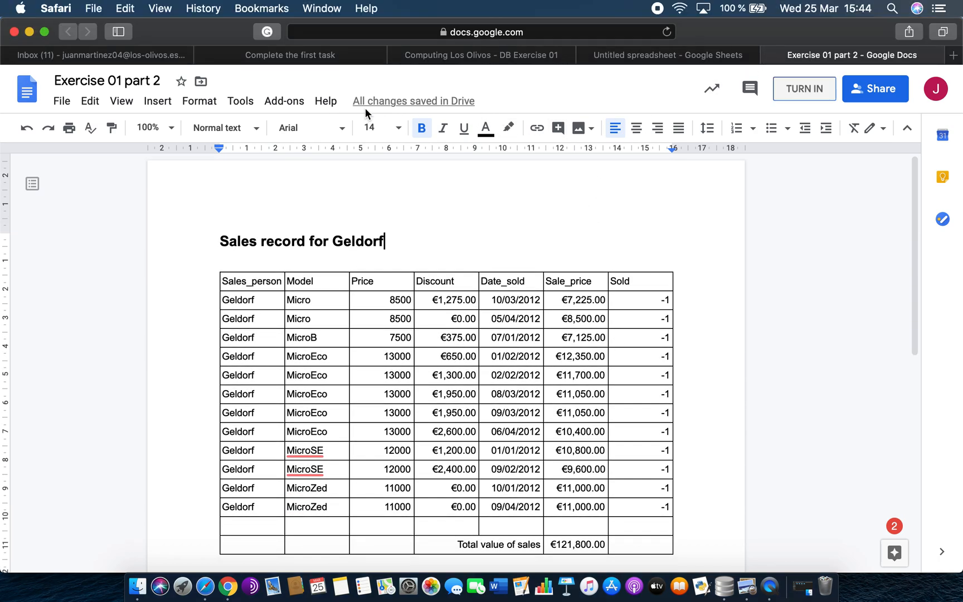
left_click(770, 55)
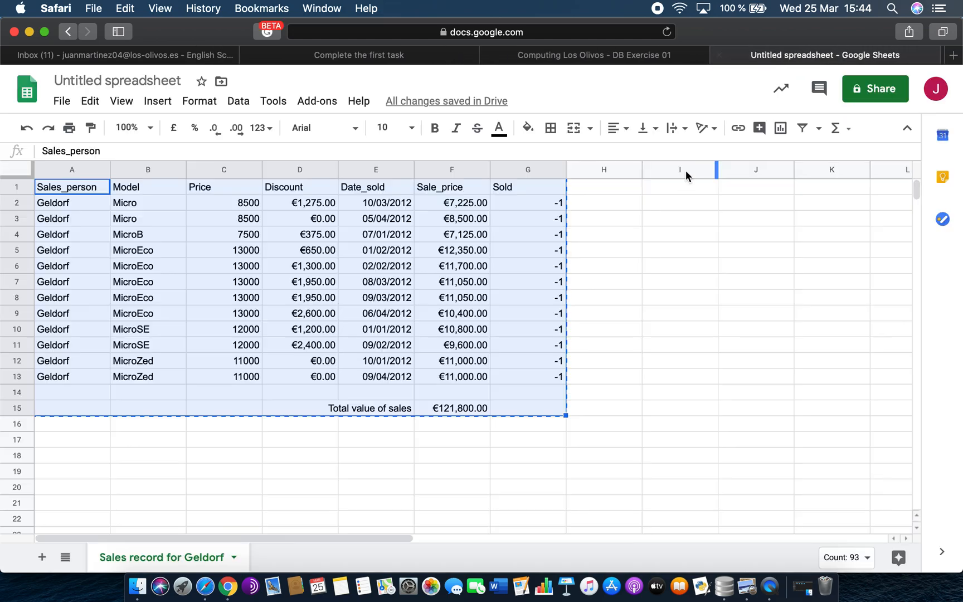
left_click(723, 55)
- Refresh the "Complete the first task" assignment in Google Classroom and open its Exercise 01 part 2 attachment
left_click(524, 62)
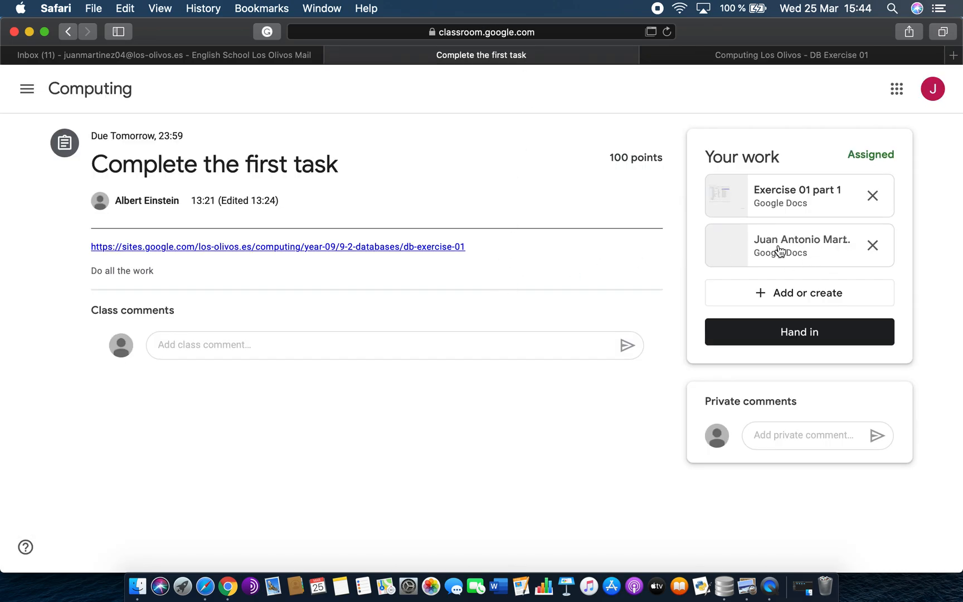
left_click(666, 32)
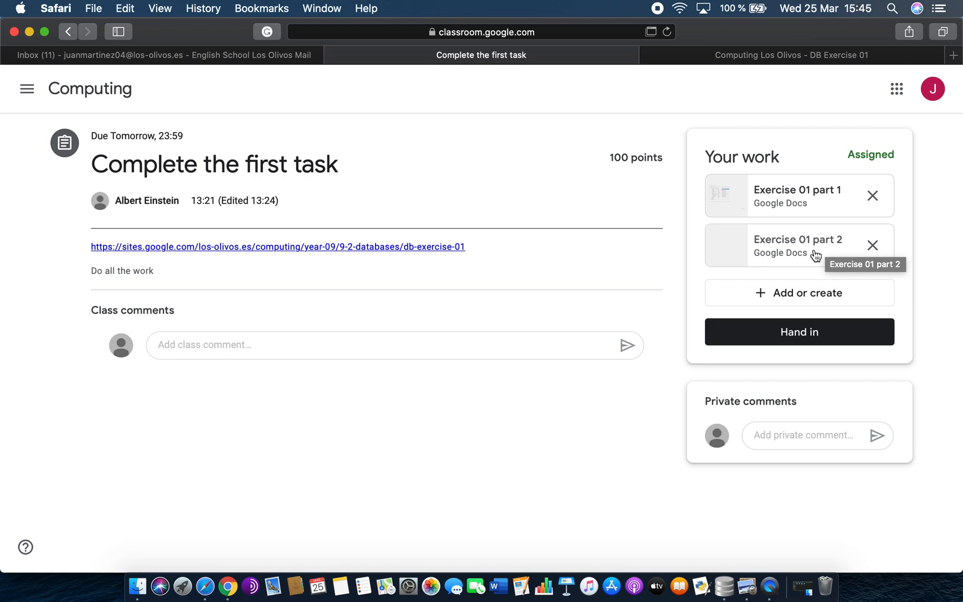
left_click(798, 250)
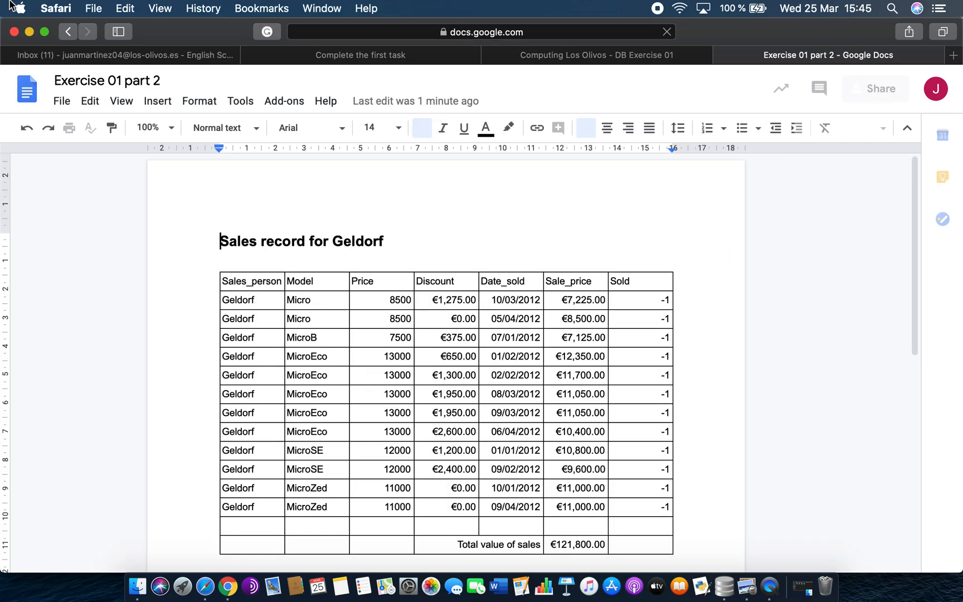
- Switch to DB Browser for SQLite and capture a screenshot of the sales record SQL query with its results
left_click(29, 31)
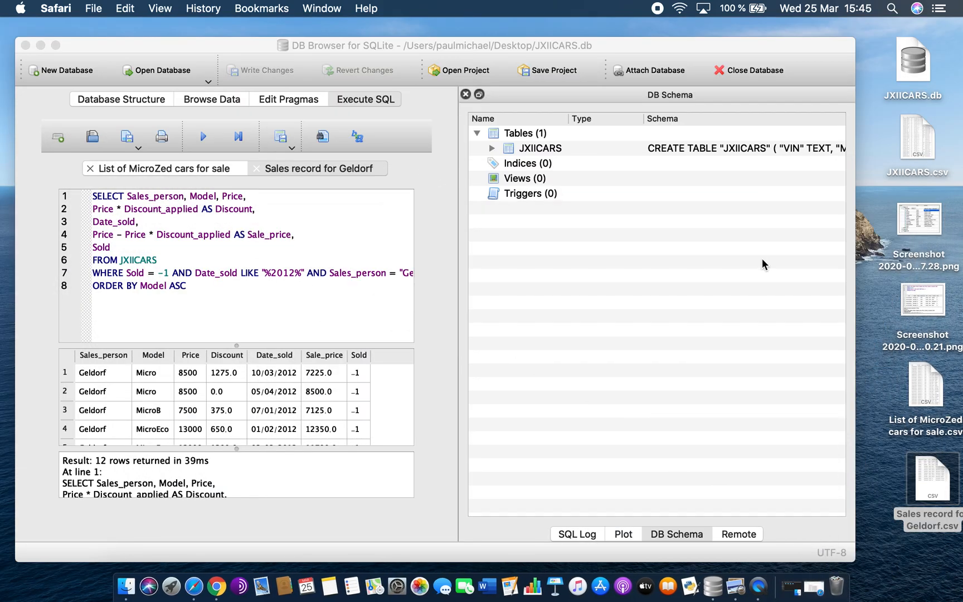
left_click(615, 50)
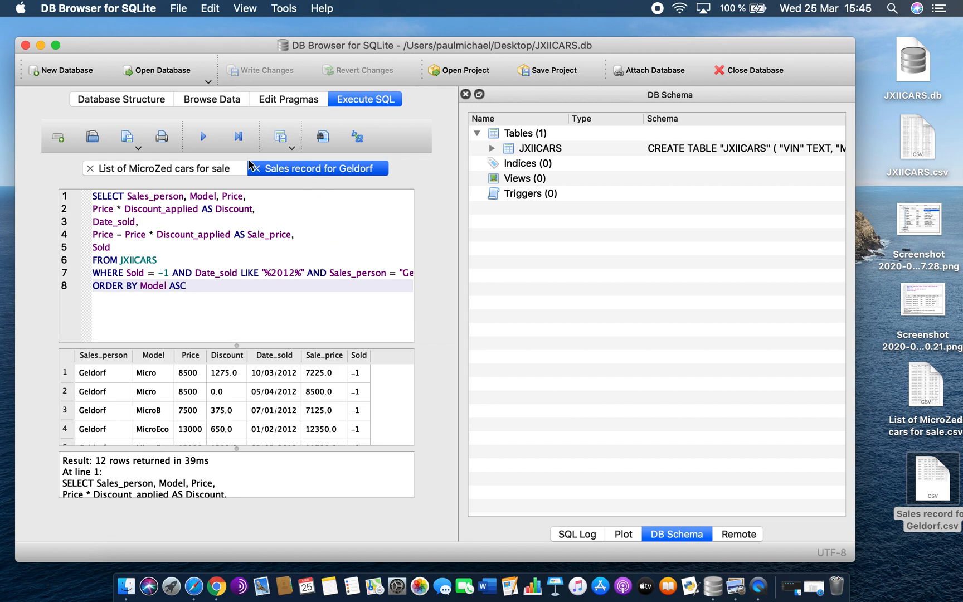
key("super+shift+4")
left_click_drag(49, 179, 427, 514)
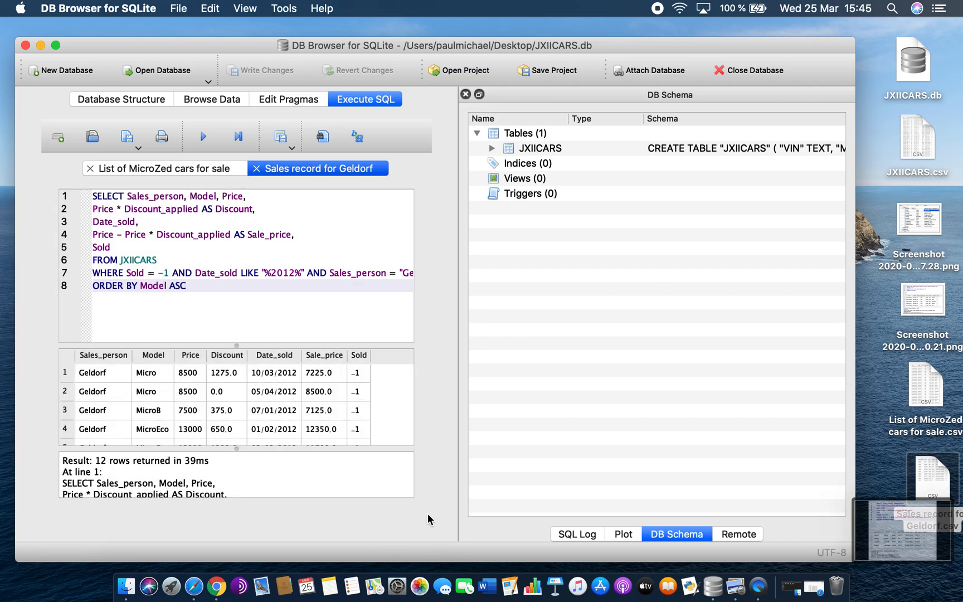
left_click(901, 525)
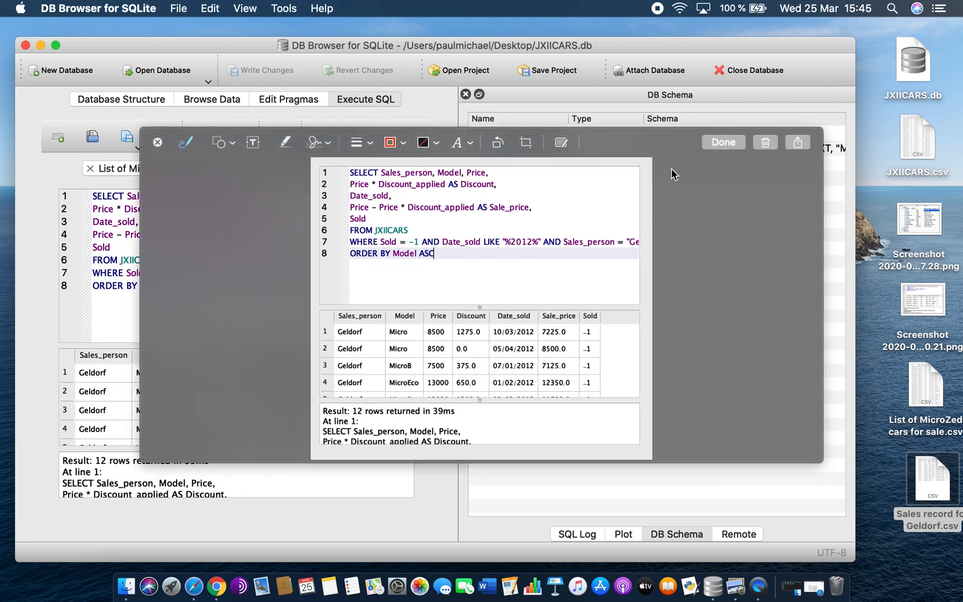
left_click(722, 146)
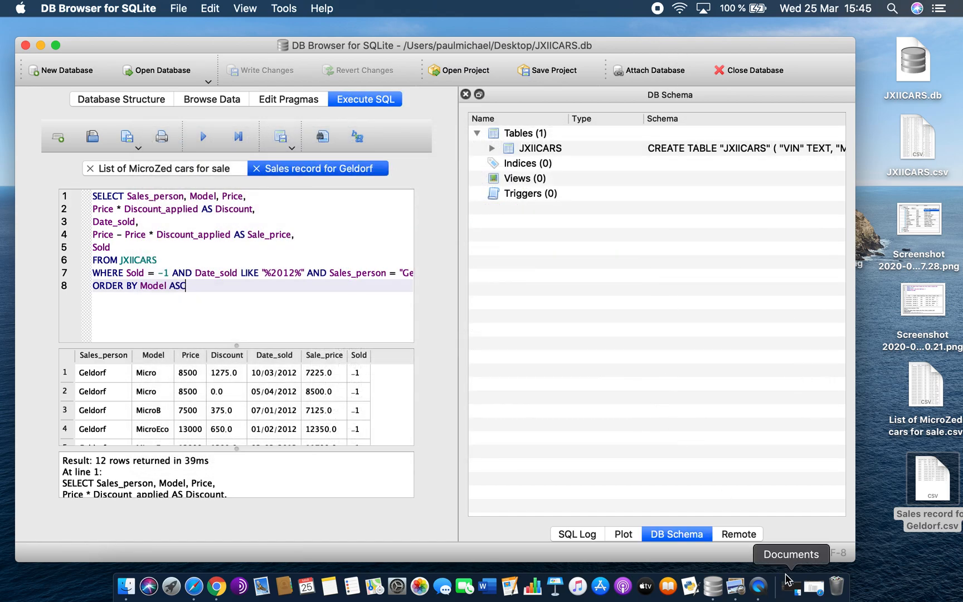
- Return to Exercise 01 part 2 in Safari and insert Screenshot 2020-03-25 at 15.45.28.png on a new line above the report title
mouse_move(819, 574)
left_click(820, 569)
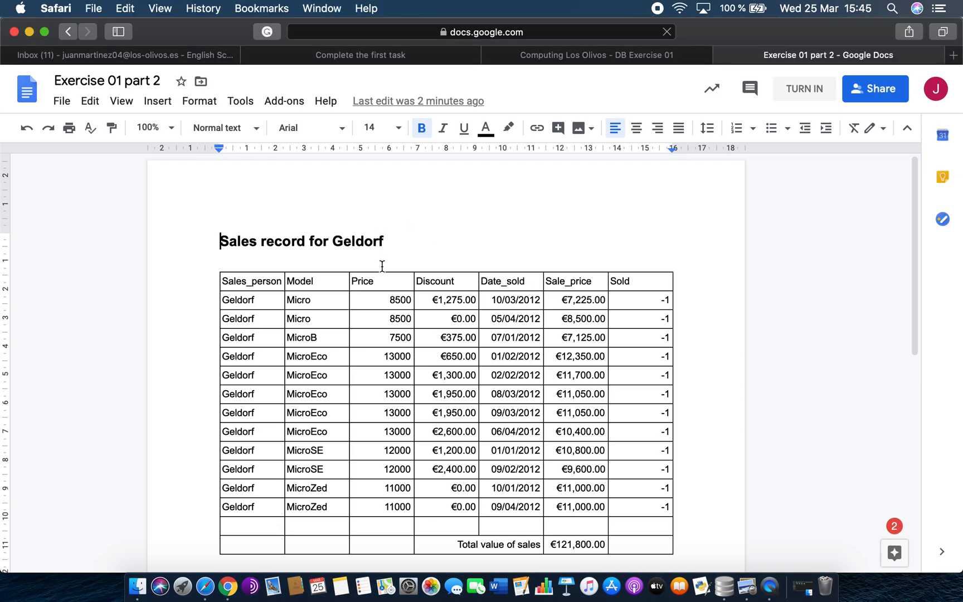
key("Return")
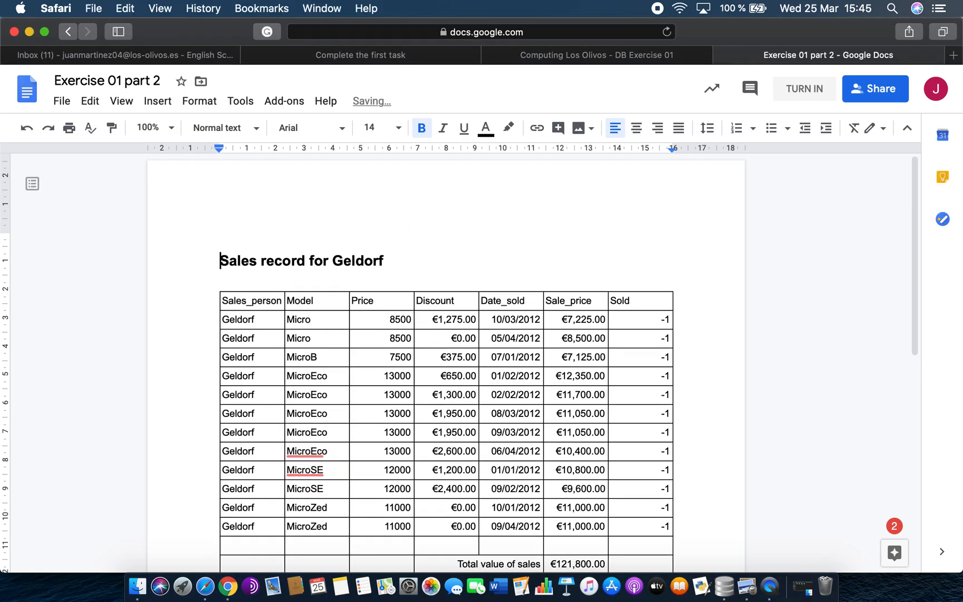
key("Up")
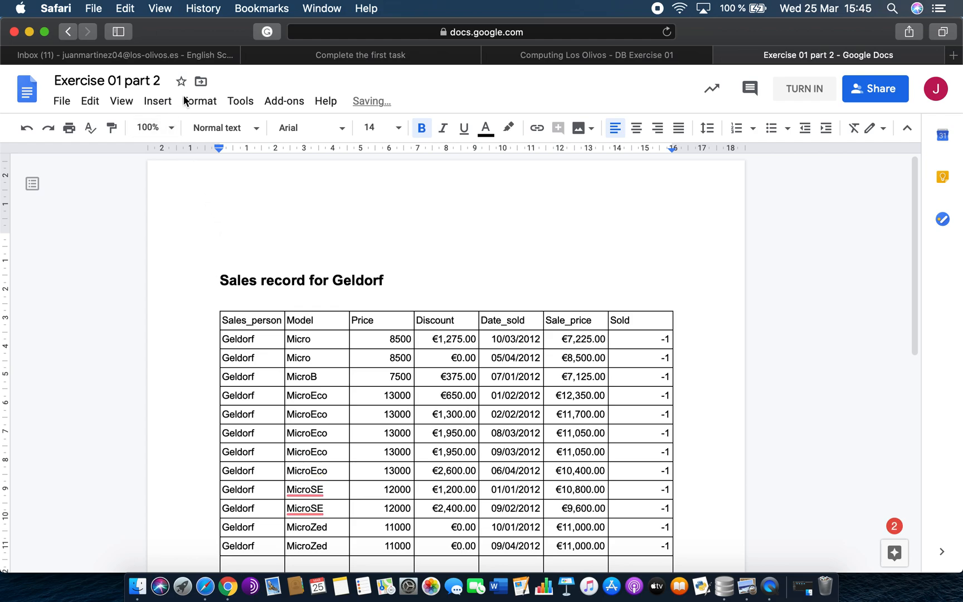
left_click(157, 101)
mouse_move(291, 128)
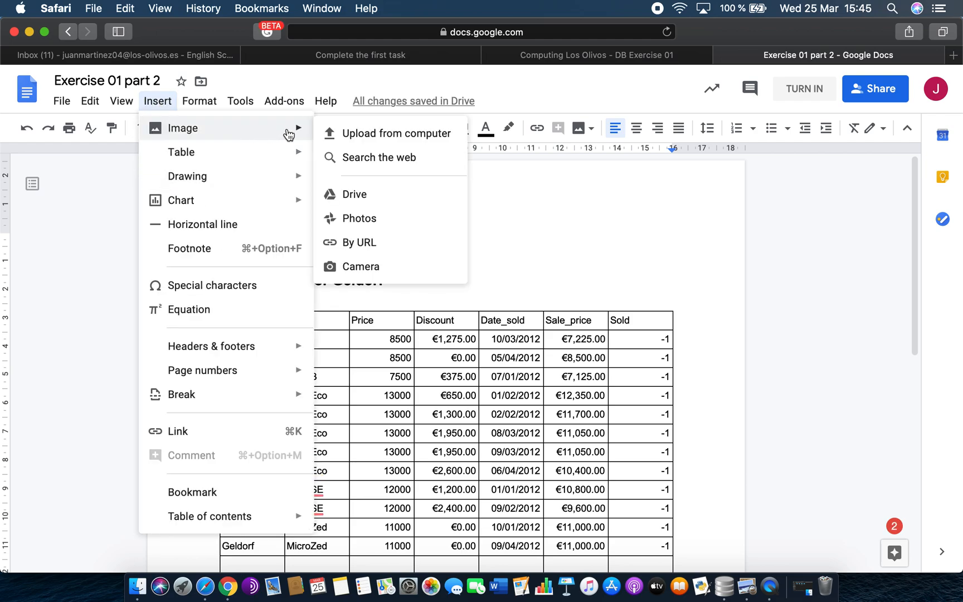
left_click(365, 141)
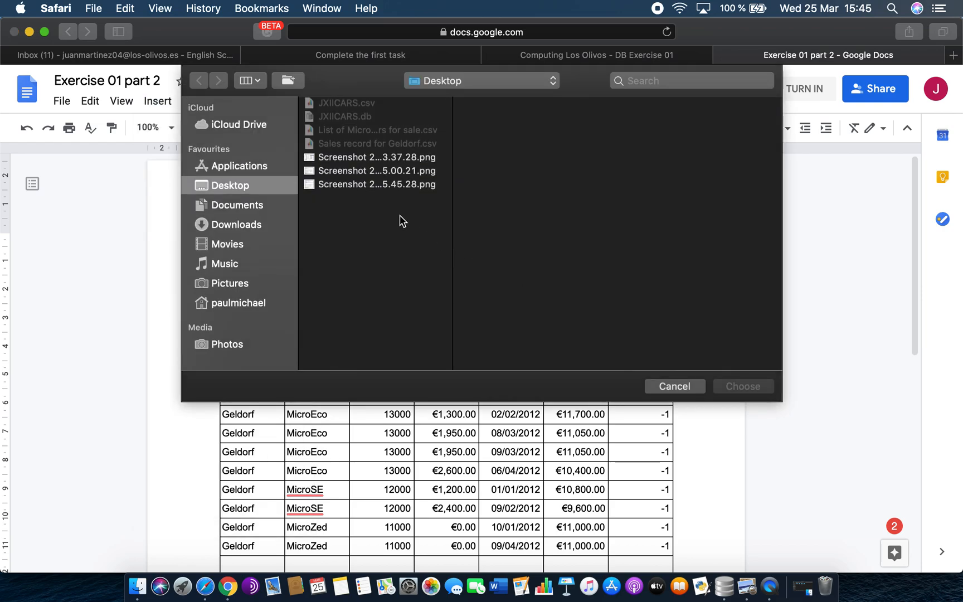
left_click(405, 161)
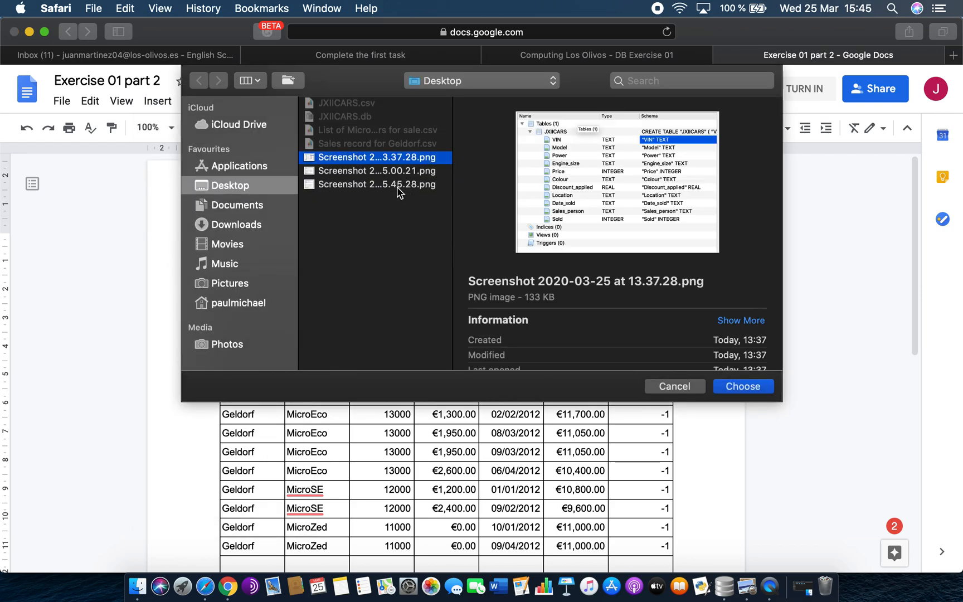
left_click(399, 191)
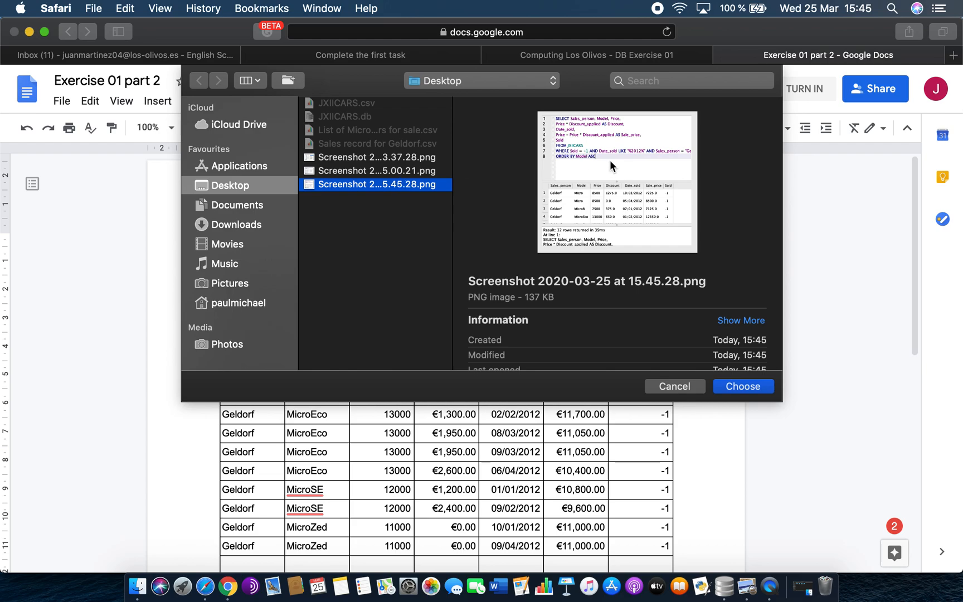
left_click(751, 388)
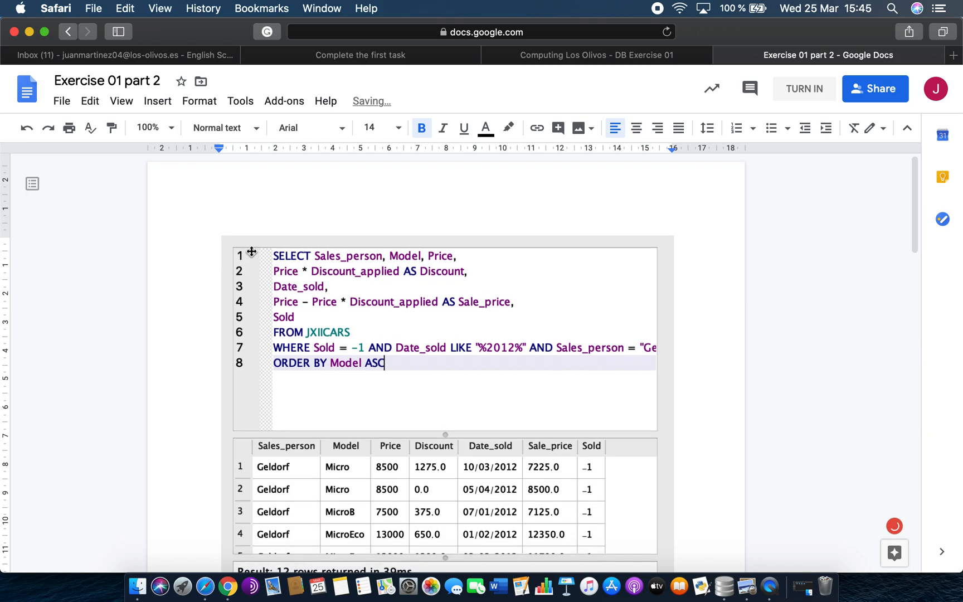
- Add the heading "Evidence" on its own line above the inserted query screenshot
left_click(226, 253)
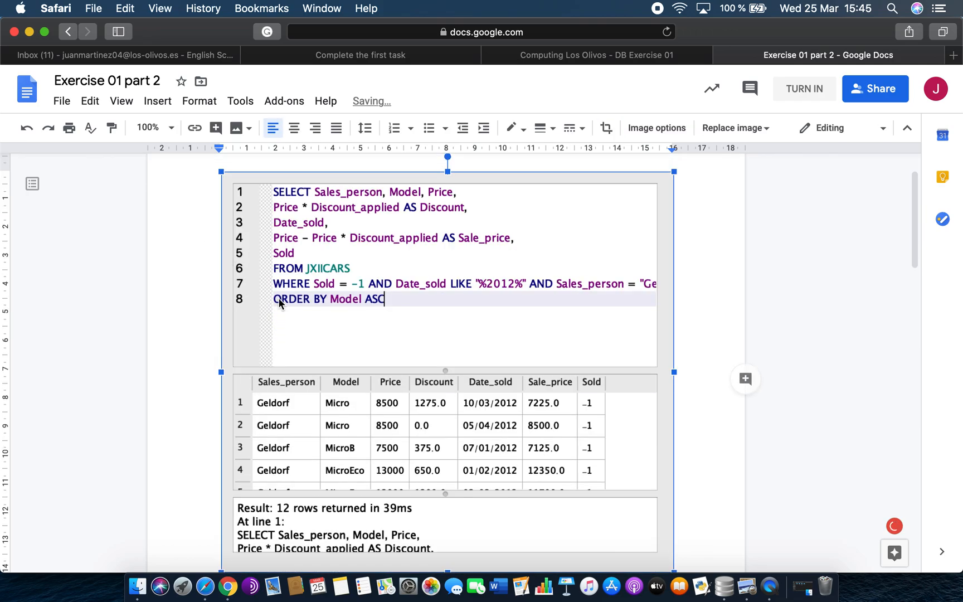
key("Left")
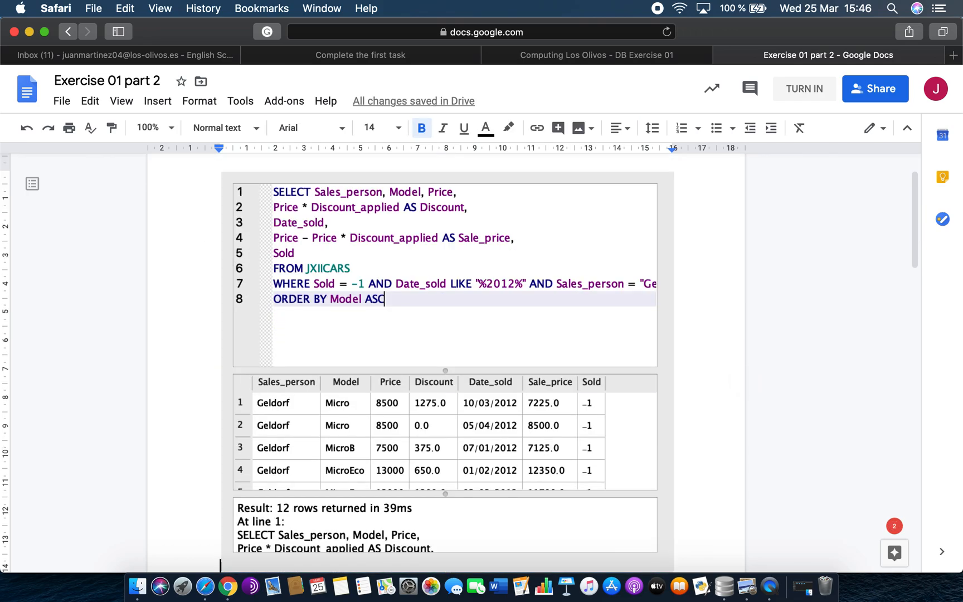
key("Return")
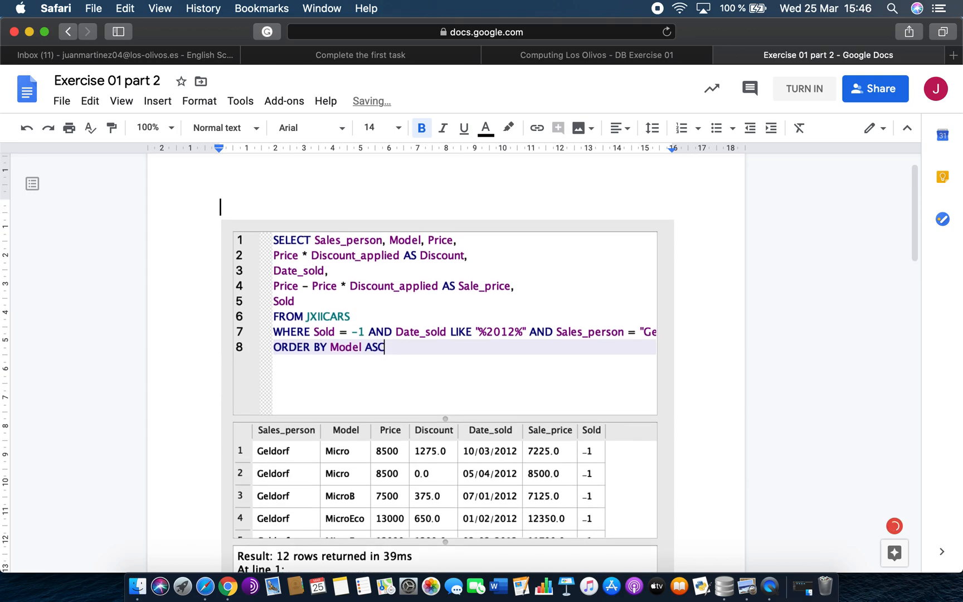
key("Return")
type("Evidence")
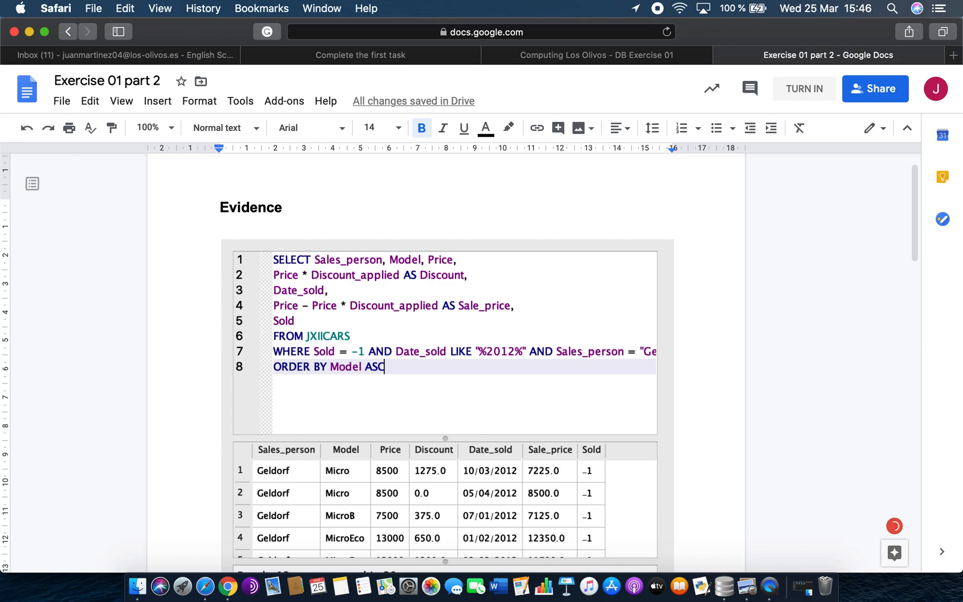
key("BackSpace")
key("BackSpace")
key("BackSpace")
key("BackSpace")
key("BackSpace")
key("BackSpace")
key("BackSpace")
key("BackSpace")
key("BackSpace")
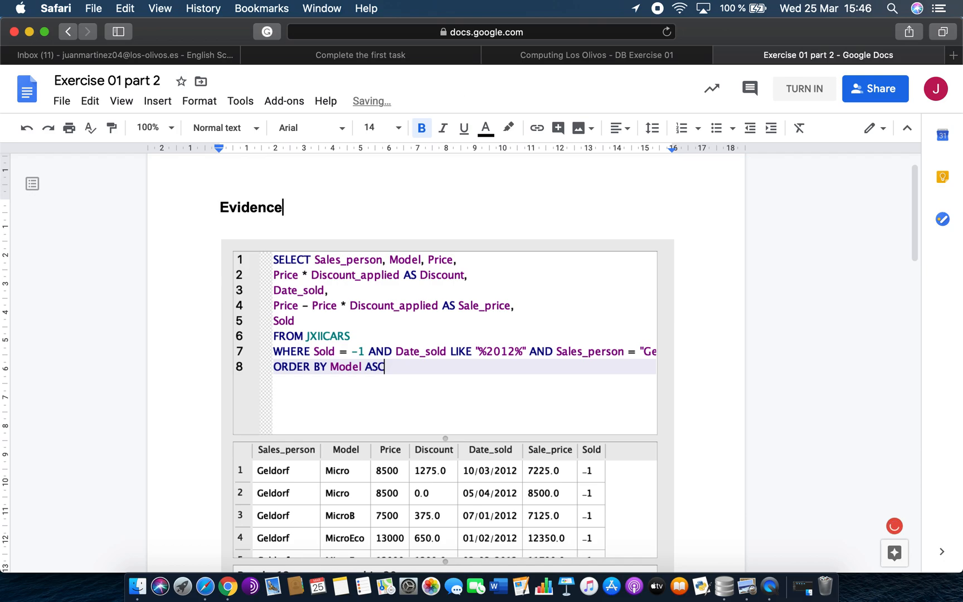
- Change the heading above the query screenshot to "Exercise 01 - Evidence"
type("Exercise 01 - Evidence")
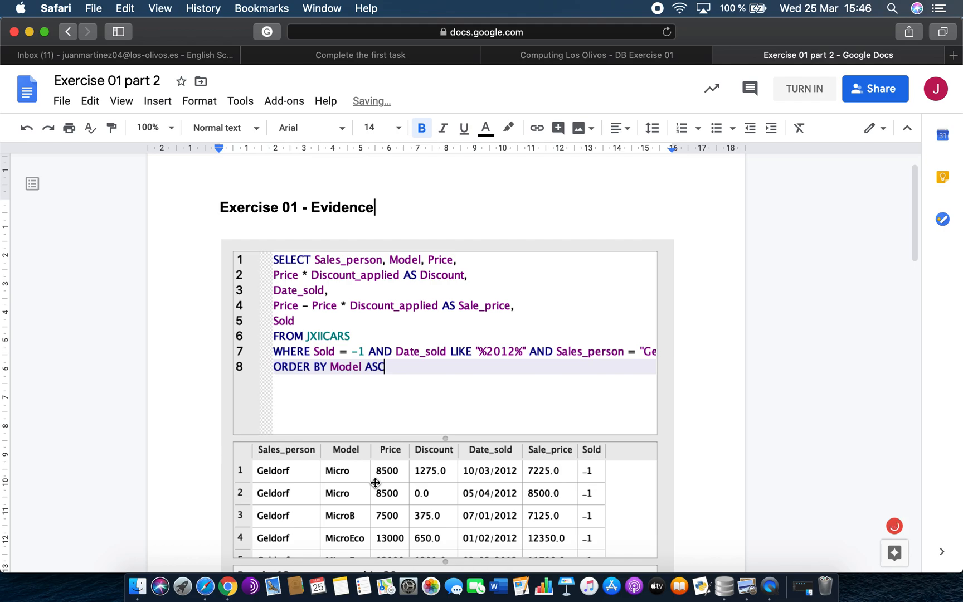
- Insert blank lines before the sales record title so the report and its table start on a new page after the evidence screenshot
scroll(376, 486, "down", 10)
left_click(220, 318)
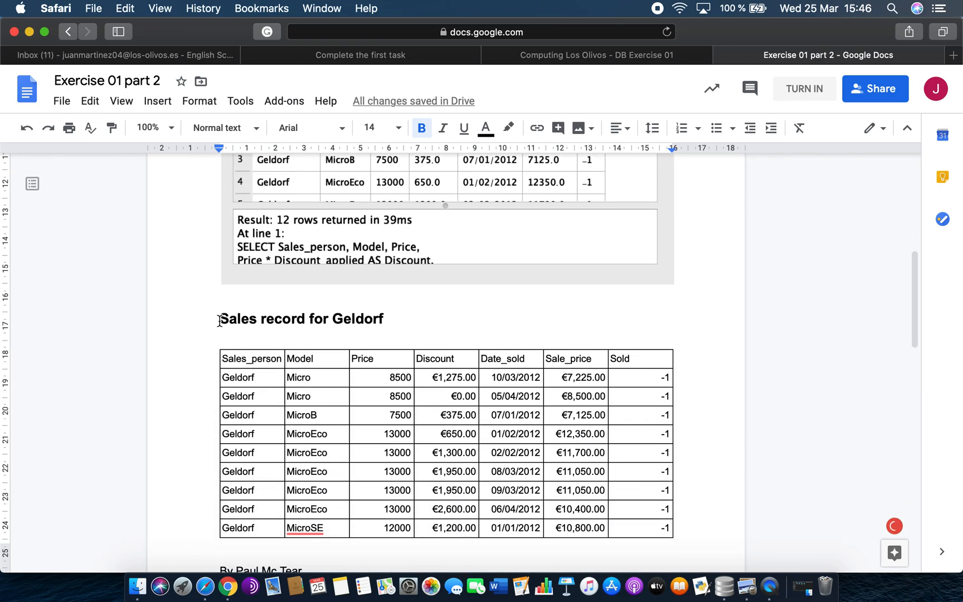
key("Return")
key("Return")
key("Return")
key("Return")
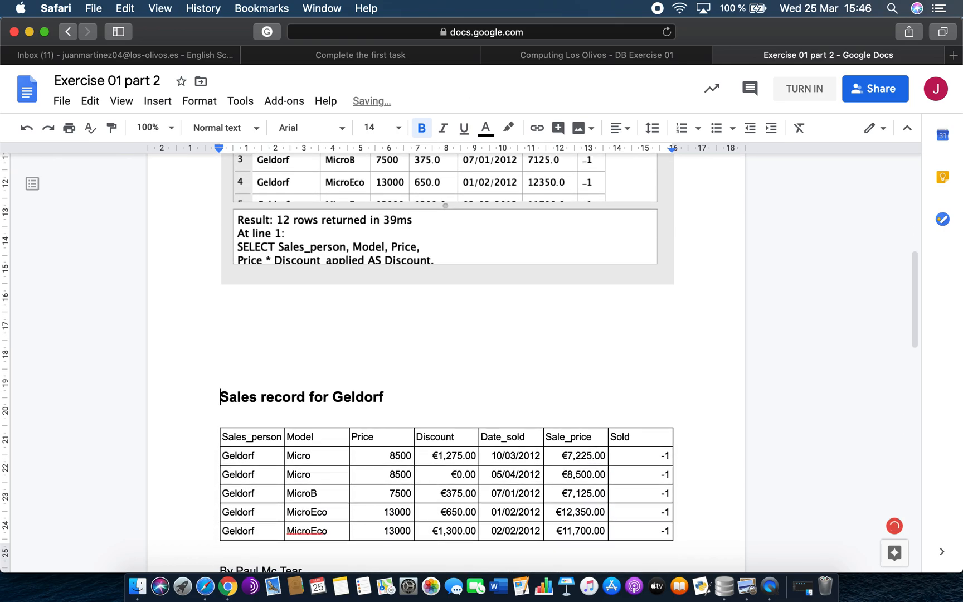
key("Return")
key("Return")
key("Return")
key("Return")
key("Return")
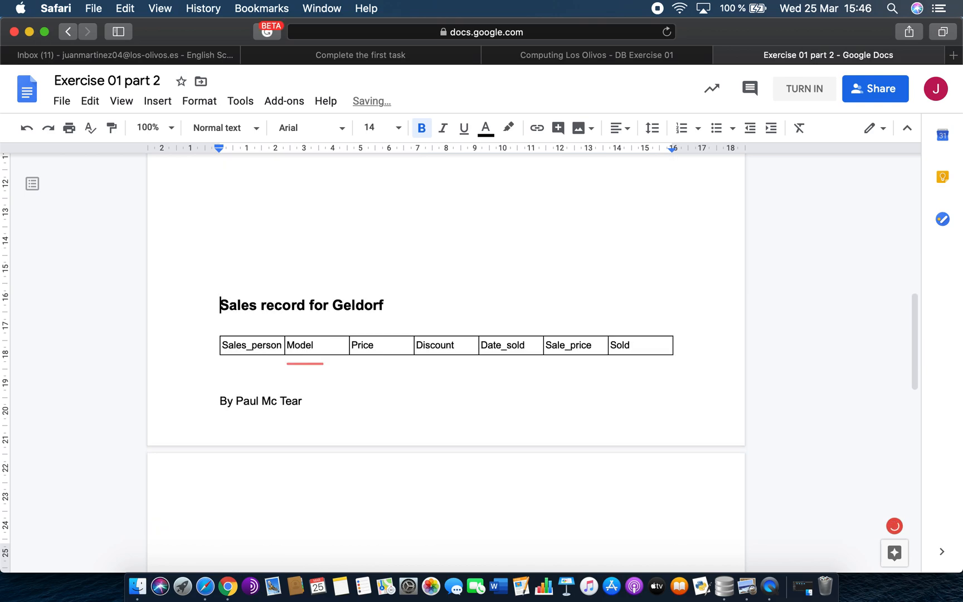
key("Return")
key("Return")
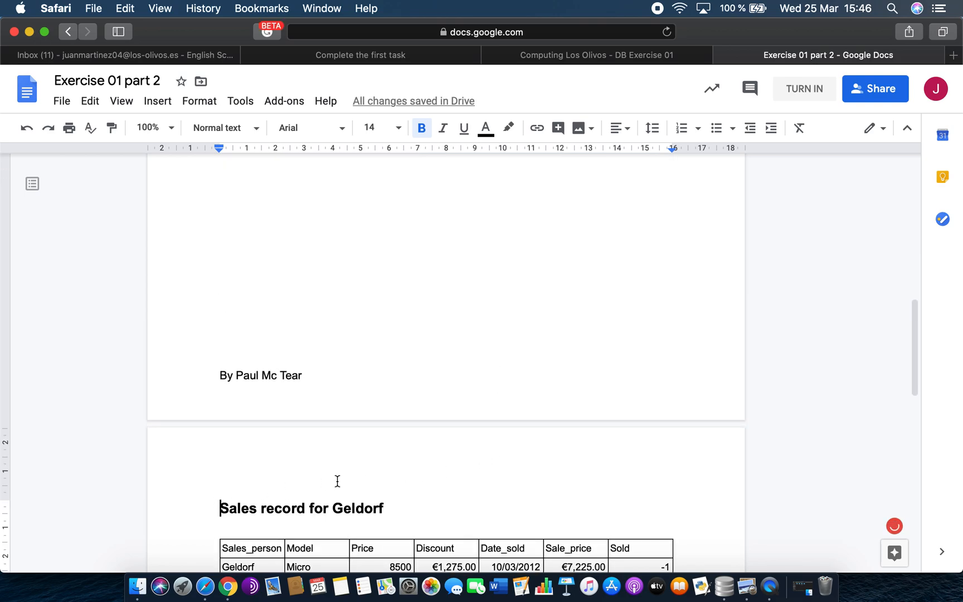
scroll(337, 479, "down", 8)
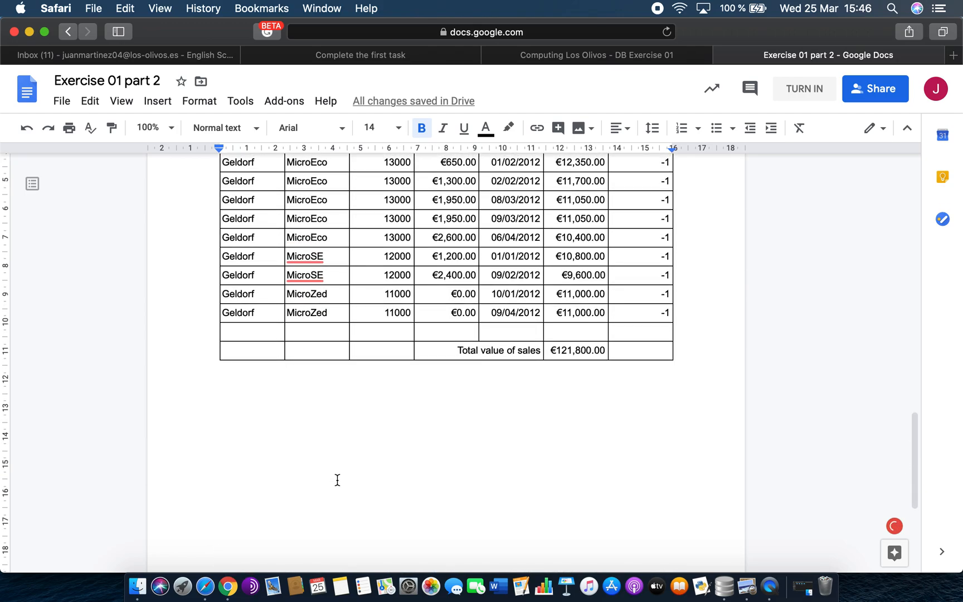
scroll(337, 479, "up", 2)
scroll(337, 480, "up", 10)
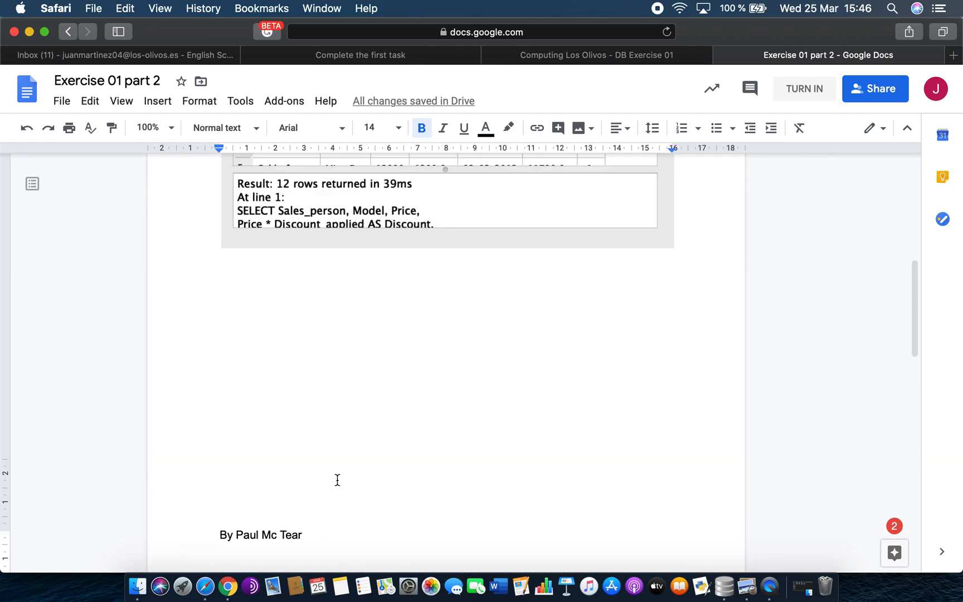
scroll(505, 371, "down", 1)
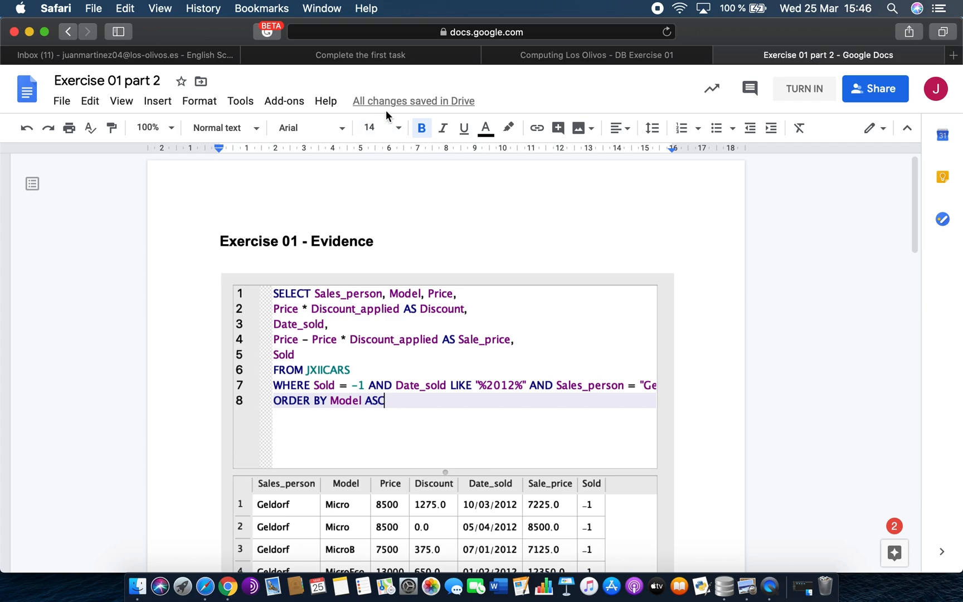
- Return to the "Complete the first task" assignment in Google Classroom and hand in Exercise 01 part 1 and Exercise 01 part 2
left_click(722, 55)
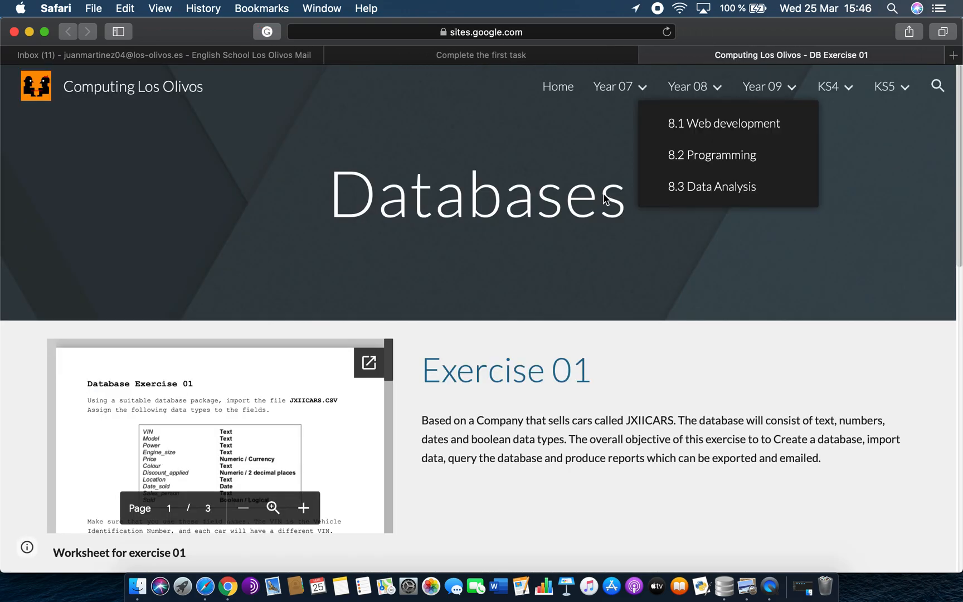
left_click(519, 58)
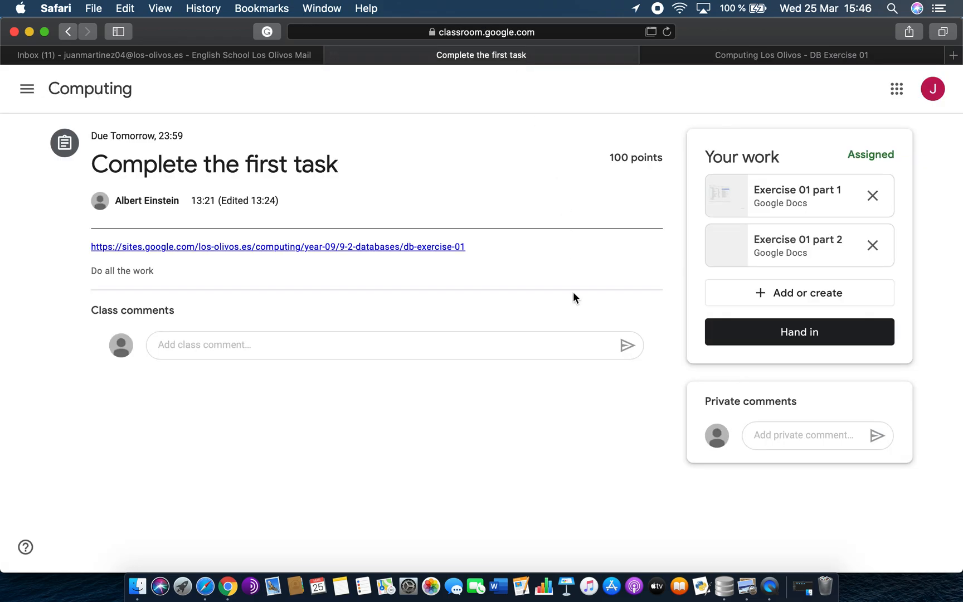
left_click(781, 435)
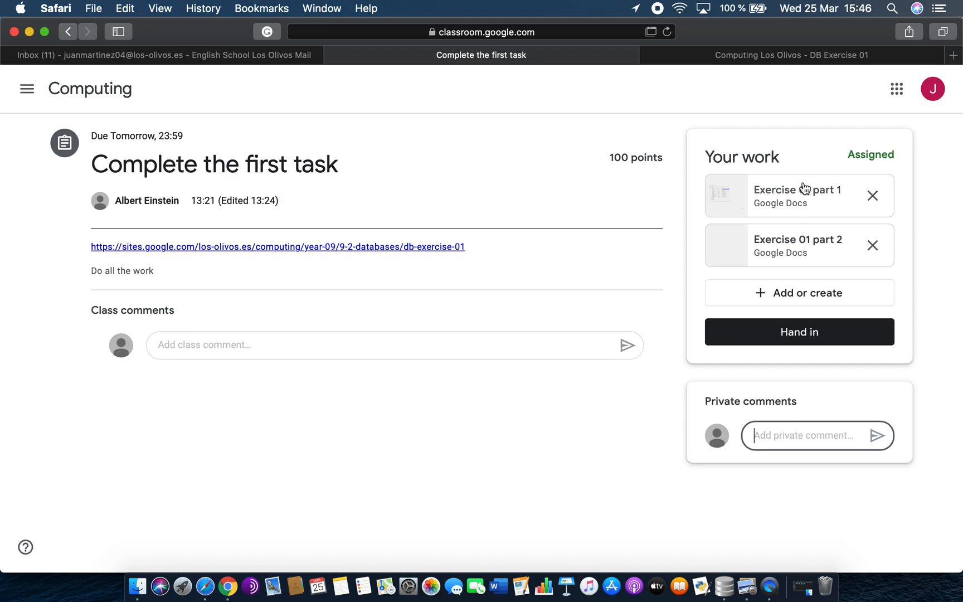
left_click(800, 335)
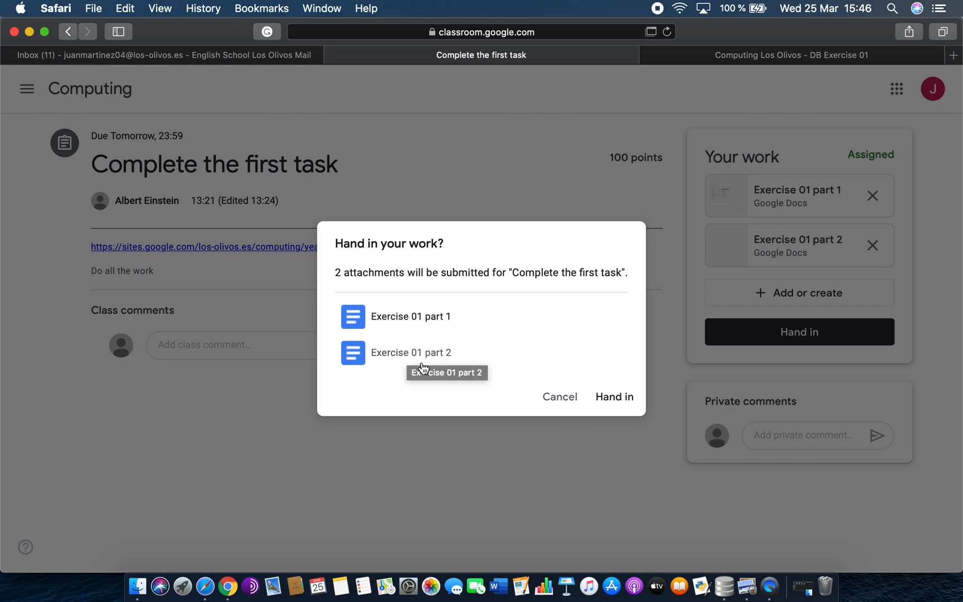
left_click(615, 397)
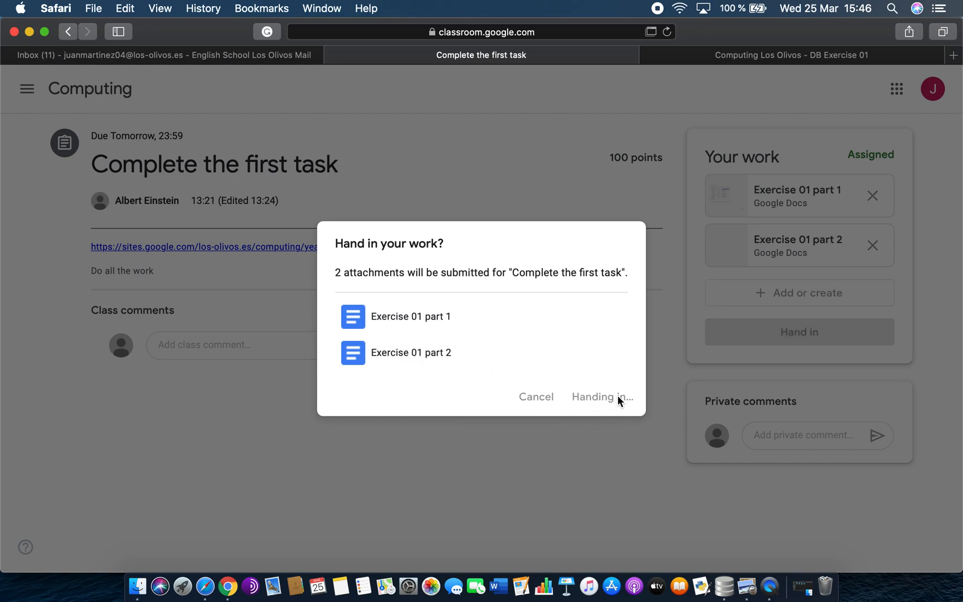